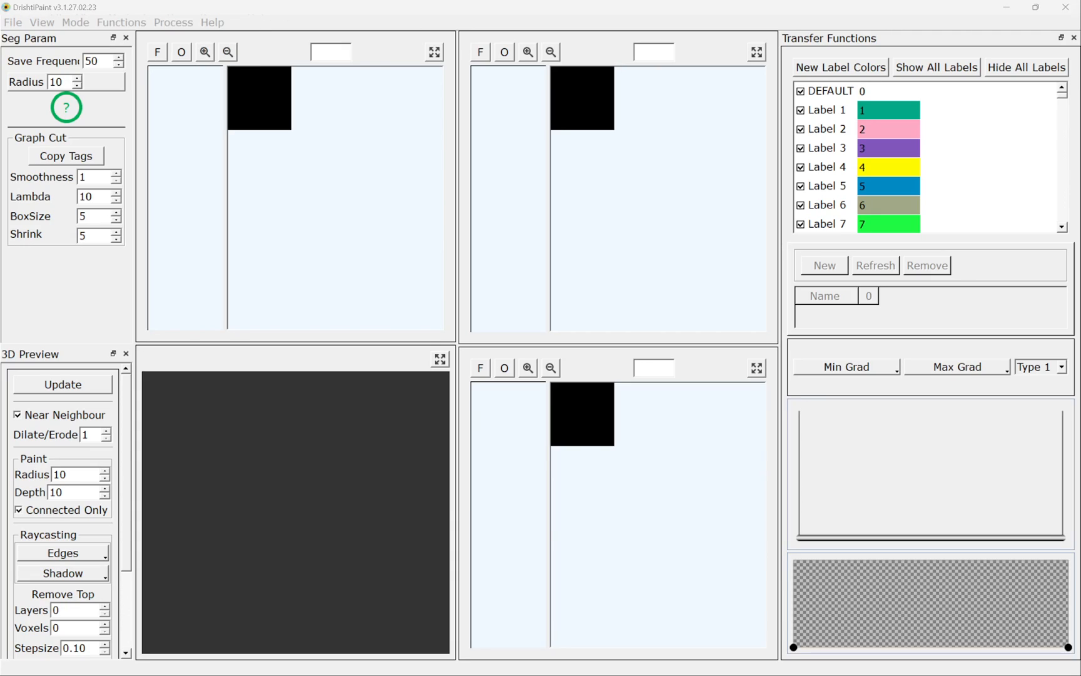
Load the volume file engine.pvl.nc from the Engine folder with subsampling level 1
{"action": "left_click_drag", "start_coordinate": [957, 291], "coordinate": [357, 275]}
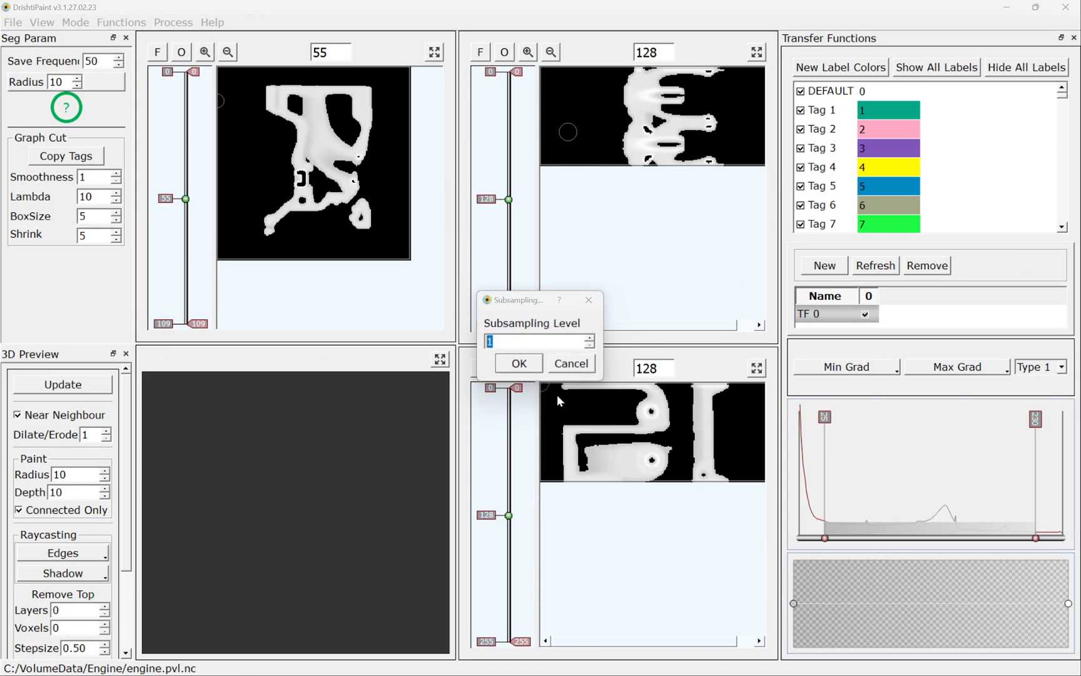
{"action": "left_click", "coordinate": [524, 366]}
{"action": "left_click_drag", "start_coordinate": [359, 437], "coordinate": [375, 495]}
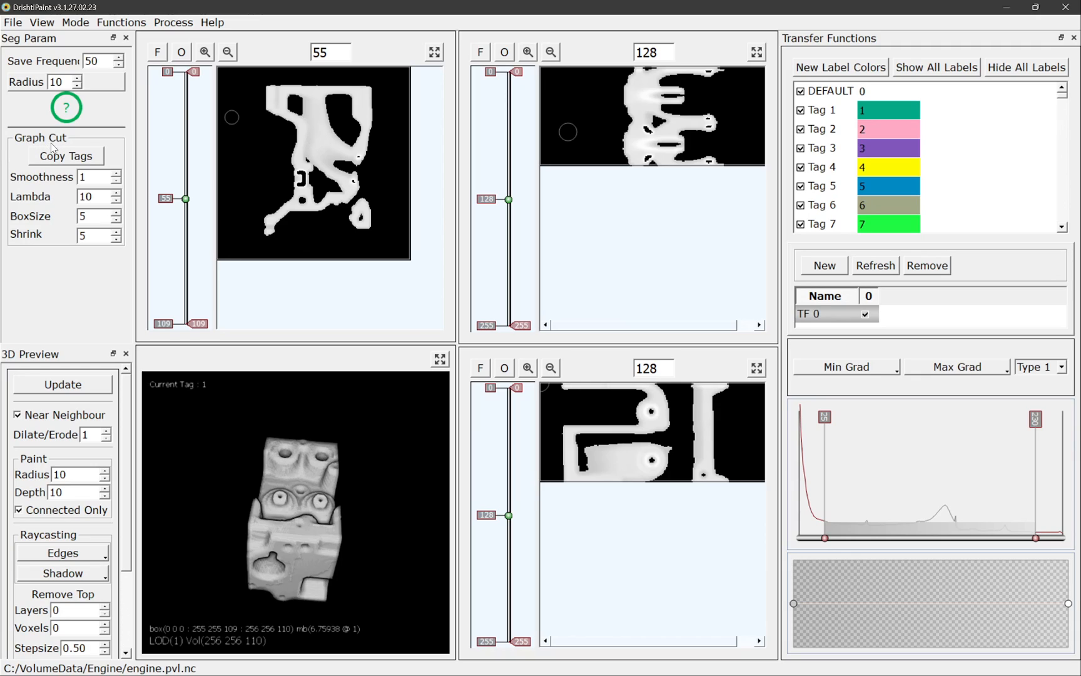
View the Graph Cut Segmentation command help with its topic list enlarged, and close it
{"action": "left_click", "coordinate": [66, 109]}
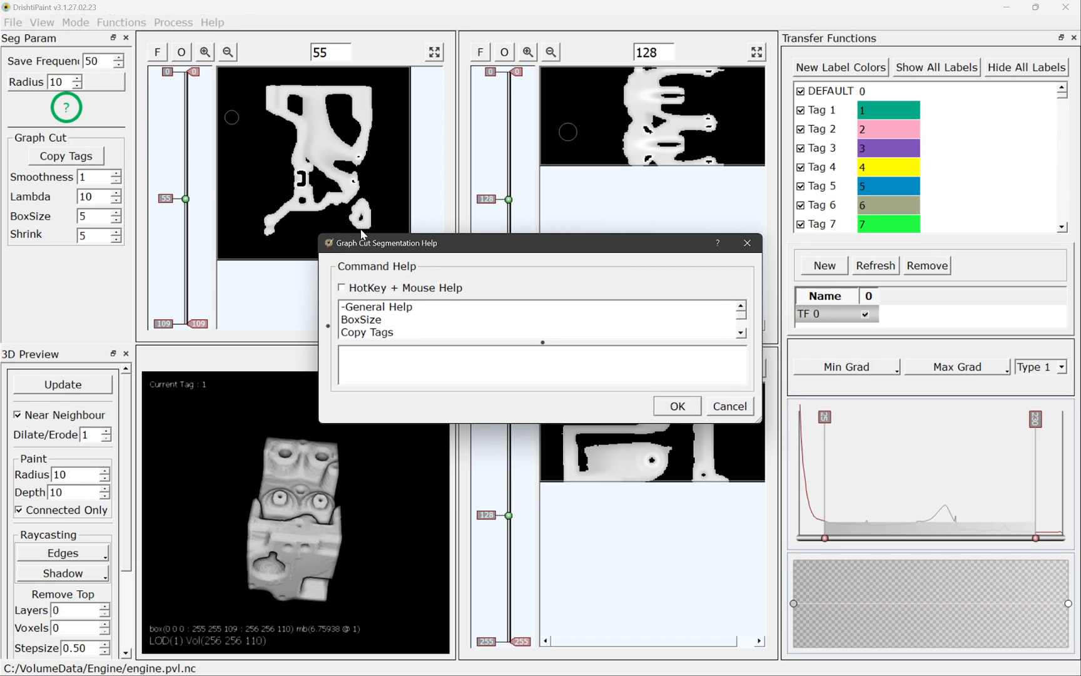
{"action": "left_click_drag", "start_coordinate": [366, 234], "coordinate": [365, 124]}
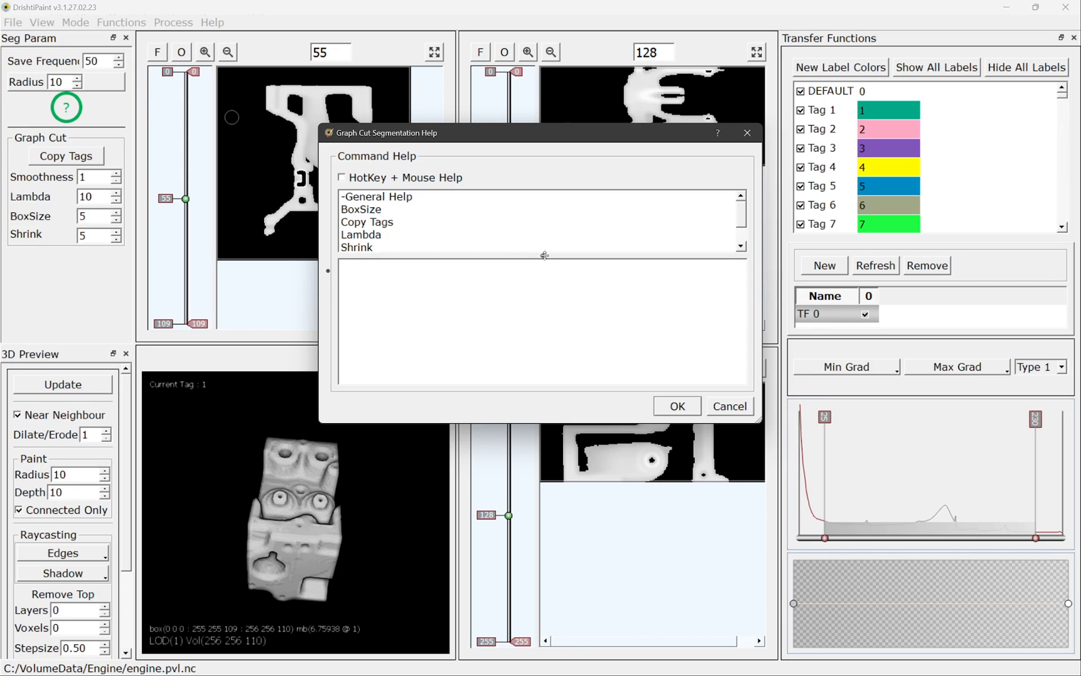
{"action": "left_click_drag", "start_coordinate": [544, 255], "coordinate": [543, 301]}
{"action": "left_click", "coordinate": [730, 406]}
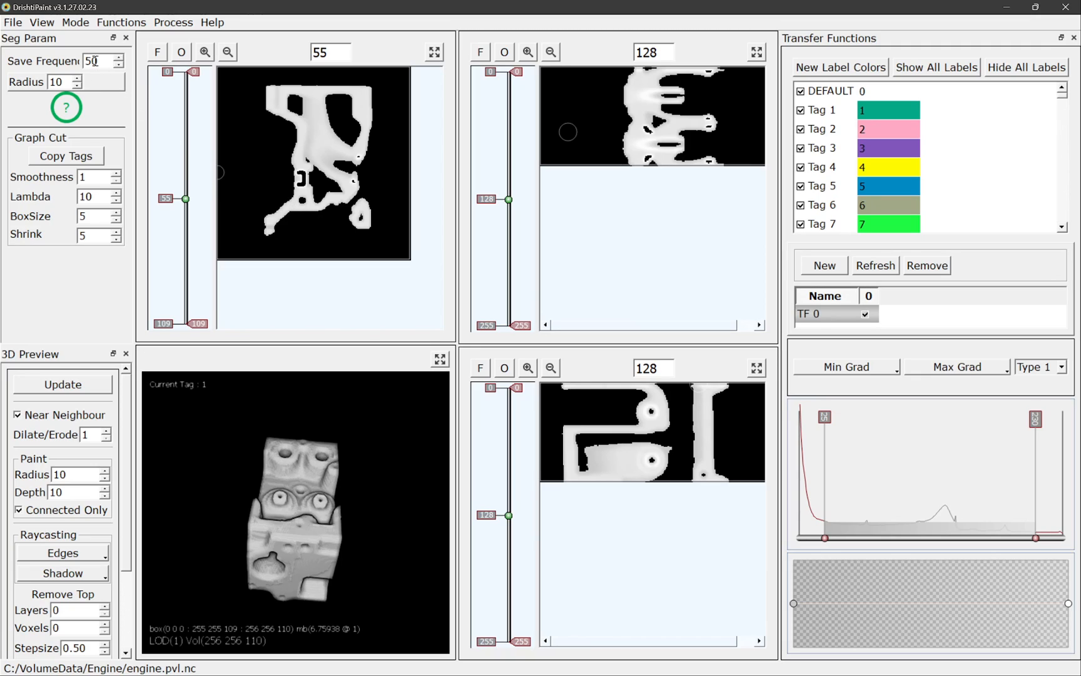
Switch the segmentation mode to Curves and back to Graph Cut
{"action": "left_click", "coordinate": [86, 25]}
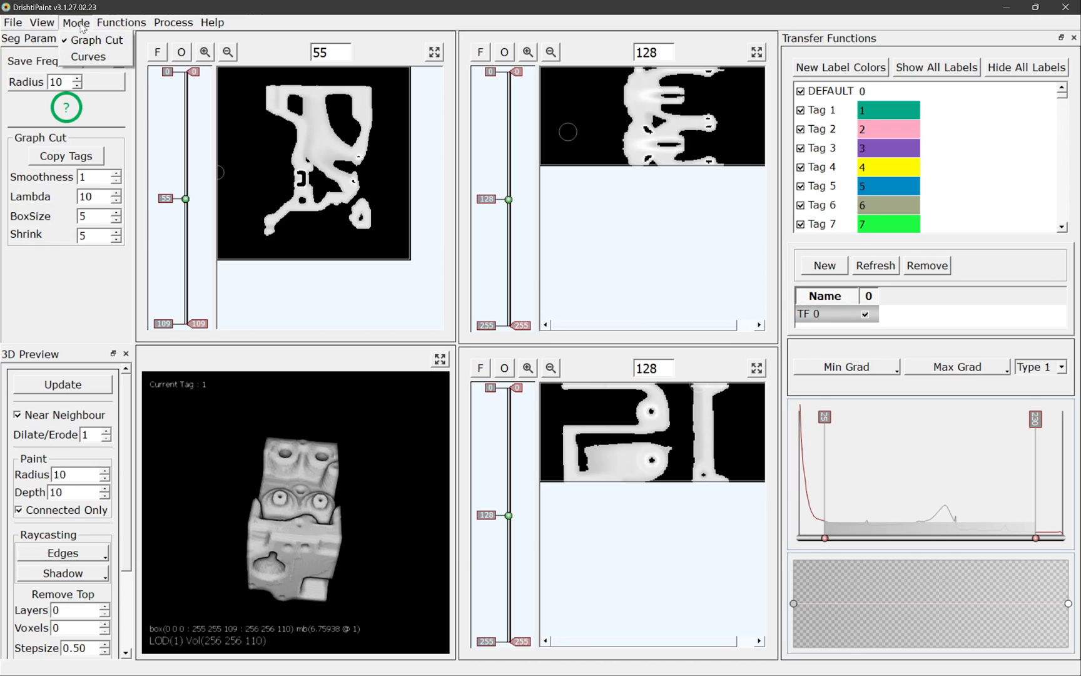
{"action": "left_click", "coordinate": [93, 62]}
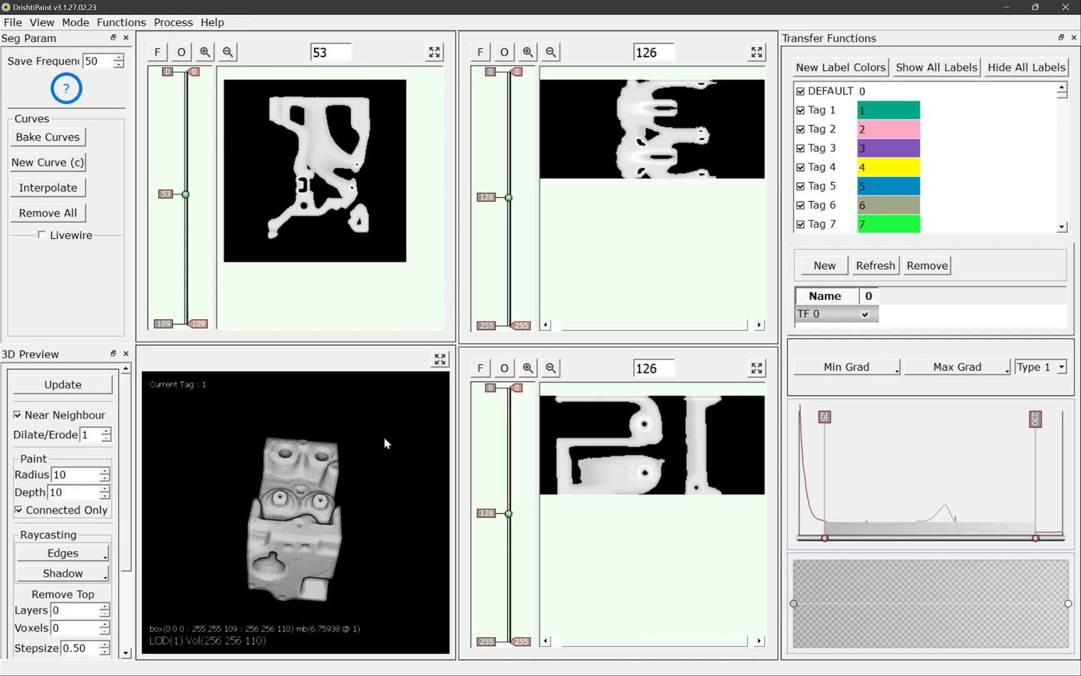
{"action": "left_click", "coordinate": [75, 22]}
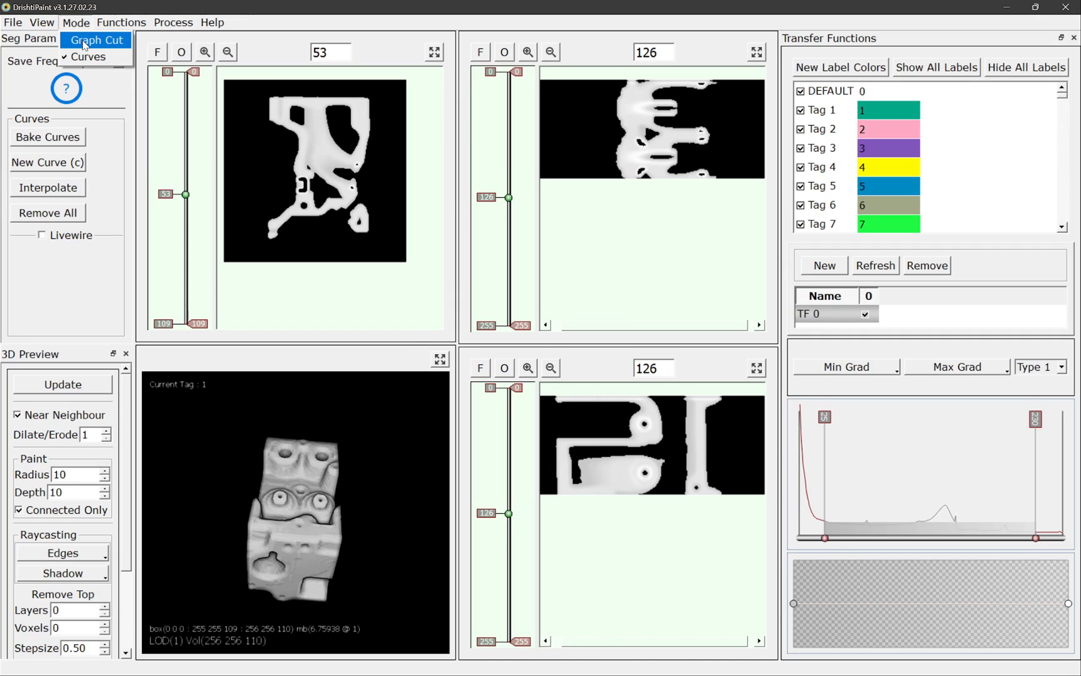
{"action": "left_click", "coordinate": [84, 36]}
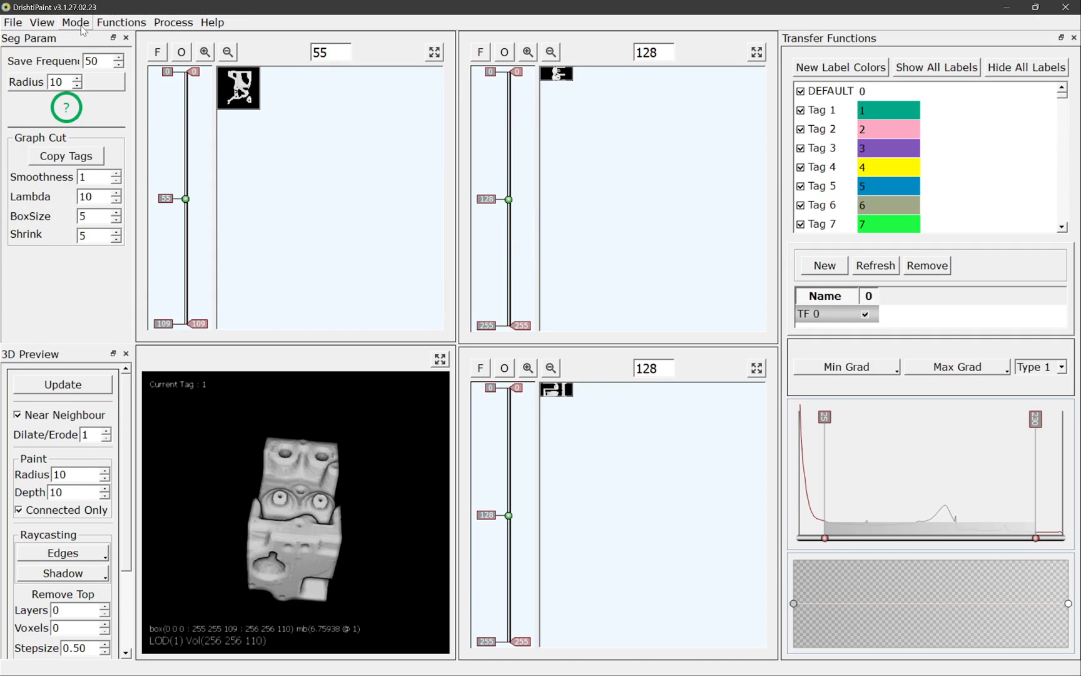
Fit the image to the view in all three slice views
{"action": "left_click", "coordinate": [158, 54]}
{"action": "left_click", "coordinate": [480, 54]}
{"action": "left_click", "coordinate": [480, 368]}
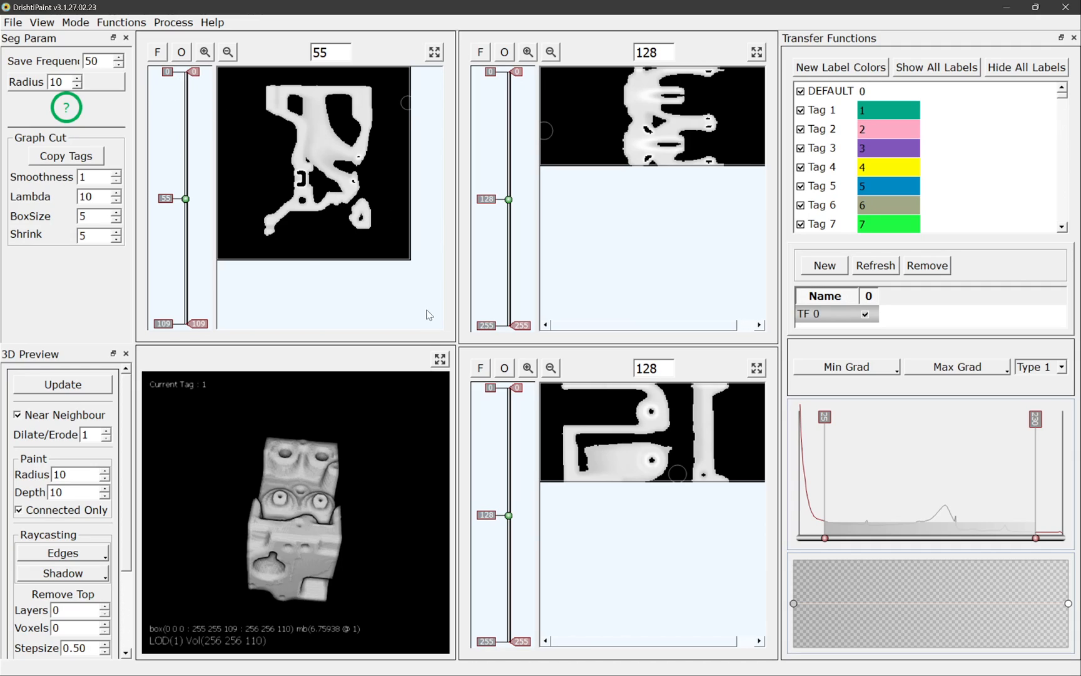
Alternate the segmentation mode between Curves and Graph Cut, finishing in Curves mode
{"action": "left_click", "coordinate": [76, 21]}
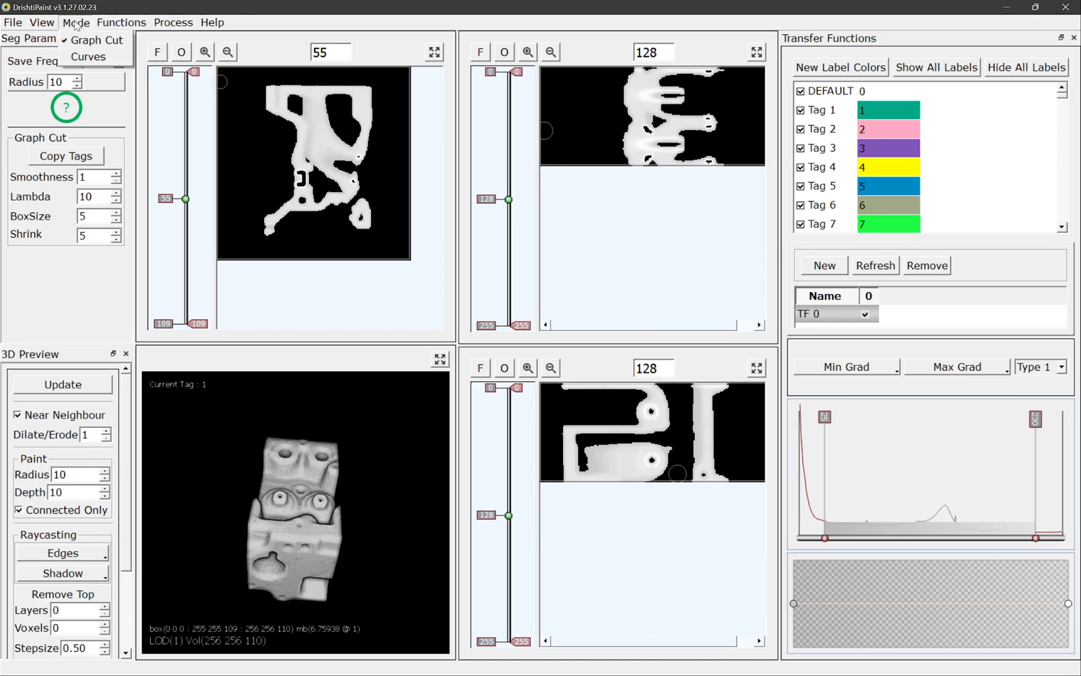
{"action": "left_click", "coordinate": [87, 50]}
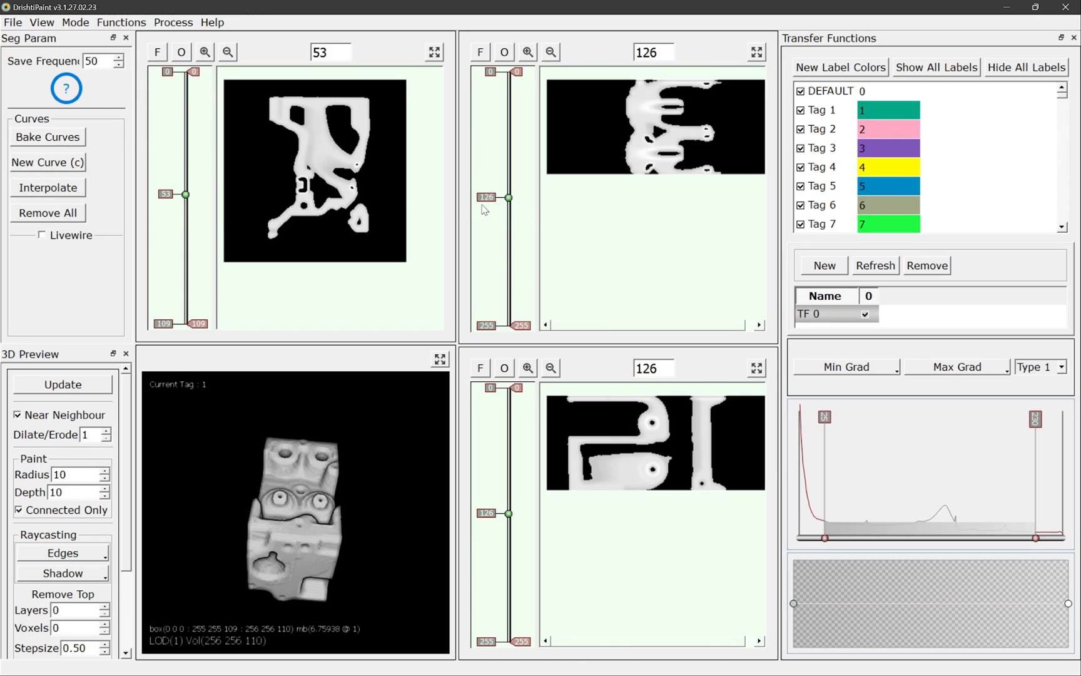
{"action": "left_click", "coordinate": [75, 22]}
{"action": "left_click", "coordinate": [94, 40]}
{"action": "left_click", "coordinate": [76, 22]}
{"action": "left_click", "coordinate": [92, 40]}
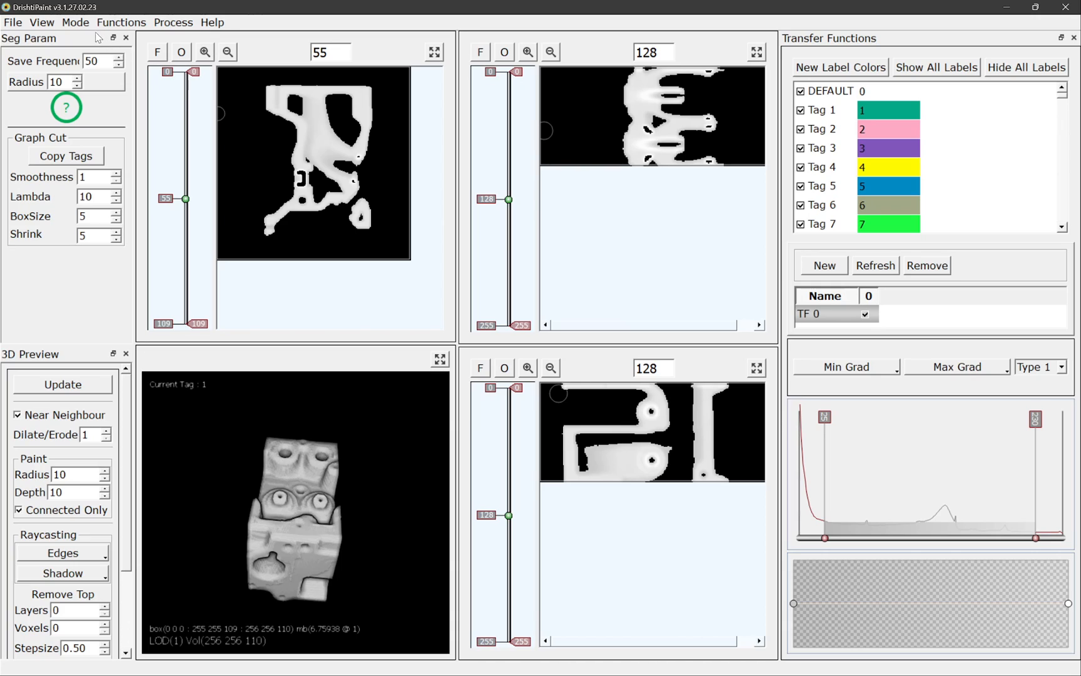
{"action": "left_click", "coordinate": [75, 22]}
{"action": "left_click", "coordinate": [94, 58]}
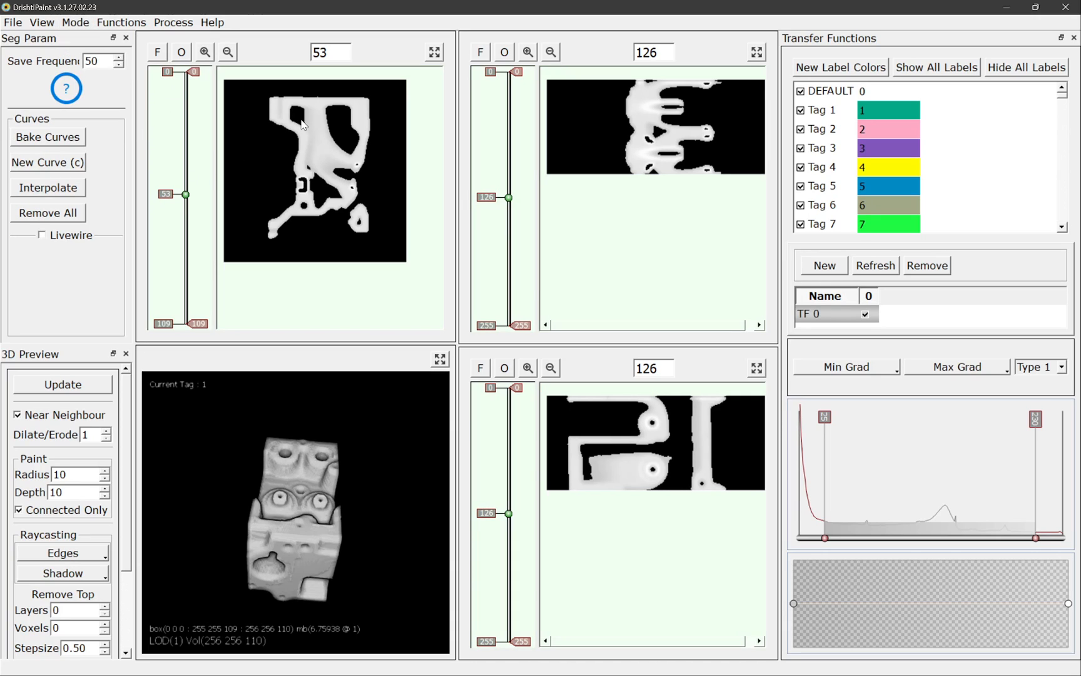
View the Curves command help with its content area enlarged, and close it
{"action": "left_click", "coordinate": [66, 88]}
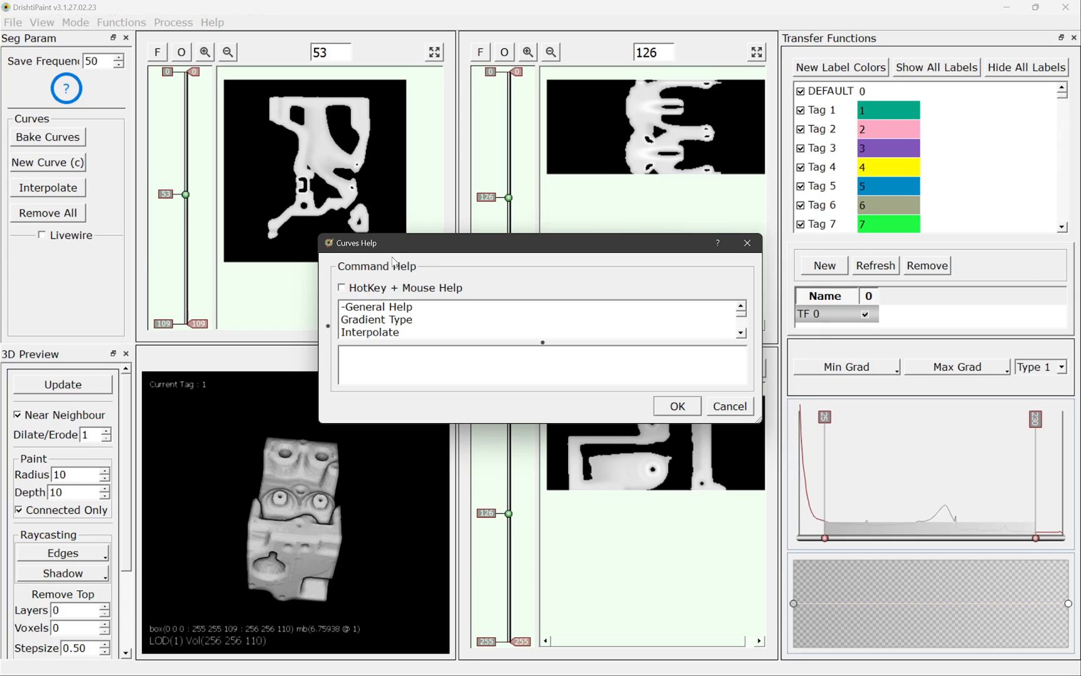
{"action": "left_click_drag", "start_coordinate": [394, 234], "coordinate": [394, 94]}
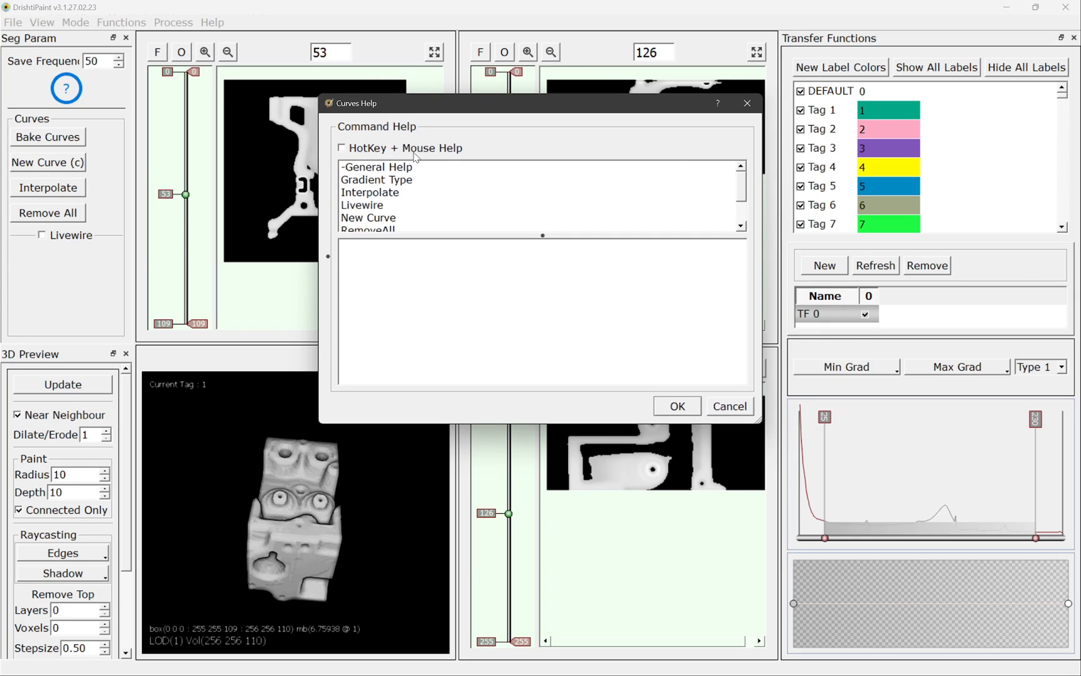
{"action": "left_click", "coordinate": [747, 104]}
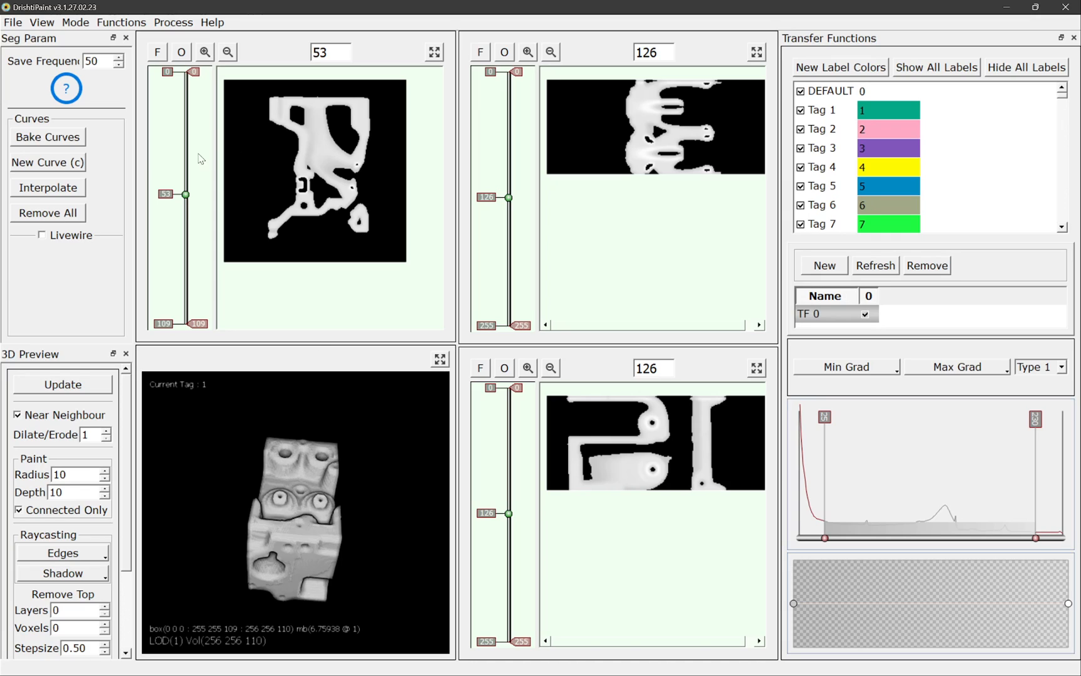
Draw a new closed freehand curve around the middle of the engine in slice 53, inspect the 3D preview, and delete the curve
{"action": "left_click", "coordinate": [45, 164]}
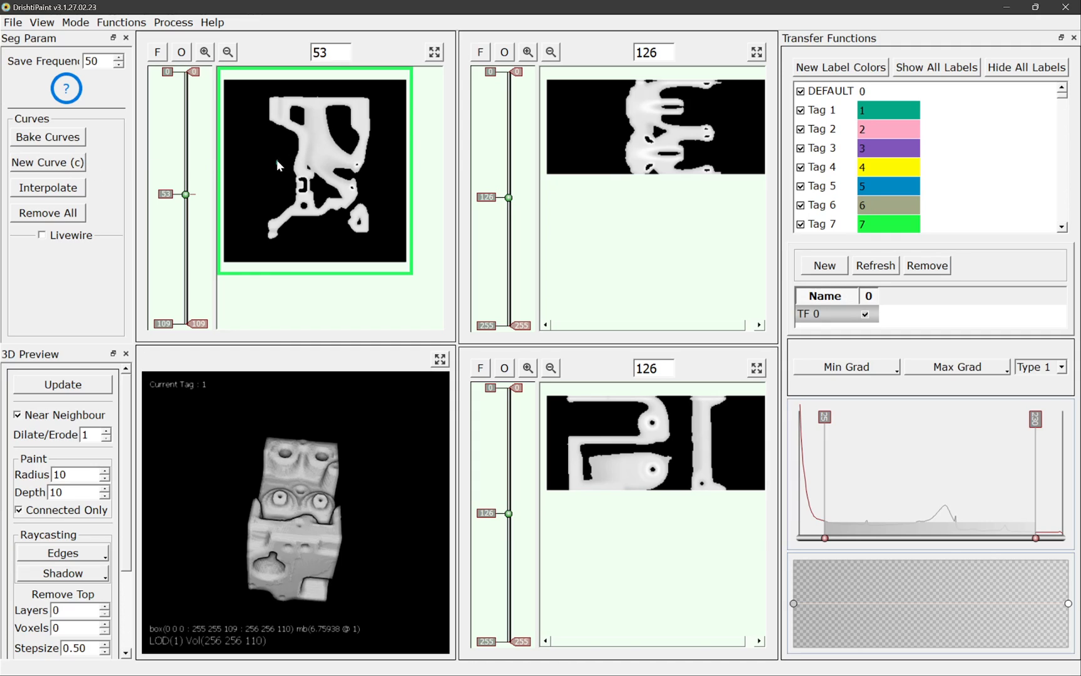
{"action": "mouse_move", "coordinate": [277, 164]}
{"action": "left_mouse_down"}
{"action": "mouse_move", "coordinate": [360, 166]}
{"action": "mouse_move", "coordinate": [316, 209]}
{"action": "mouse_move", "coordinate": [287, 219]}
{"action": "left_mouse_up"}
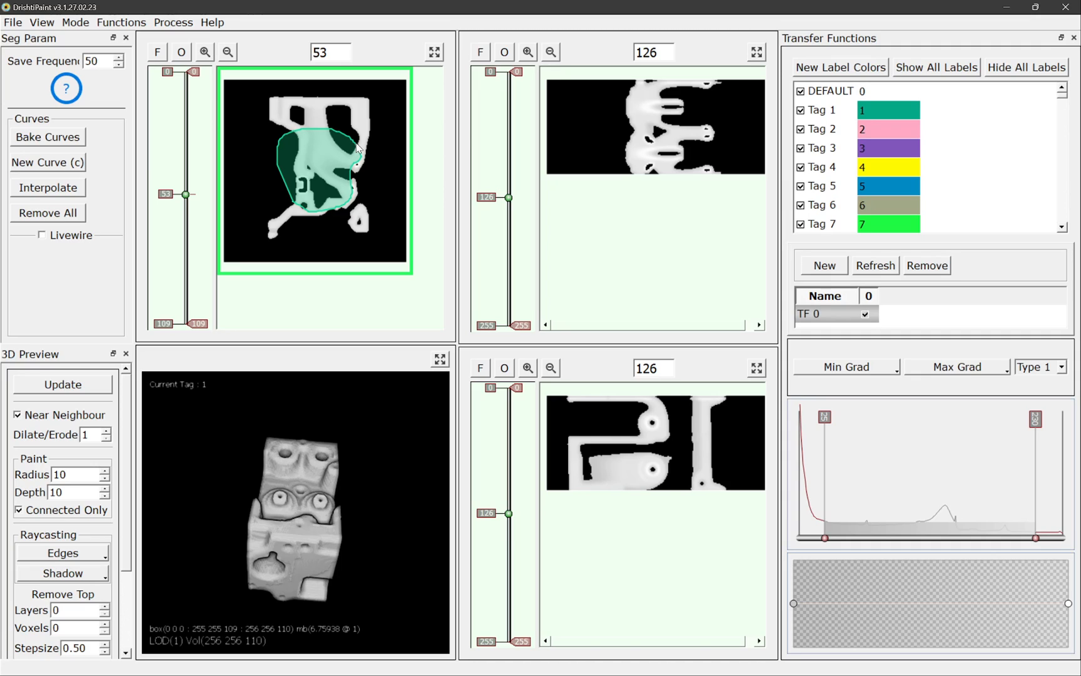
{"action": "mouse_move", "coordinate": [332, 504]}
{"action": "left_mouse_down"}
{"action": "mouse_move", "coordinate": [242, 584]}
{"action": "mouse_move", "coordinate": [298, 469]}
{"action": "mouse_move", "coordinate": [322, 521]}
{"action": "left_mouse_up"}
{"action": "scroll", "coordinate": [268, 508], "scroll_direction": "up", "scroll_amount": 5}
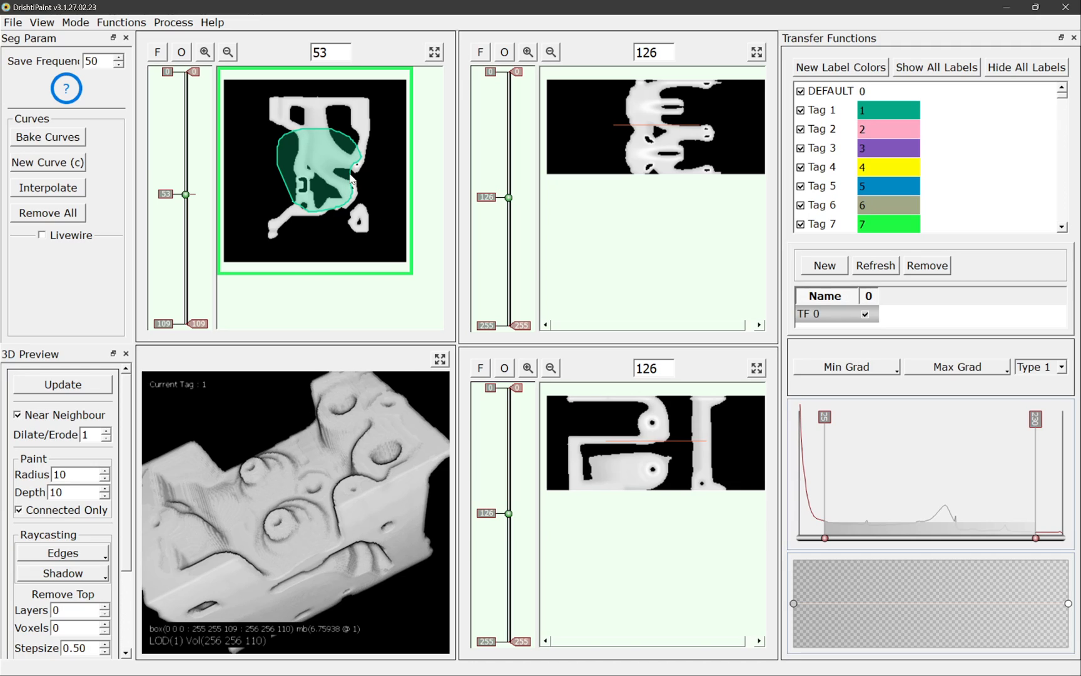
{"action": "key", "text": "Delete"}
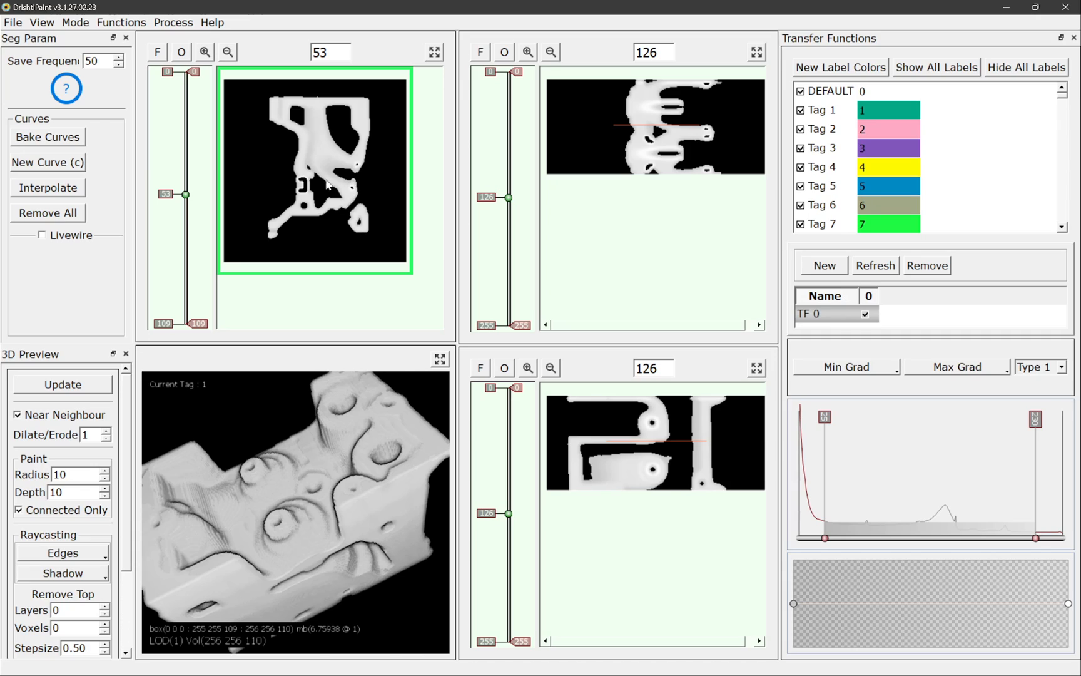
Maximize each of the slice views and the 3D preview in turn, ending with slice 53 maximized
{"action": "left_click", "coordinate": [435, 53]}
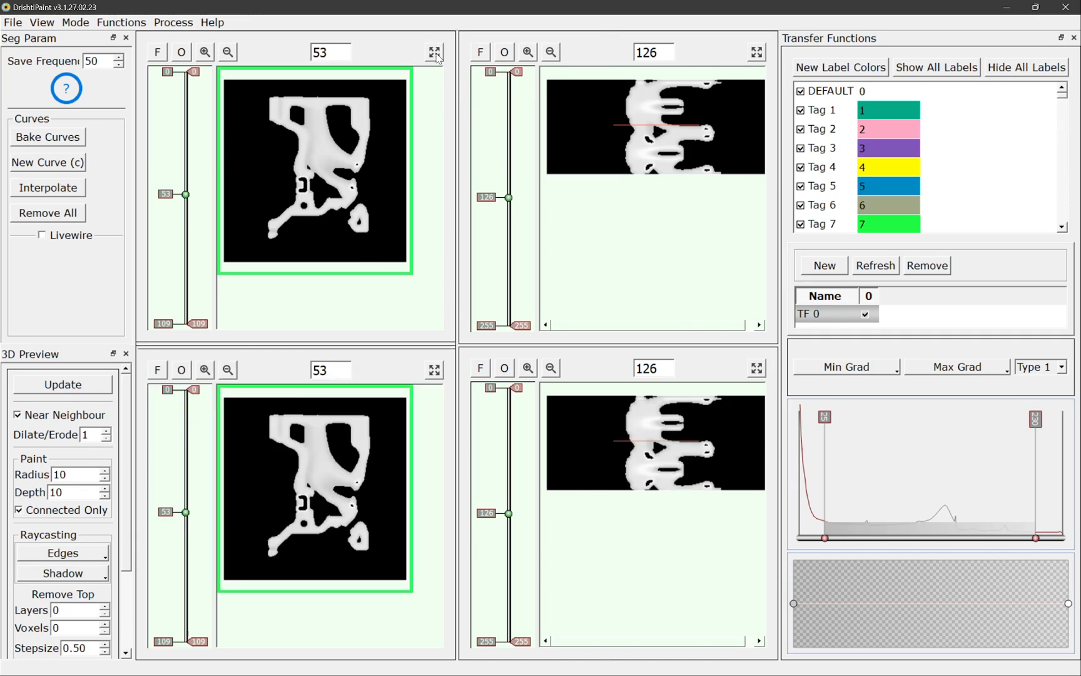
{"action": "left_click", "coordinate": [435, 53]}
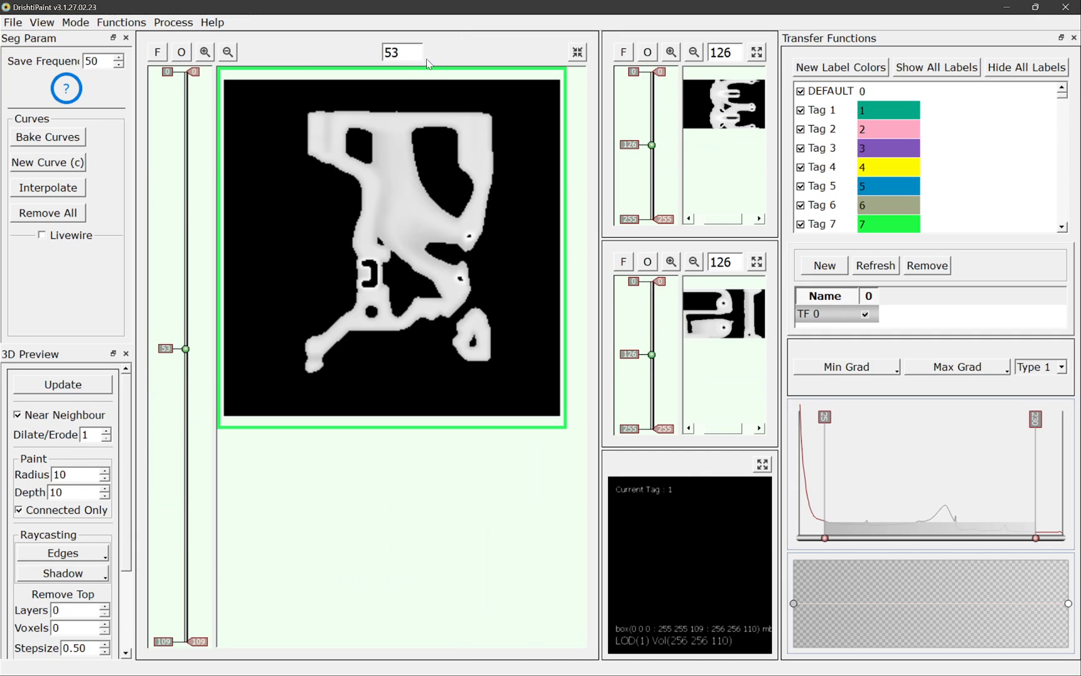
{"action": "left_click", "coordinate": [756, 52]}
{"action": "left_click", "coordinate": [756, 263]}
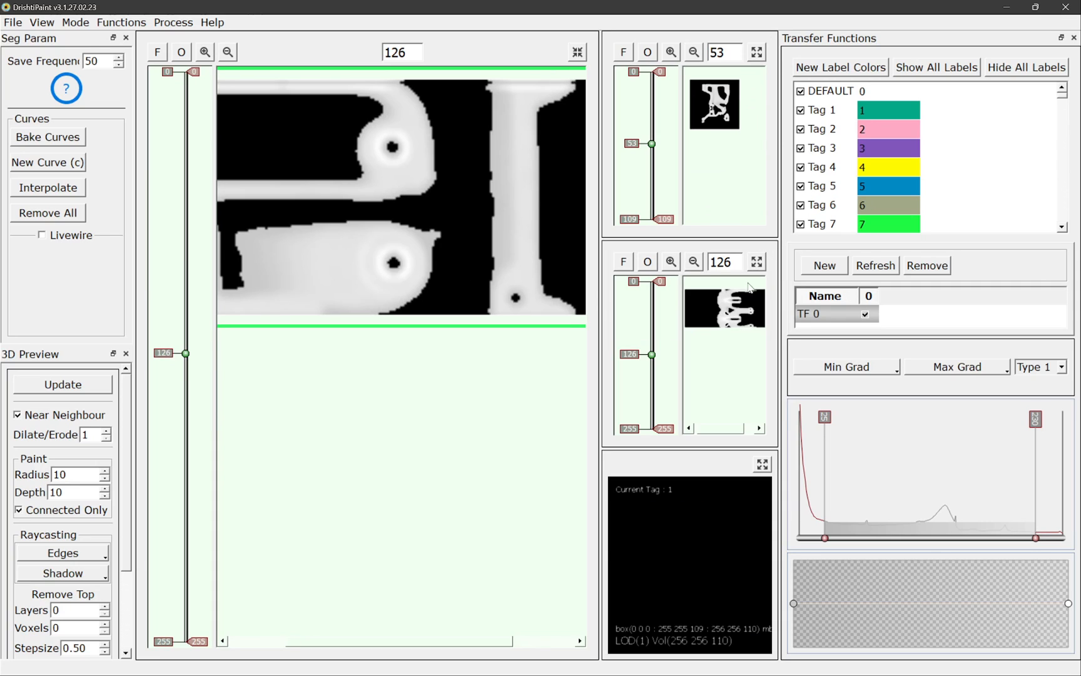
{"action": "left_click", "coordinate": [763, 463]}
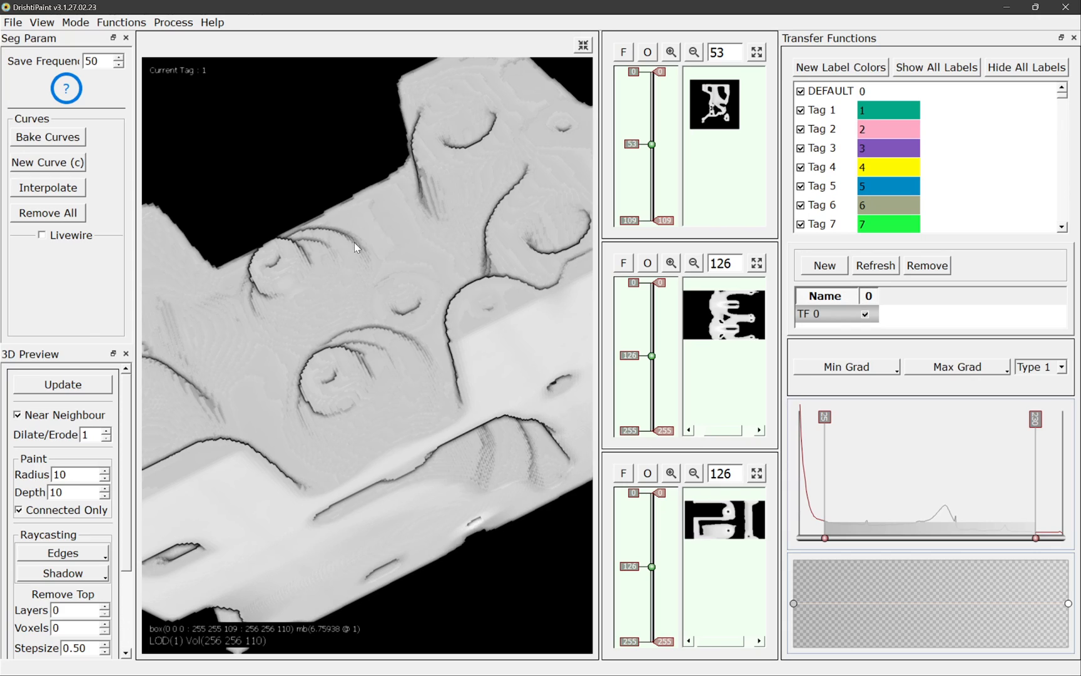
{"action": "scroll", "coordinate": [360, 263], "scroll_direction": "down", "scroll_amount": 3}
{"action": "left_click", "coordinate": [757, 52]}
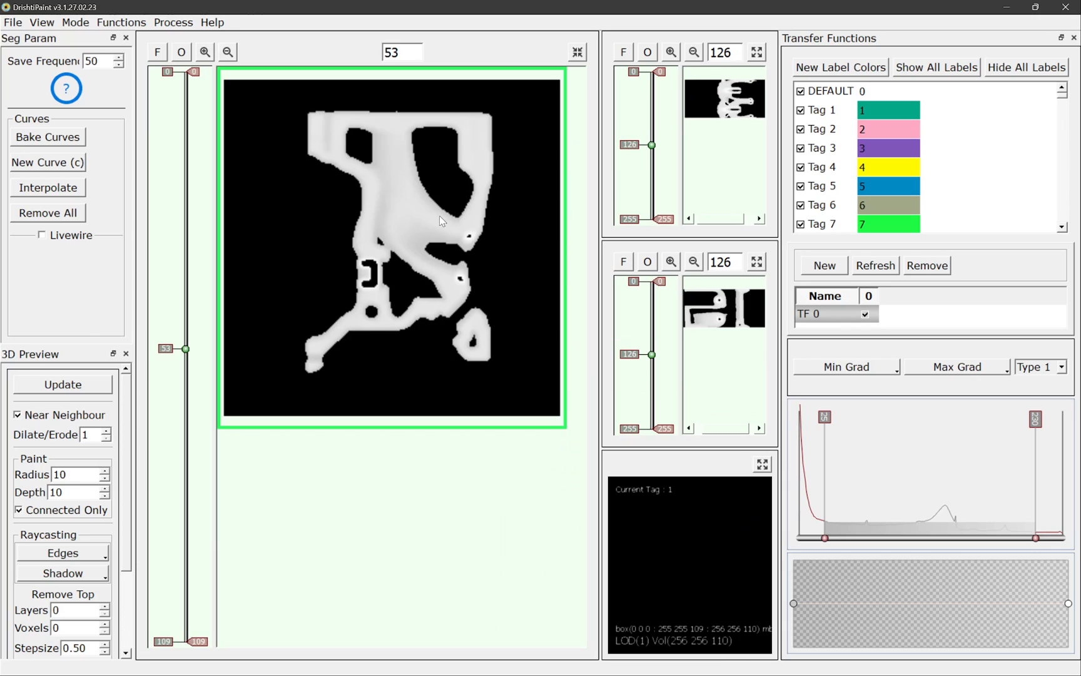
Toggle the slice views between maximized and normal size, ending in the four-view layout
{"action": "left_click", "coordinate": [578, 54]}
{"action": "left_click", "coordinate": [436, 55]}
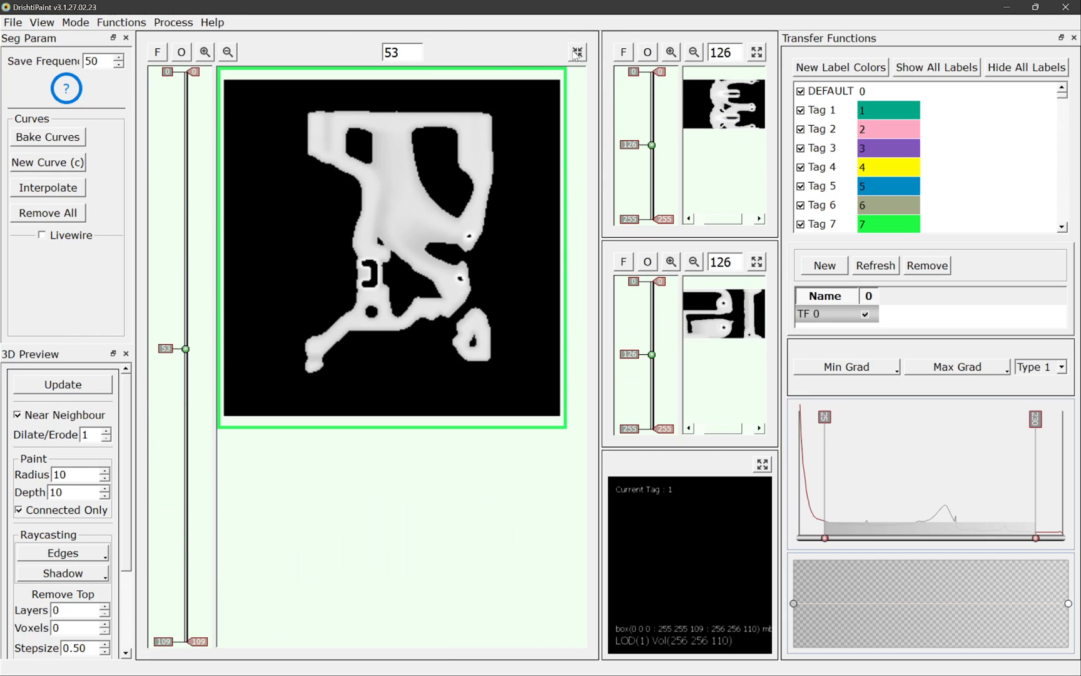
{"action": "left_click", "coordinate": [577, 52]}
{"action": "left_click", "coordinate": [439, 55]}
{"action": "left_click", "coordinate": [577, 54]}
{"action": "left_click", "coordinate": [757, 53]}
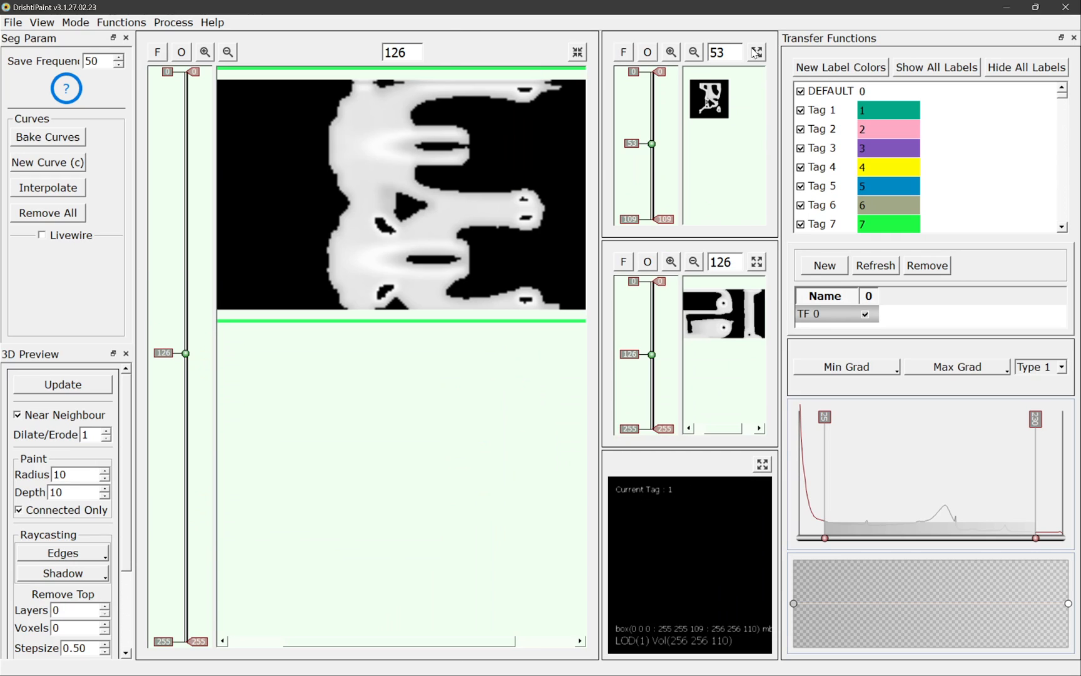
{"action": "left_click", "coordinate": [577, 54]}
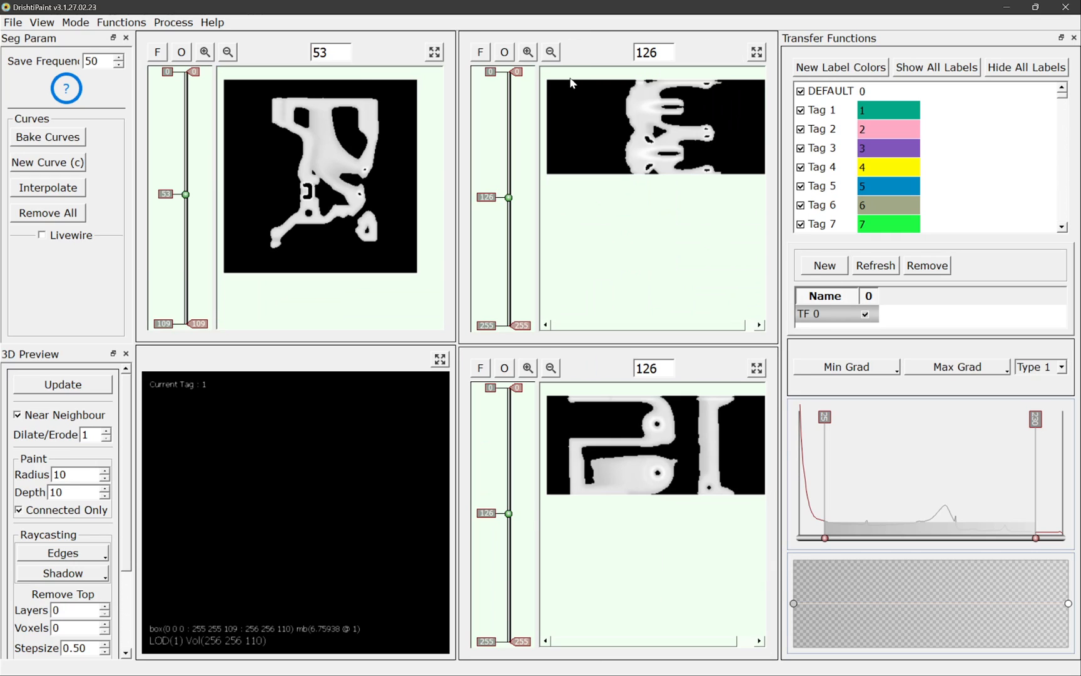
Maximize the slice 53 view and enable the Position display for the views
{"action": "left_click", "coordinate": [434, 53]}
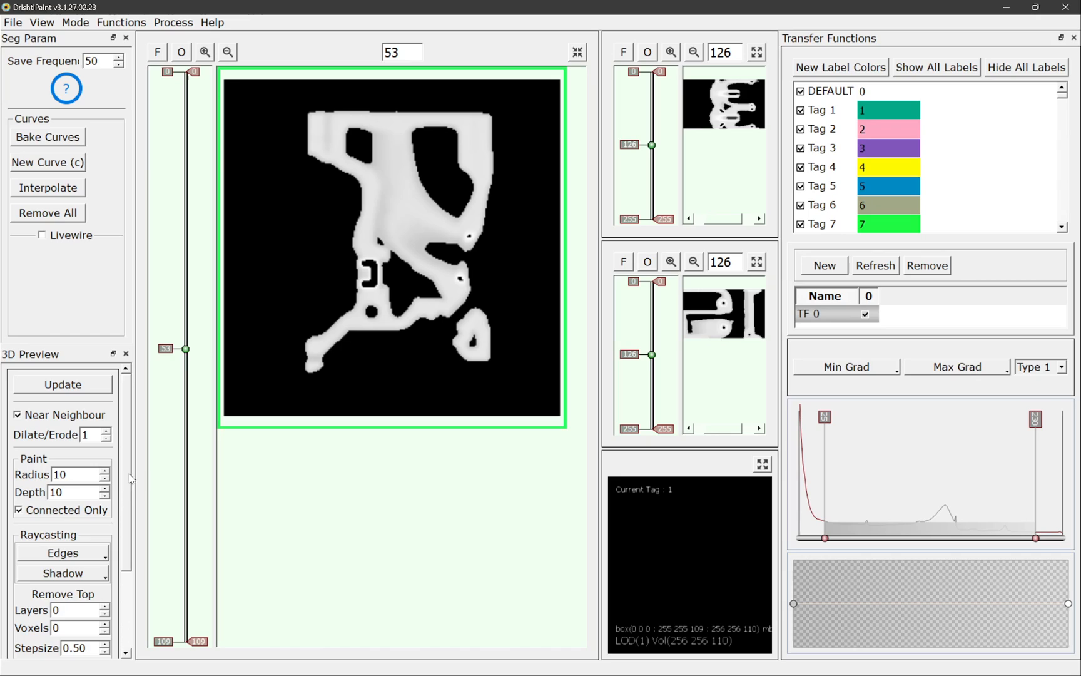
{"action": "scroll", "coordinate": [130, 499], "scroll_direction": "down", "scroll_amount": 3}
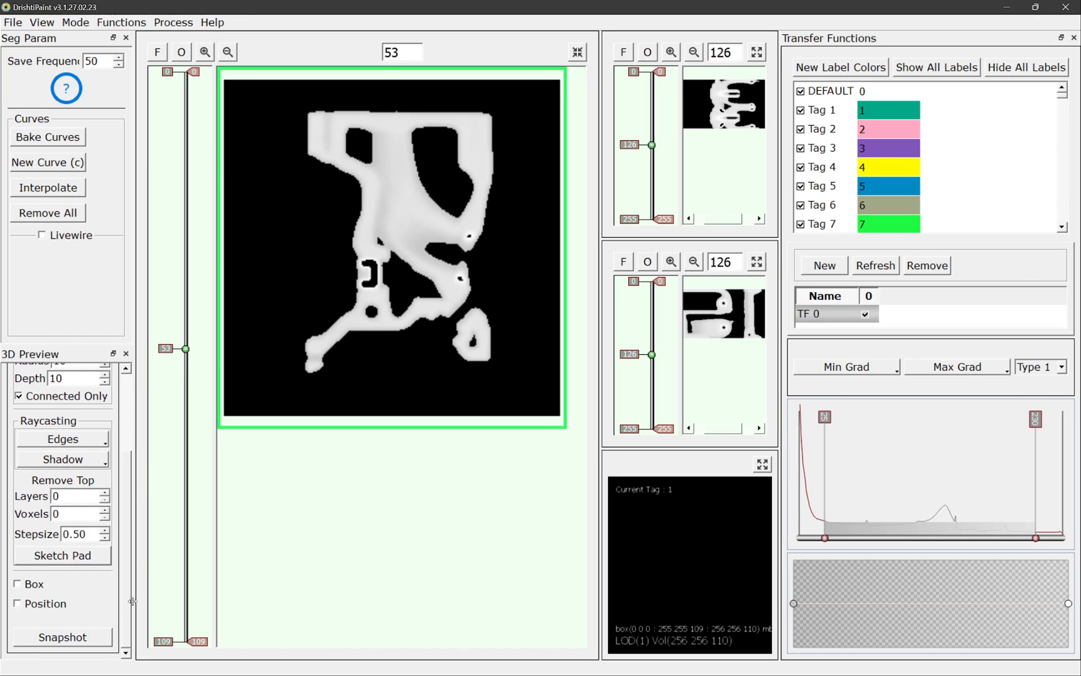
{"action": "left_click", "coordinate": [17, 603]}
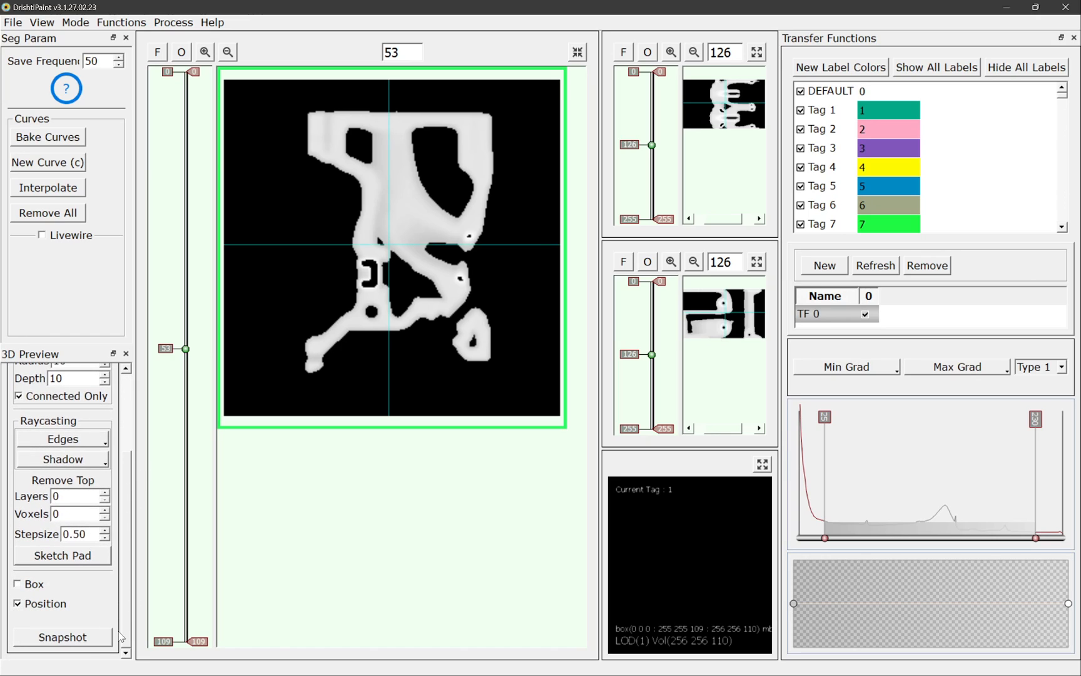
Examine the position lines on the engine in the maximized 3D preview, and restore the four-view layout
{"action": "left_click", "coordinate": [760, 466]}
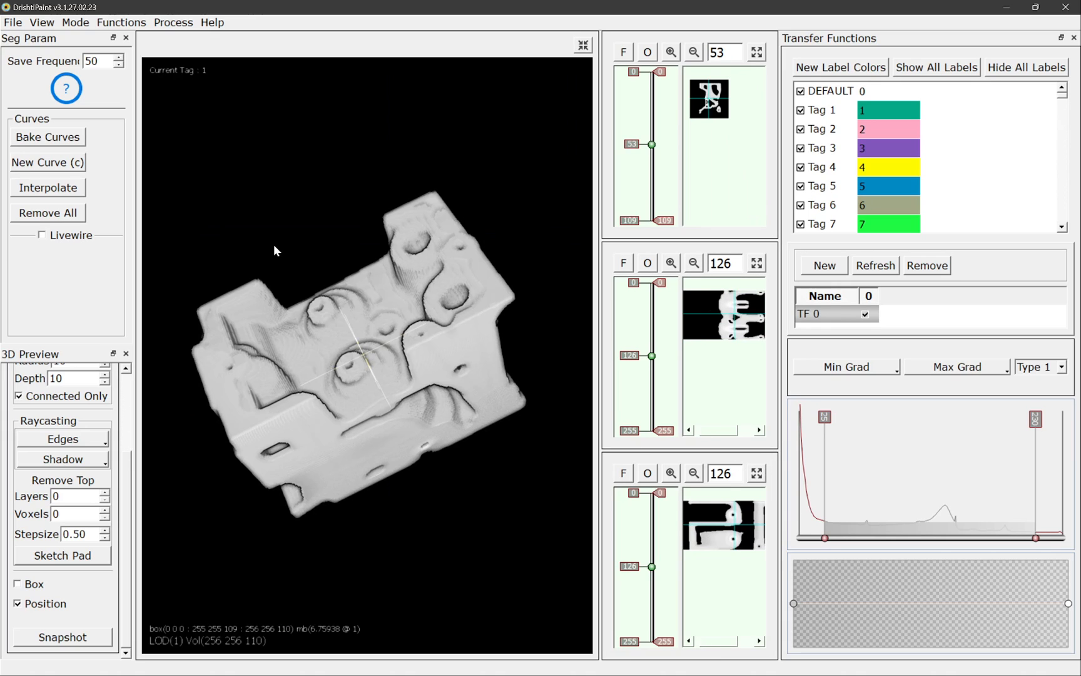
{"action": "left_click_drag", "start_coordinate": [276, 249], "coordinate": [344, 291]}
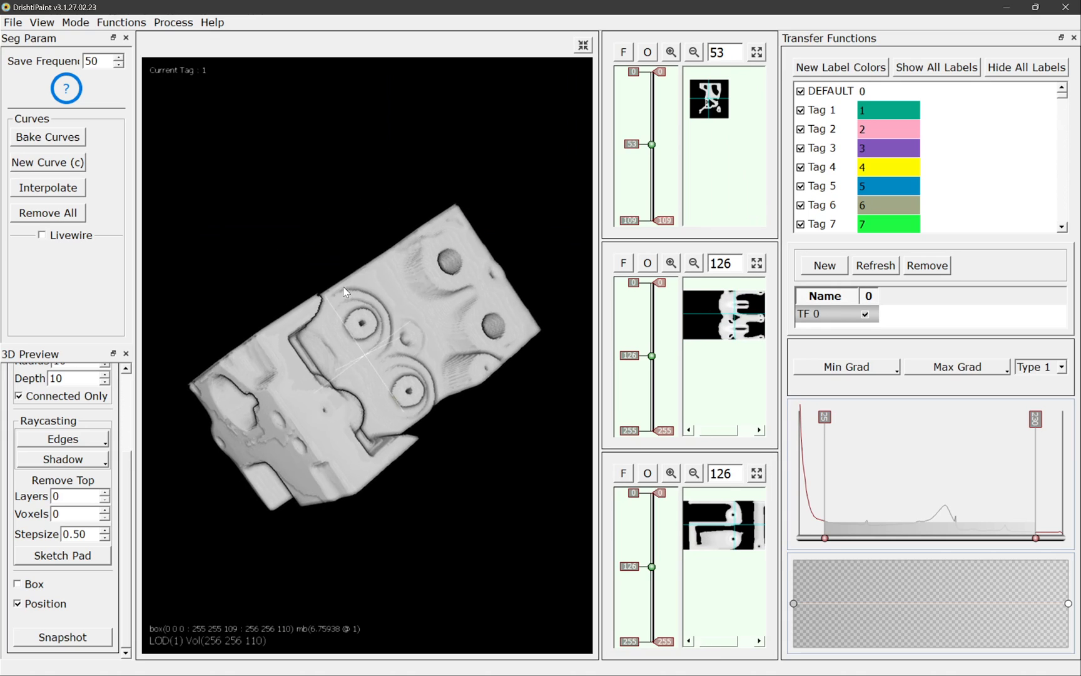
{"action": "left_click", "coordinate": [757, 53]}
{"action": "left_click", "coordinate": [581, 53]}
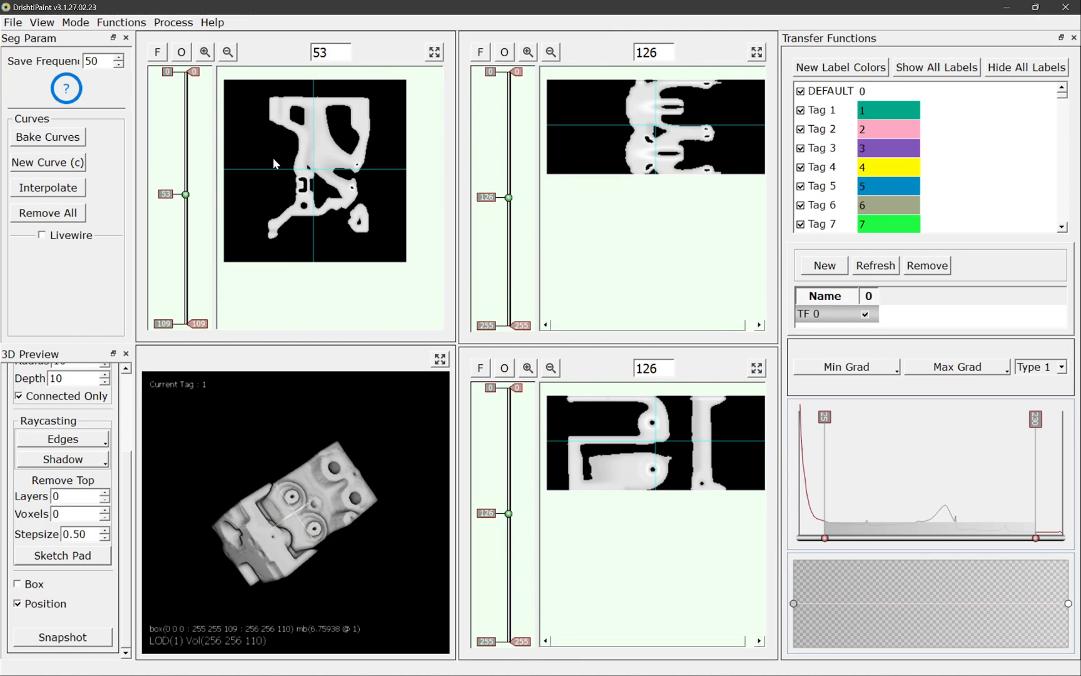
Move the position crosshair through the slice views to slices 36, 45 and 112, and inspect the position lines close up in the 3D preview
{"action": "left_click_drag", "start_coordinate": [273, 158], "coordinate": [305, 207]}
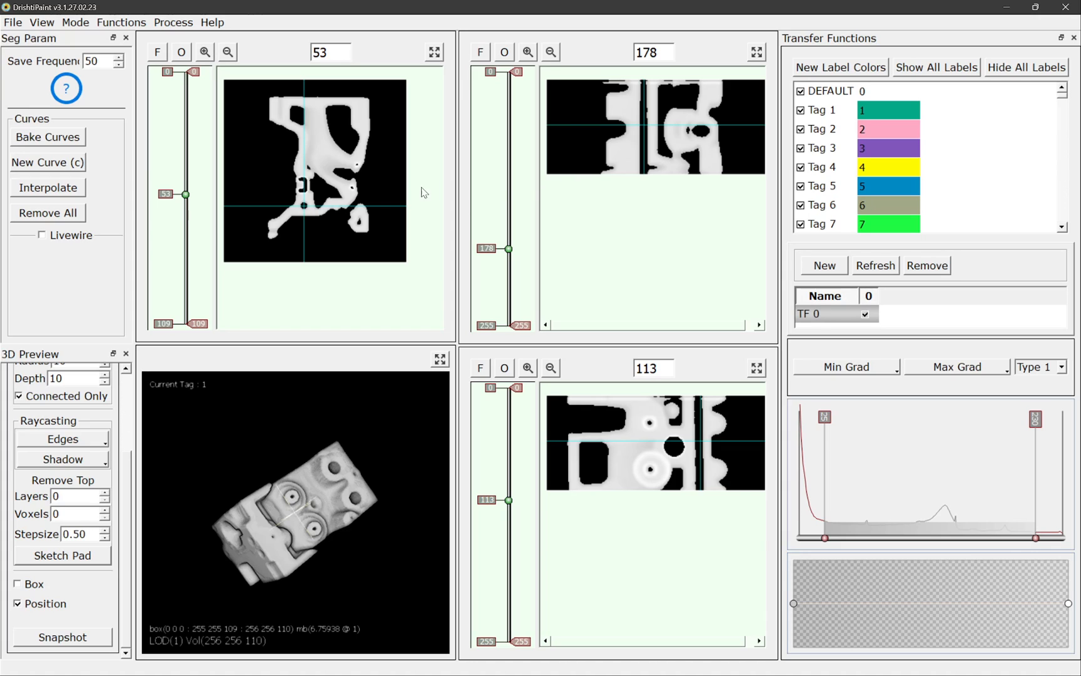
{"action": "mouse_move", "coordinate": [647, 135]}
{"action": "left_mouse_down"}
{"action": "mouse_move", "coordinate": [646, 125]}
{"action": "mouse_move", "coordinate": [647, 157]}
{"action": "mouse_move", "coordinate": [645, 116]}
{"action": "left_mouse_up"}
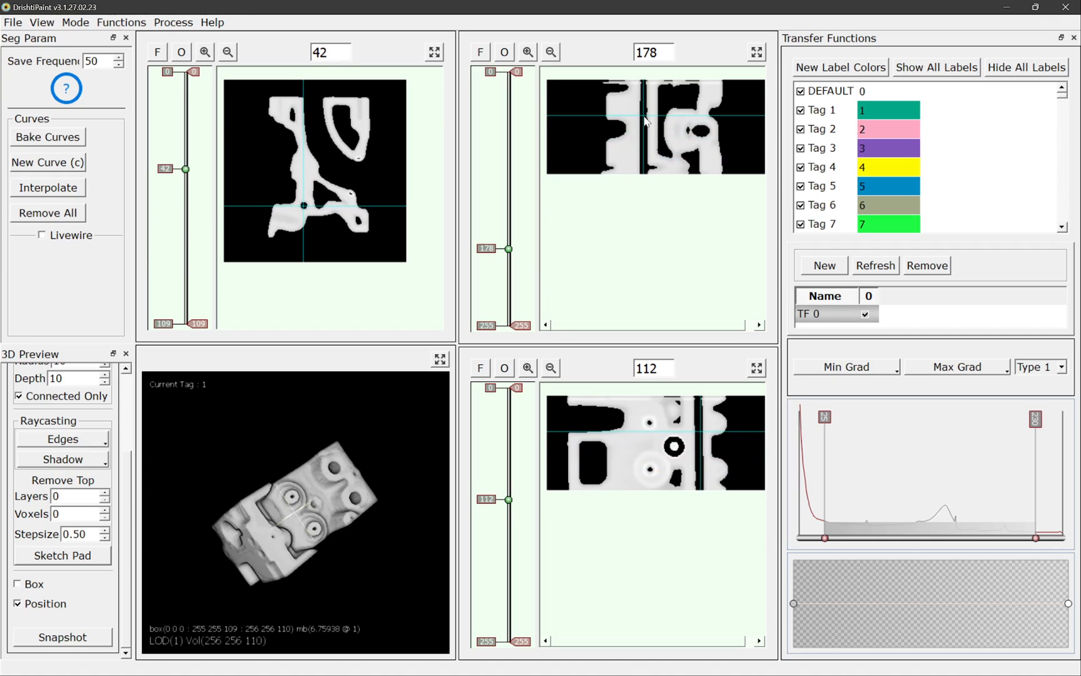
{"action": "left_click_drag", "start_coordinate": [679, 449], "coordinate": [585, 426]}
{"action": "left_click_drag", "start_coordinate": [354, 543], "coordinate": [379, 556]}
{"action": "scroll", "coordinate": [377, 550], "scroll_direction": "up", "scroll_amount": 5}
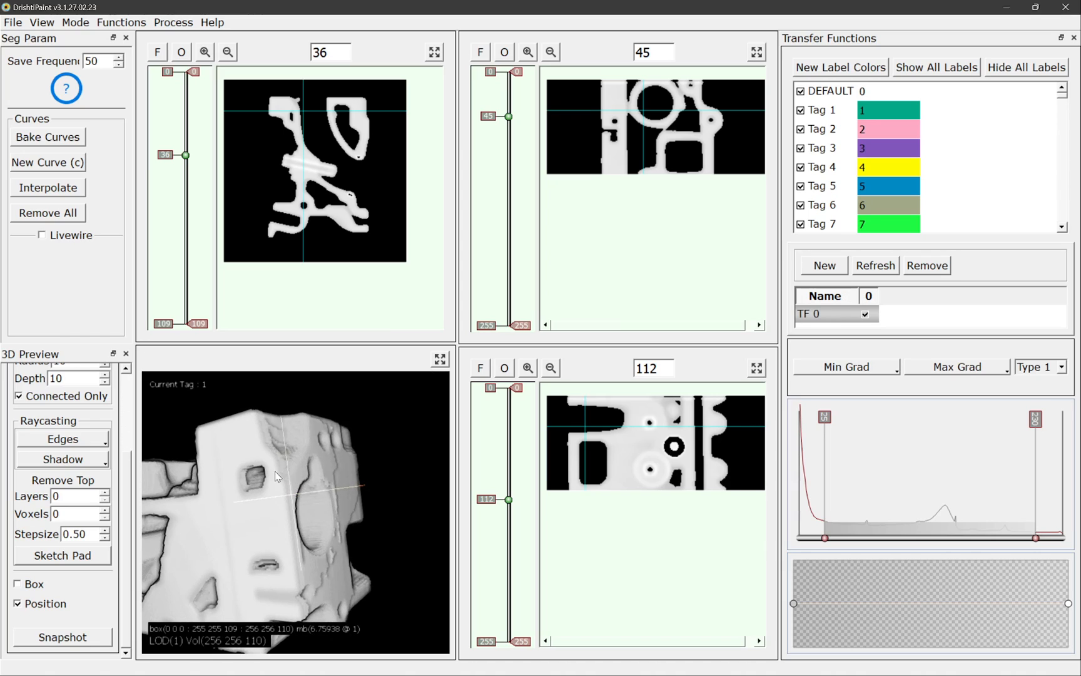
{"action": "left_click_drag", "start_coordinate": [347, 410], "coordinate": [362, 433]}
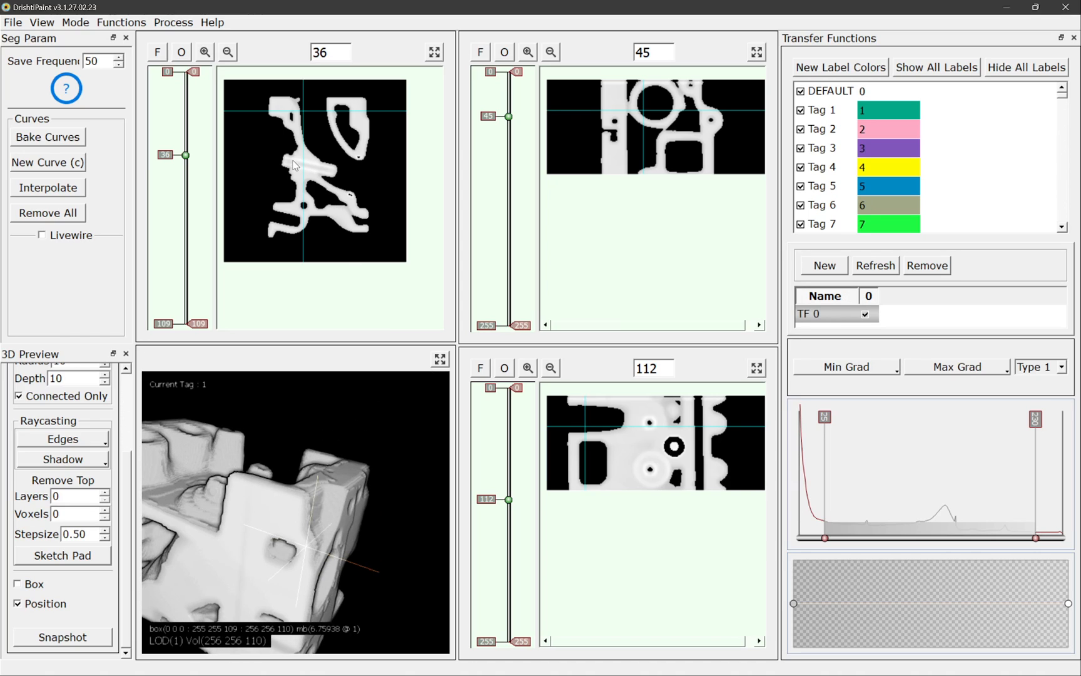
Move the crosshair on slice 36 to the central tilted part and inspect its location on the engine in the 3D preview
{"action": "left_click_drag", "start_coordinate": [295, 165], "coordinate": [311, 167]}
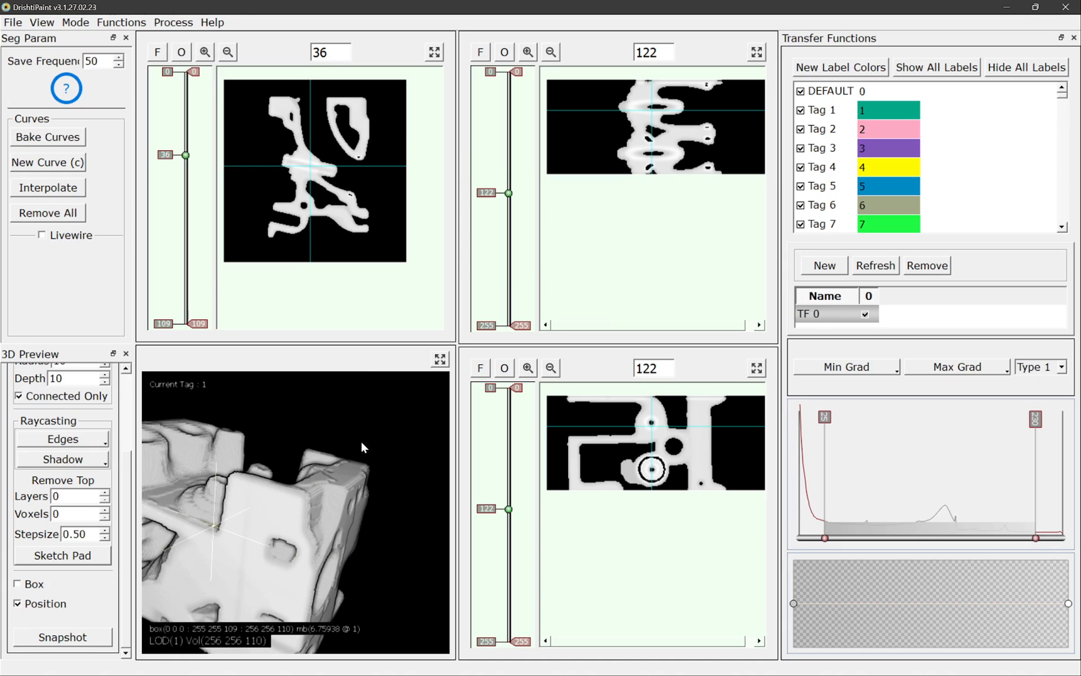
{"action": "left_click_drag", "start_coordinate": [361, 447], "coordinate": [311, 546]}
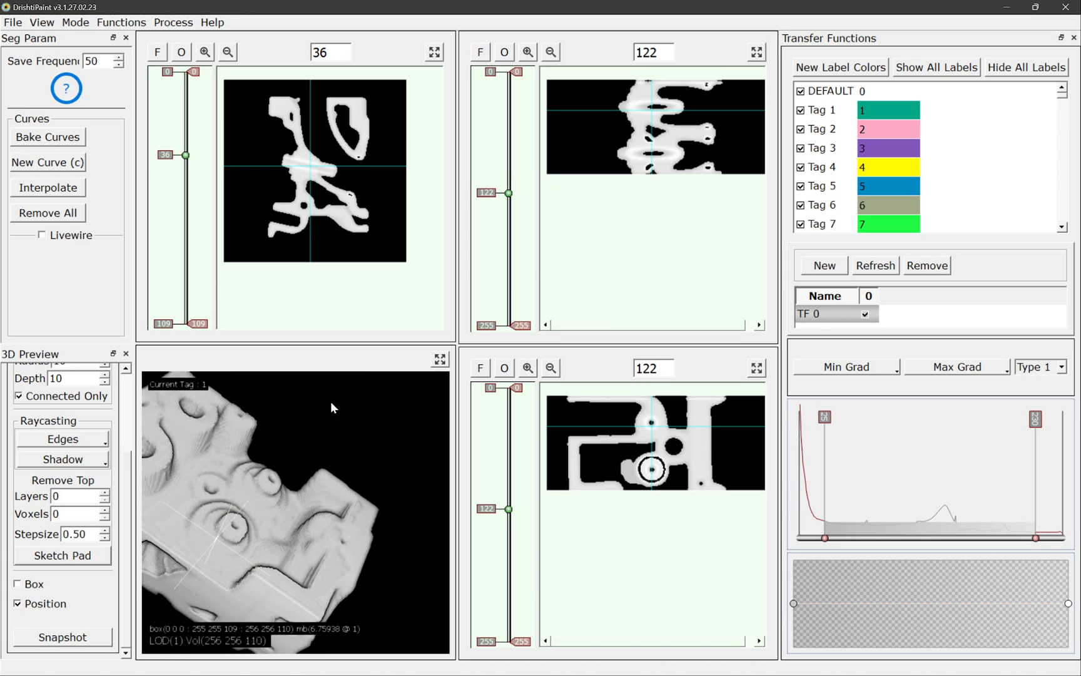
{"action": "scroll", "coordinate": [362, 432], "scroll_direction": "down", "scroll_amount": 5}
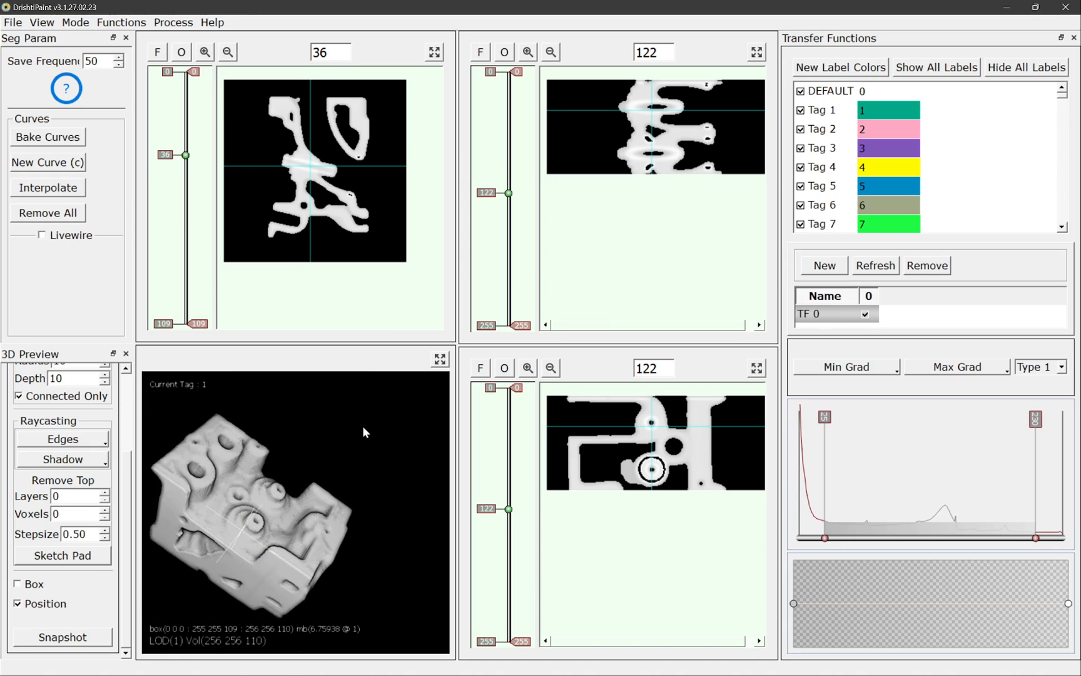
Maximize the slice 36 view, narrow the transfer function to 154 through the histogram maximum, and go to slice 32
{"action": "left_click", "coordinate": [434, 53]}
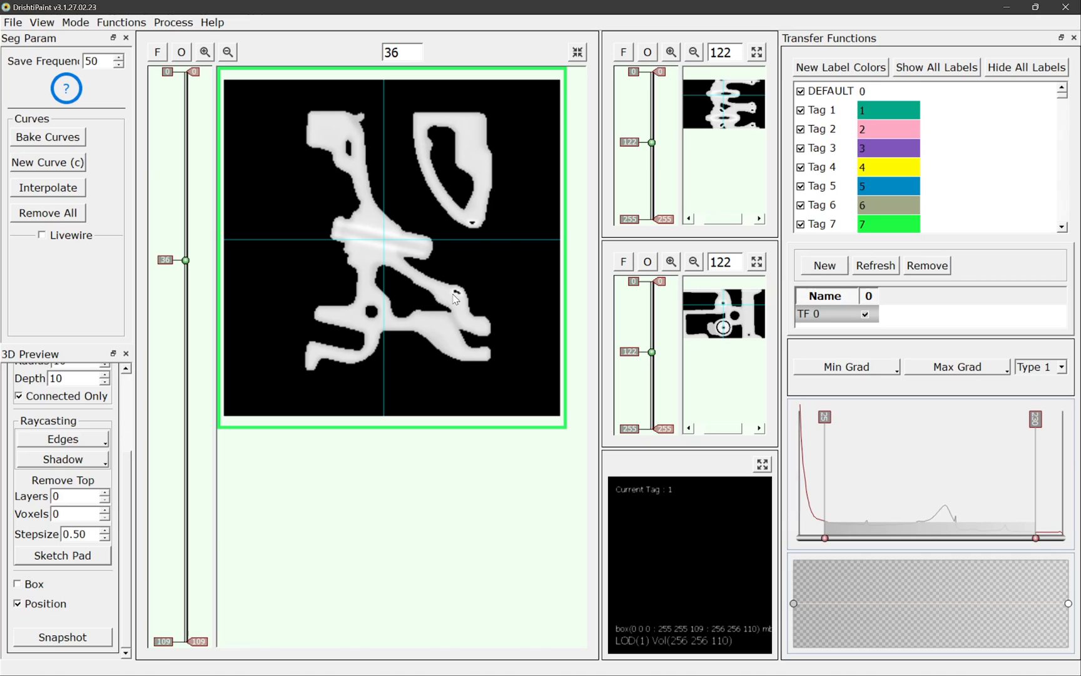
{"action": "left_click_drag", "start_coordinate": [824, 538], "coordinate": [958, 538]}
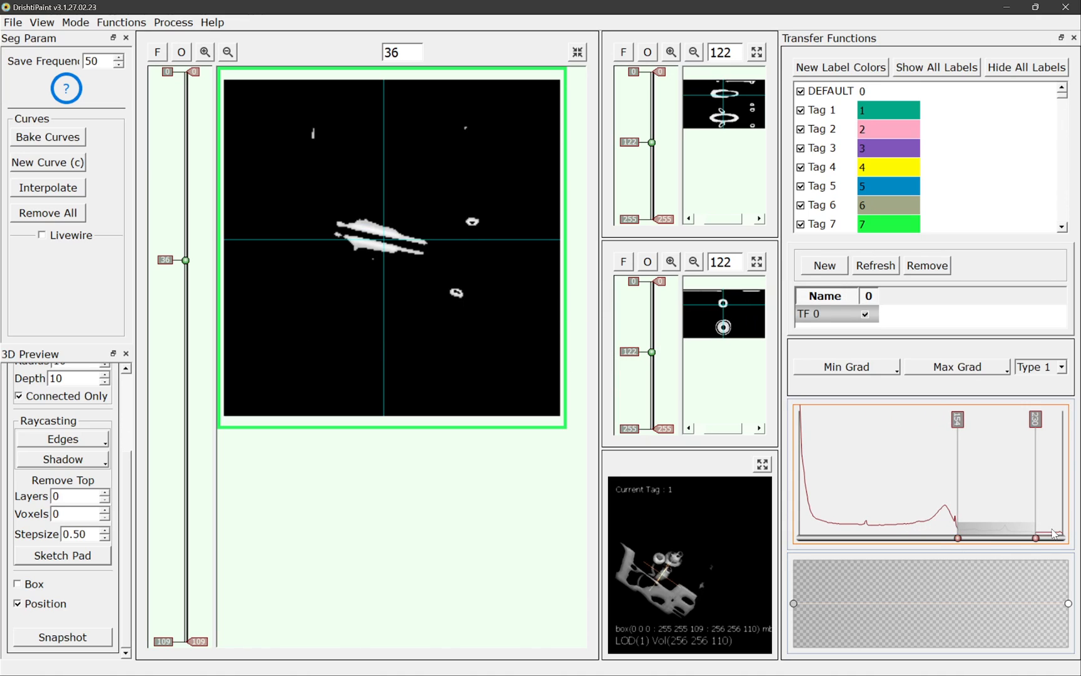
{"action": "left_click_drag", "start_coordinate": [1036, 538], "coordinate": [1063, 538]}
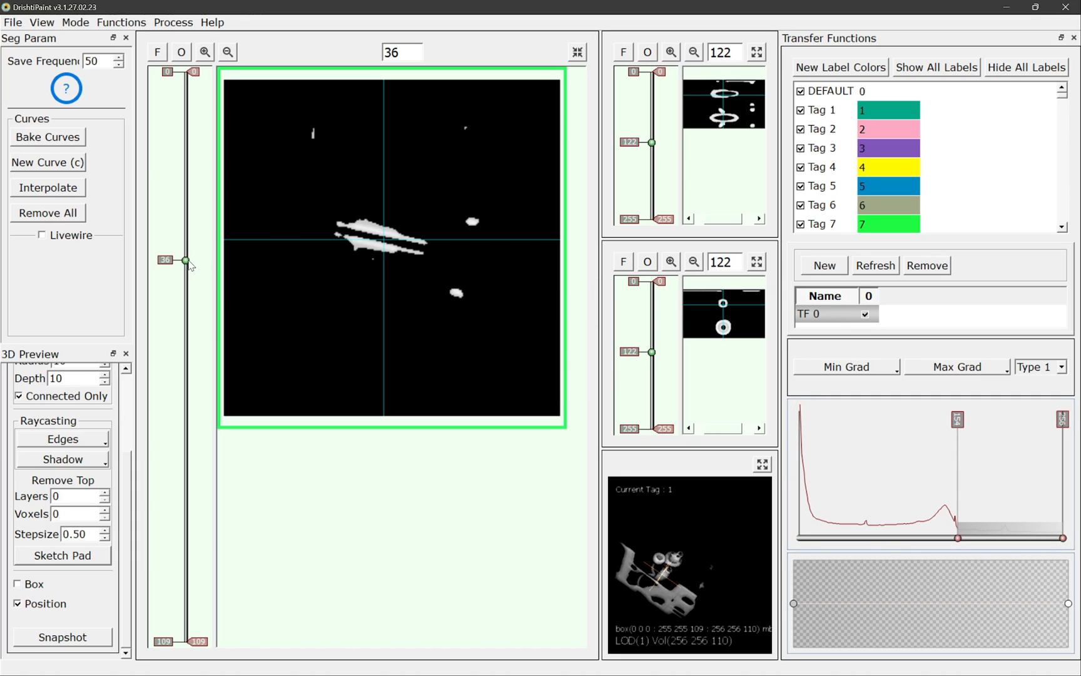
{"action": "mouse_move", "coordinate": [186, 260]}
{"action": "left_mouse_down"}
{"action": "mouse_move", "coordinate": [186, 155]}
{"action": "mouse_move", "coordinate": [186, 239]}
{"action": "left_mouse_up"}
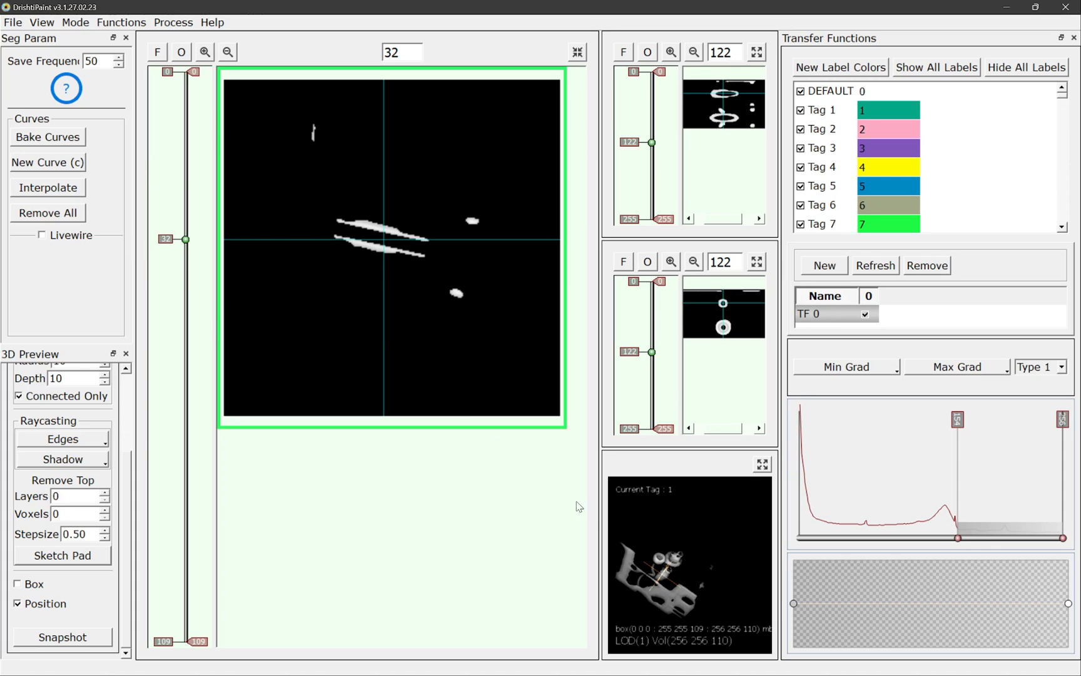
Maximize the 3D preview and paint the flanged cylindrical component with Tag 1, covering it from several angles
{"action": "left_click", "coordinate": [762, 464]}
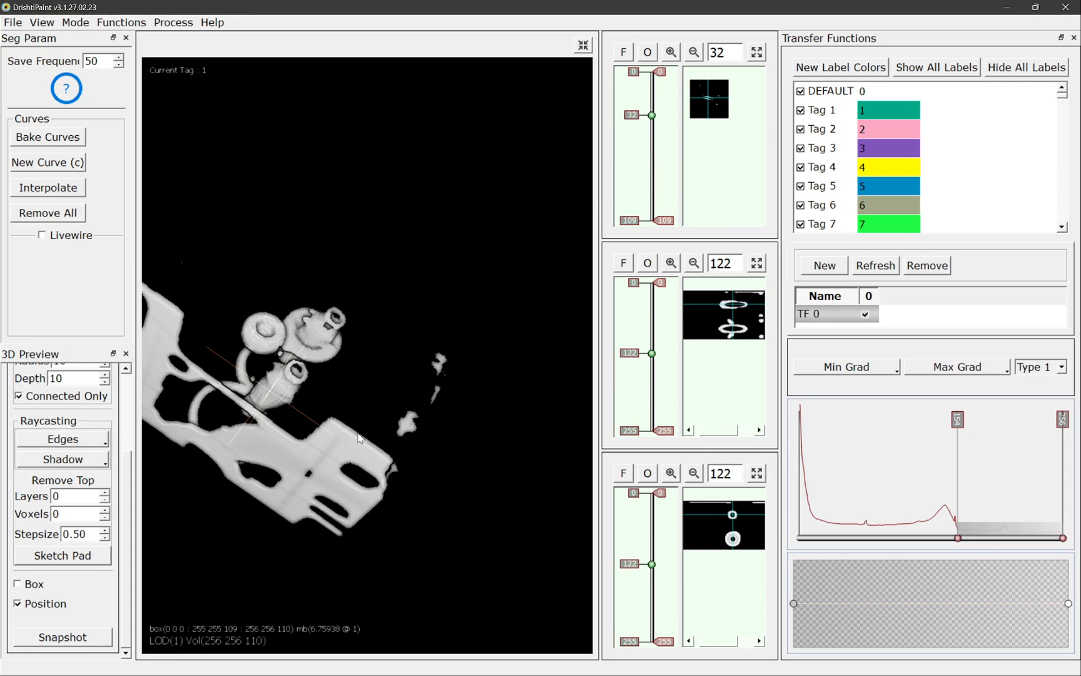
{"action": "left_click_drag", "start_coordinate": [361, 438], "coordinate": [361, 406]}
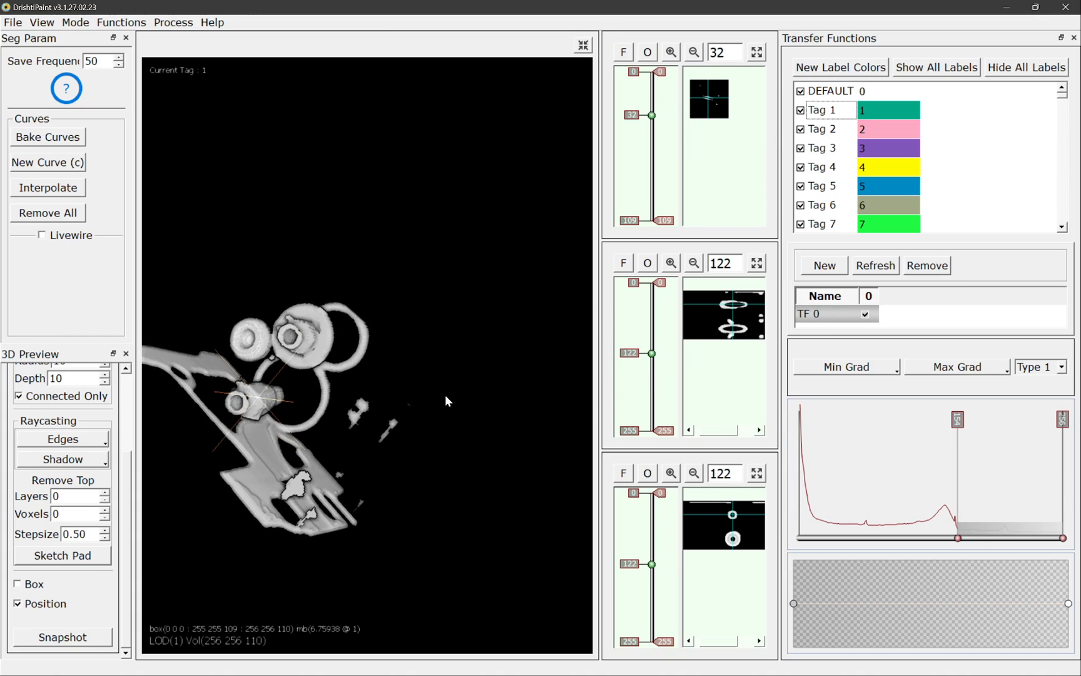
{"action": "left_click_drag", "start_coordinate": [447, 397], "coordinate": [398, 446]}
{"action": "left_click", "coordinate": [292, 344]}
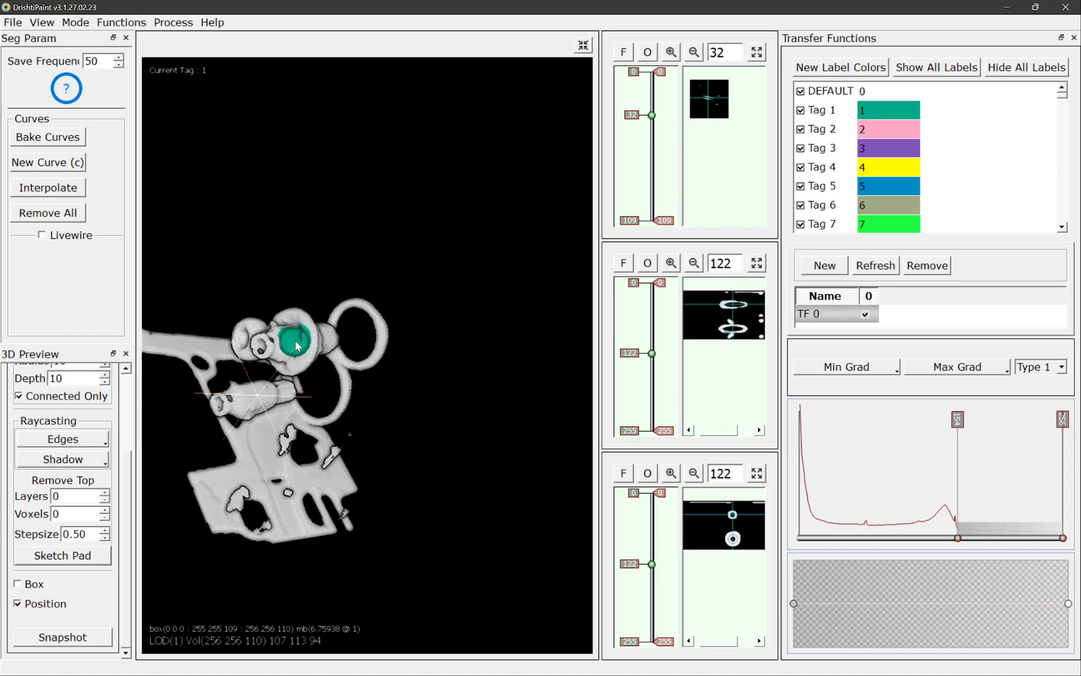
{"action": "left_click_drag", "start_coordinate": [341, 326], "coordinate": [303, 396]}
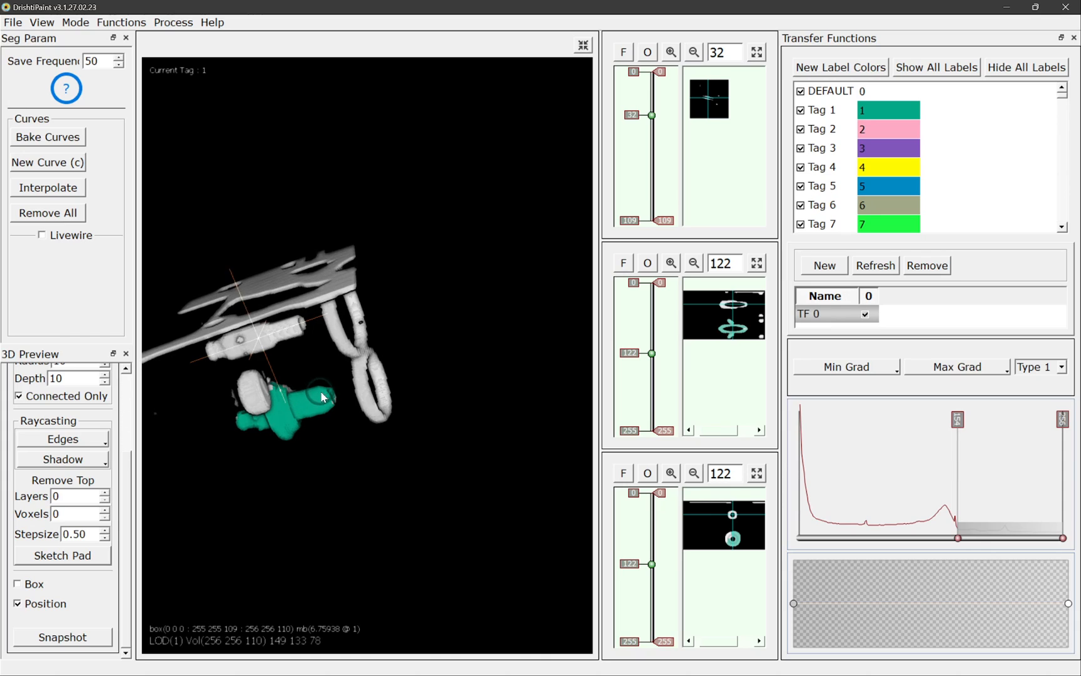
{"action": "left_click_drag", "start_coordinate": [314, 449], "coordinate": [455, 336]}
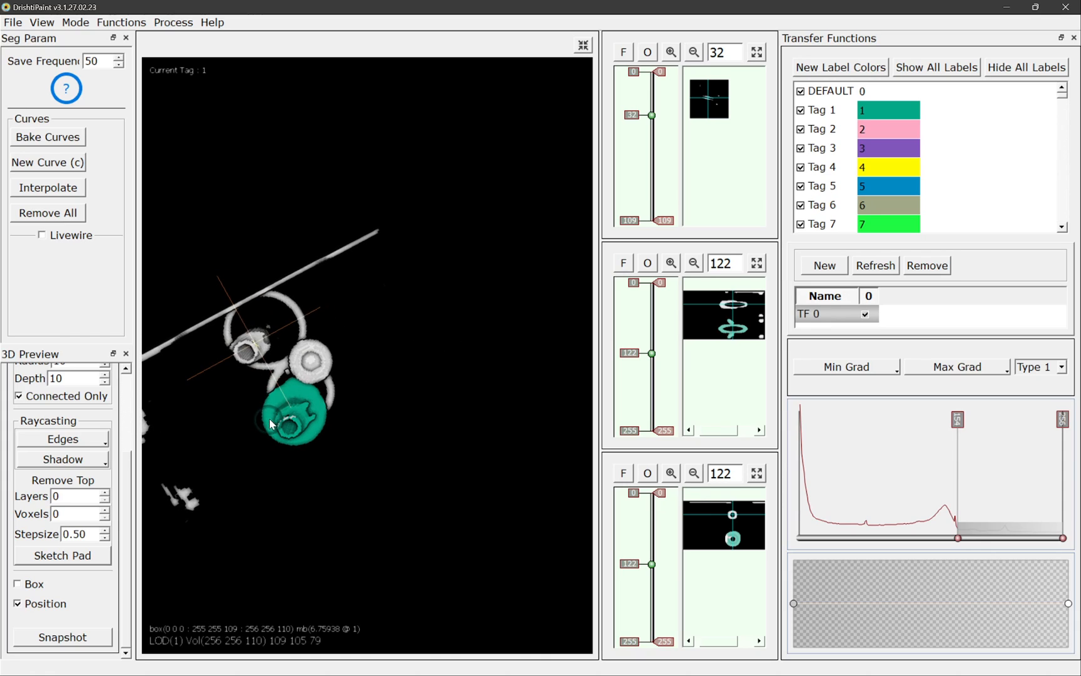
{"action": "left_click_drag", "start_coordinate": [270, 417], "coordinate": [332, 379]}
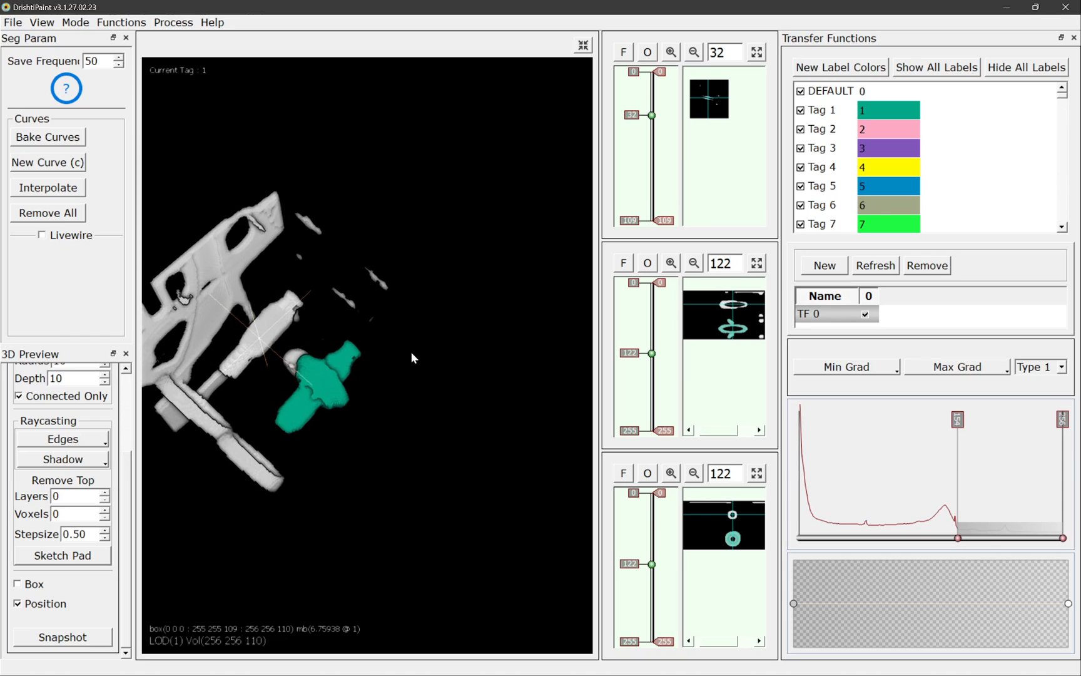
{"action": "left_click_drag", "start_coordinate": [413, 358], "coordinate": [396, 416]}
{"action": "left_click_drag", "start_coordinate": [413, 332], "coordinate": [391, 315]}
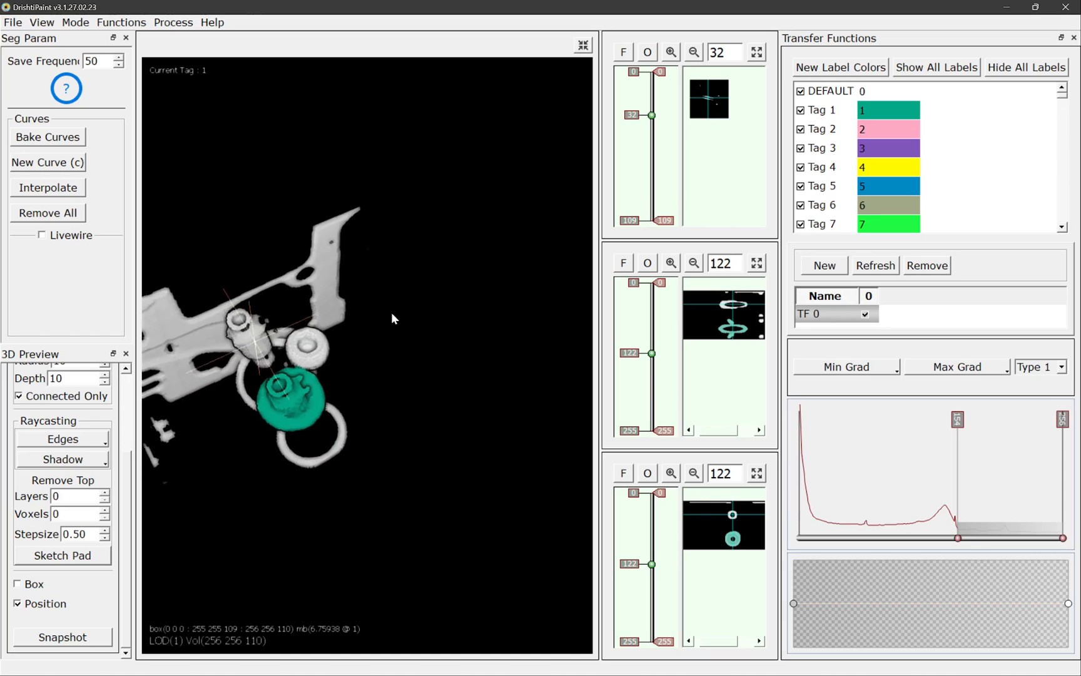
Maximize the first slice view, raise the transfer function's lower limit to 158, and go to slice 30
{"action": "left_click", "coordinate": [756, 53]}
{"action": "mouse_move", "coordinate": [185, 241]}
{"action": "left_mouse_down"}
{"action": "mouse_move", "coordinate": [197, 464]}
{"action": "mouse_move", "coordinate": [187, 440]}
{"action": "mouse_move", "coordinate": [188, 260]}
{"action": "left_mouse_up"}
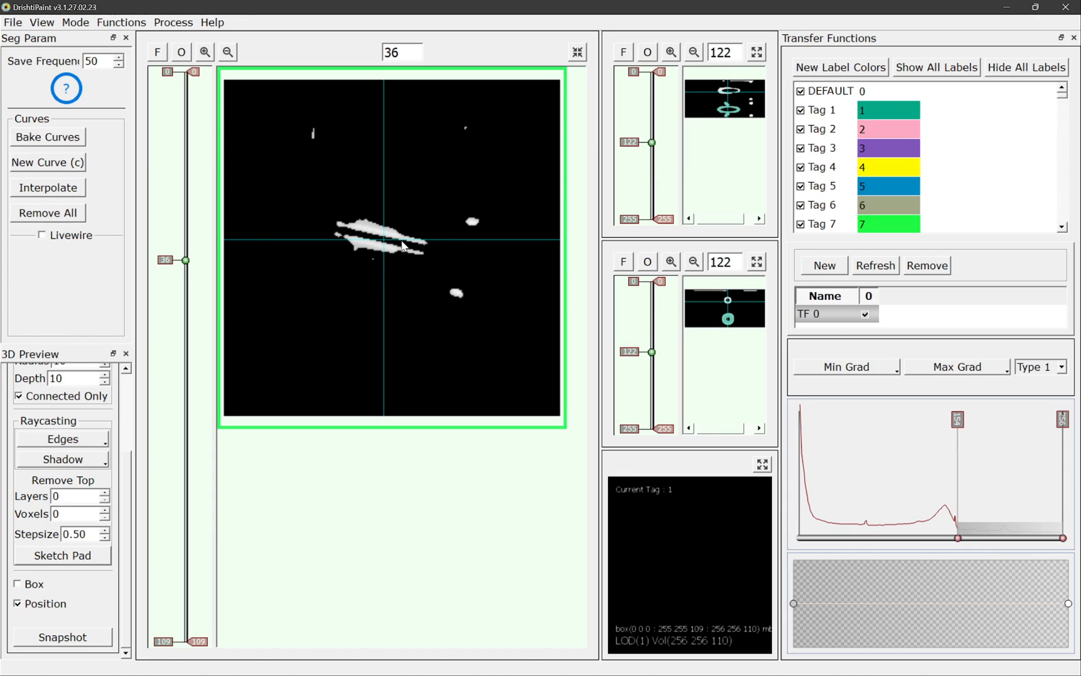
{"action": "left_click_drag", "start_coordinate": [957, 538], "coordinate": [962, 538]}
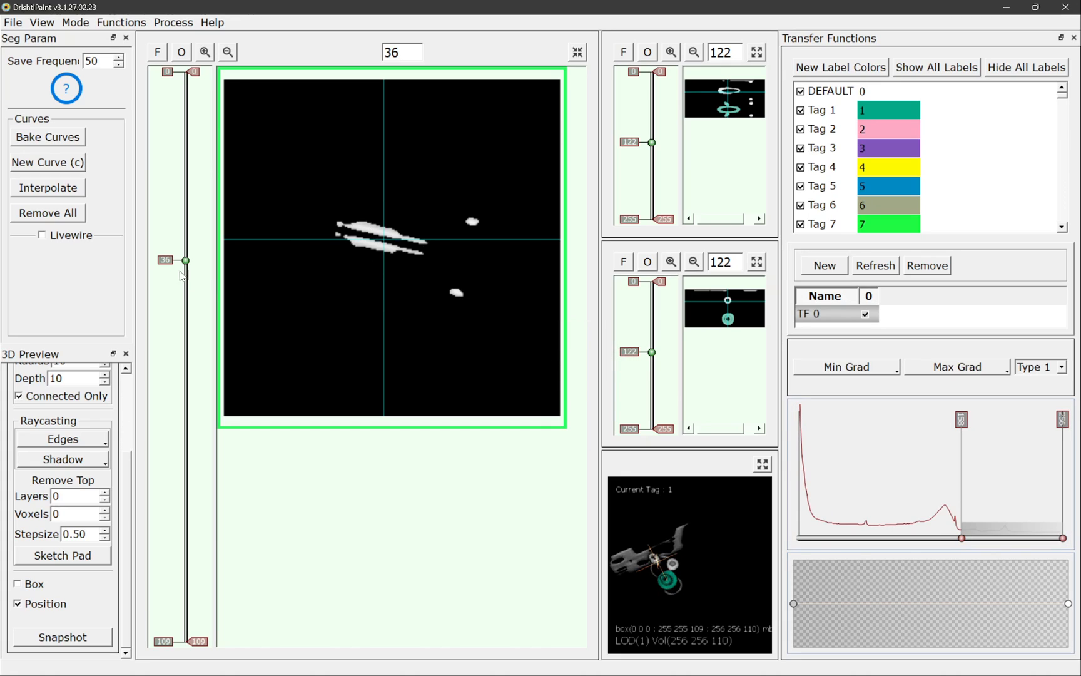
{"action": "left_click_drag", "start_coordinate": [186, 260], "coordinate": [196, 231]}
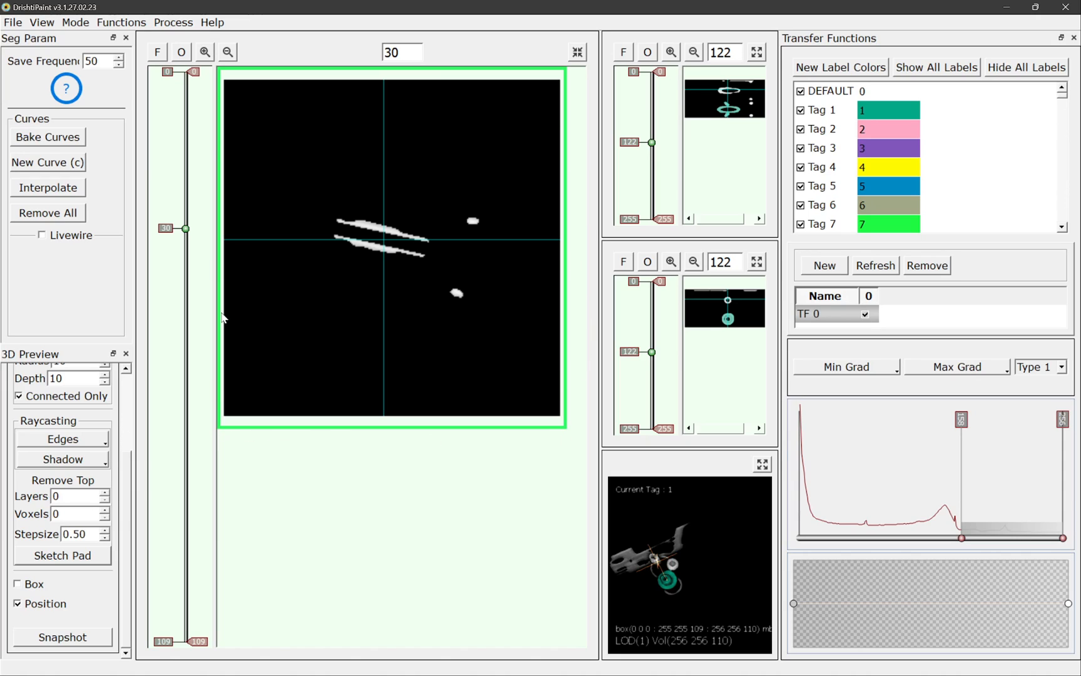
Maximize the slice 122 view showing the tagged ring, fit its image, and return to the maximized slice 30 view
{"action": "left_click", "coordinate": [757, 53]}
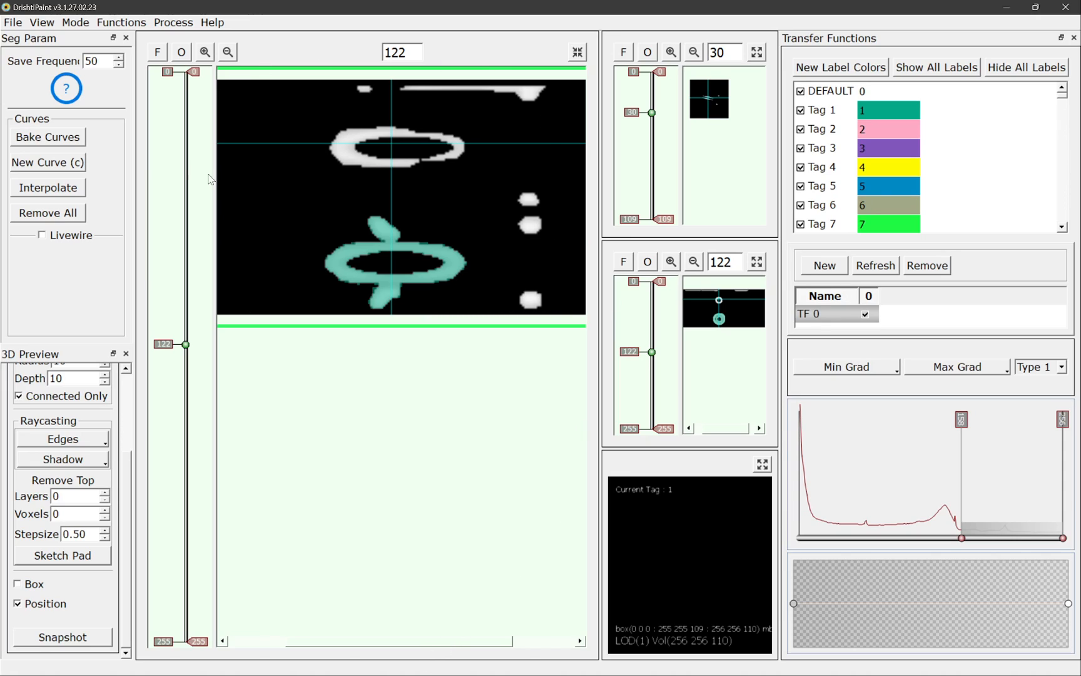
{"action": "left_click", "coordinate": [158, 49]}
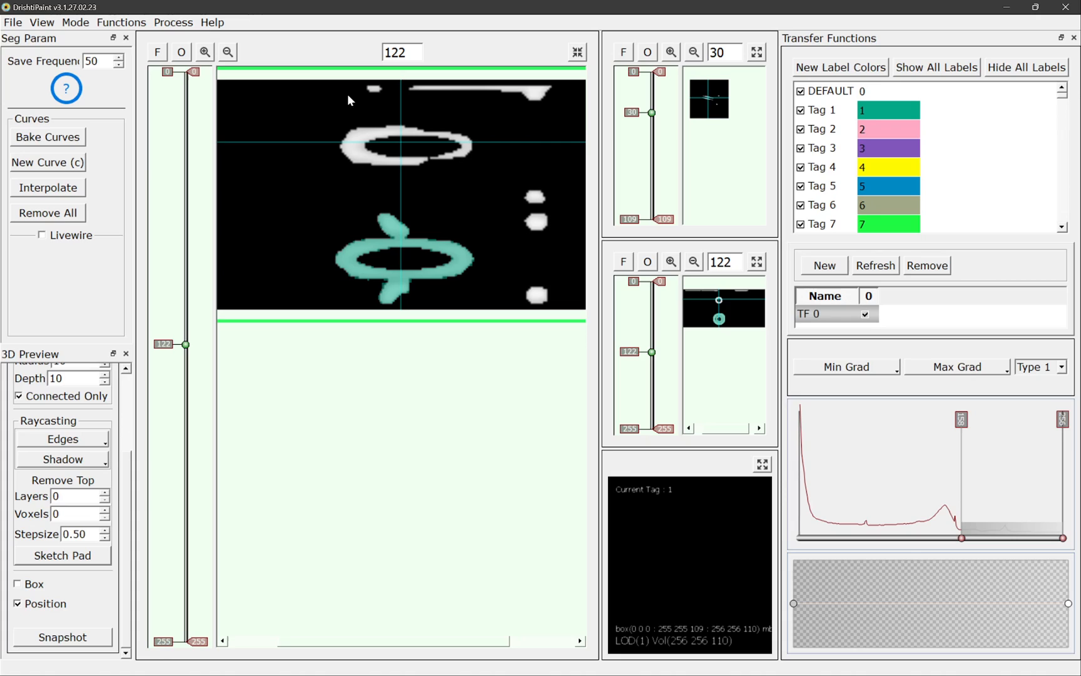
{"action": "left_click", "coordinate": [758, 53]}
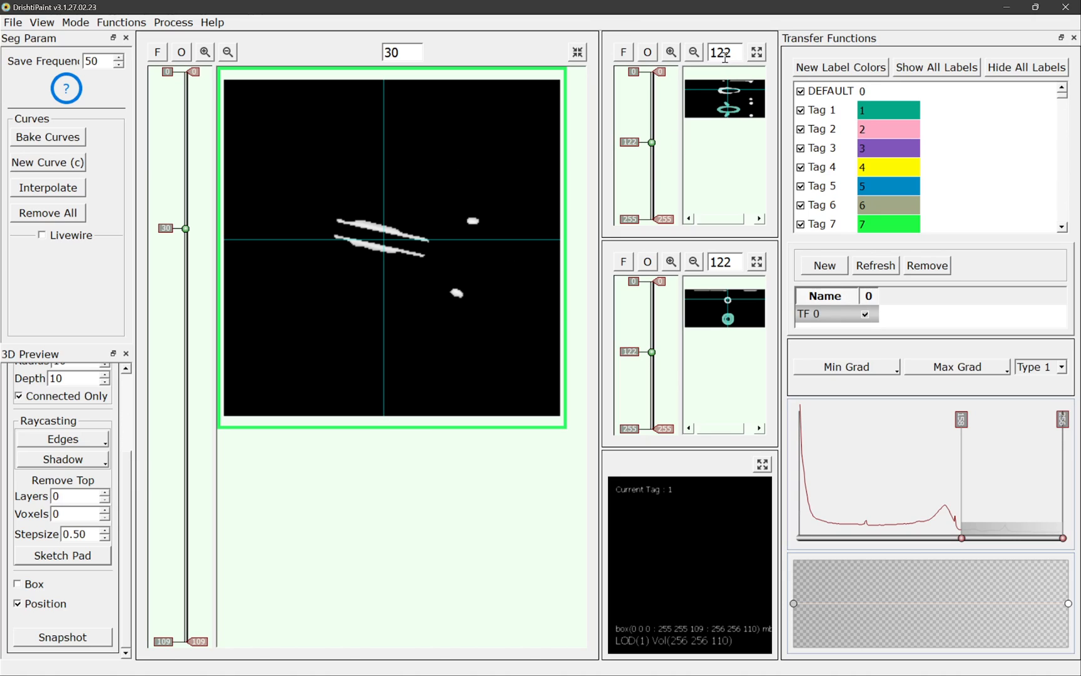
Activate the three slice views in turn to examine how the active view is highlighted
{"action": "left_click", "coordinate": [720, 75]}
{"action": "left_click", "coordinate": [710, 287]}
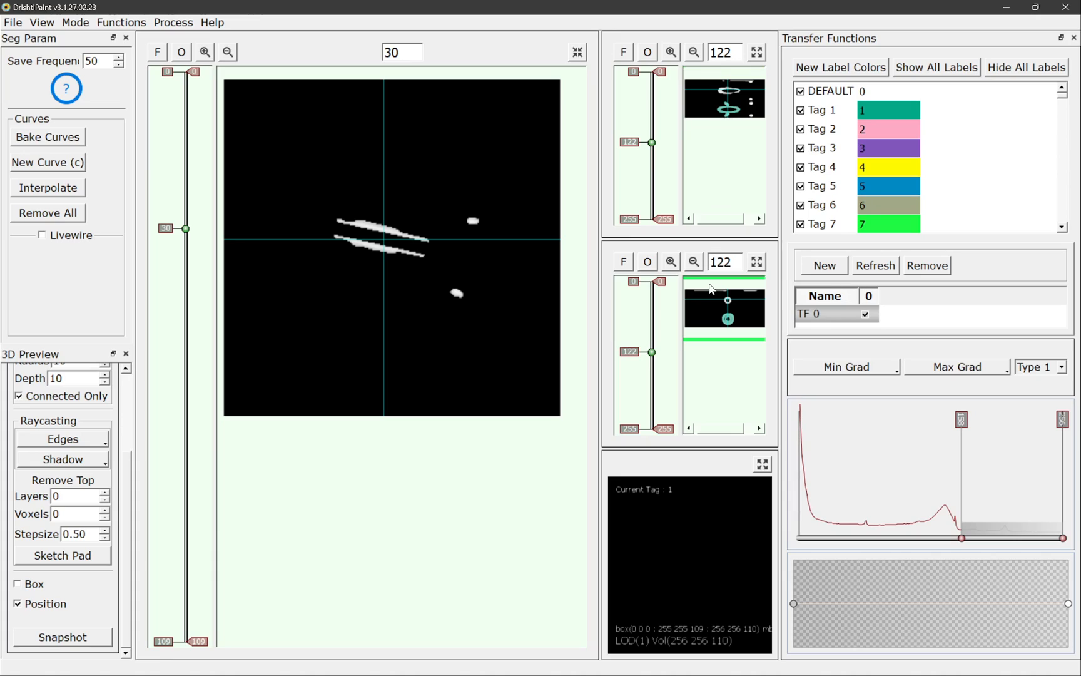
{"action": "left_click", "coordinate": [712, 71]}
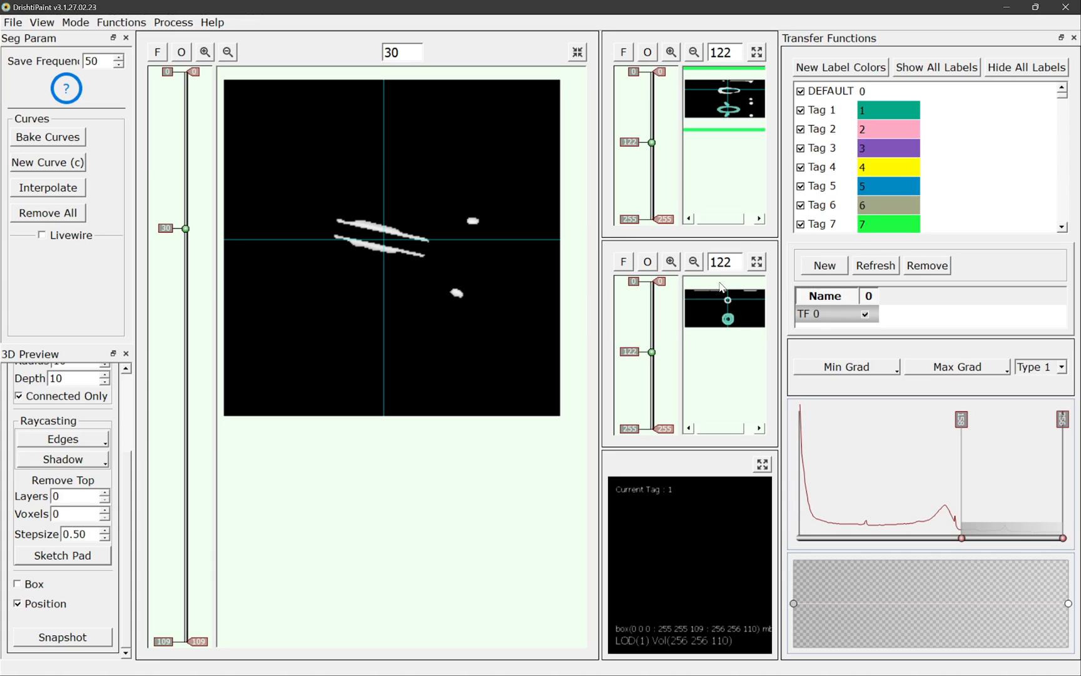
{"action": "left_click", "coordinate": [719, 285]}
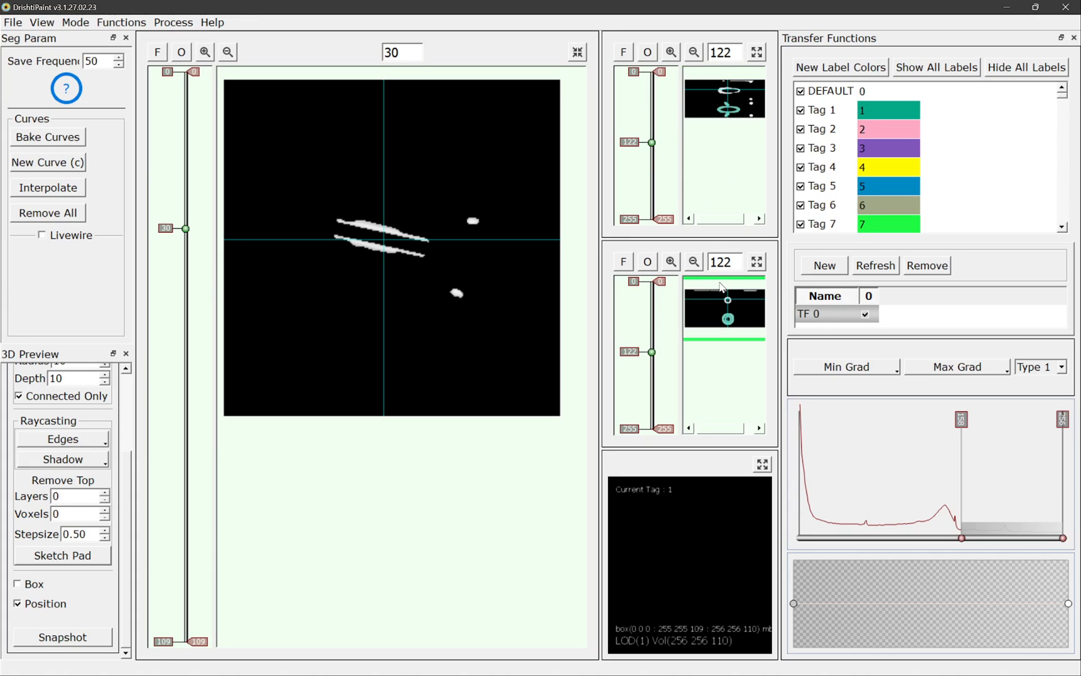
{"action": "left_click", "coordinate": [428, 77]}
{"action": "left_click", "coordinate": [726, 74]}
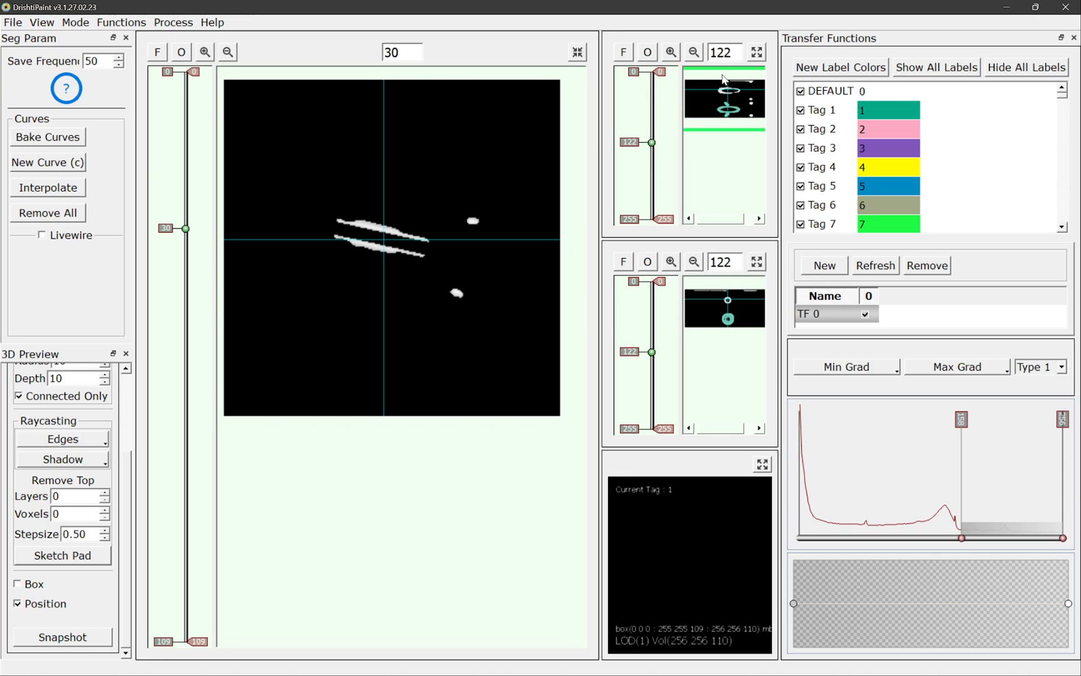
{"action": "left_click", "coordinate": [717, 288]}
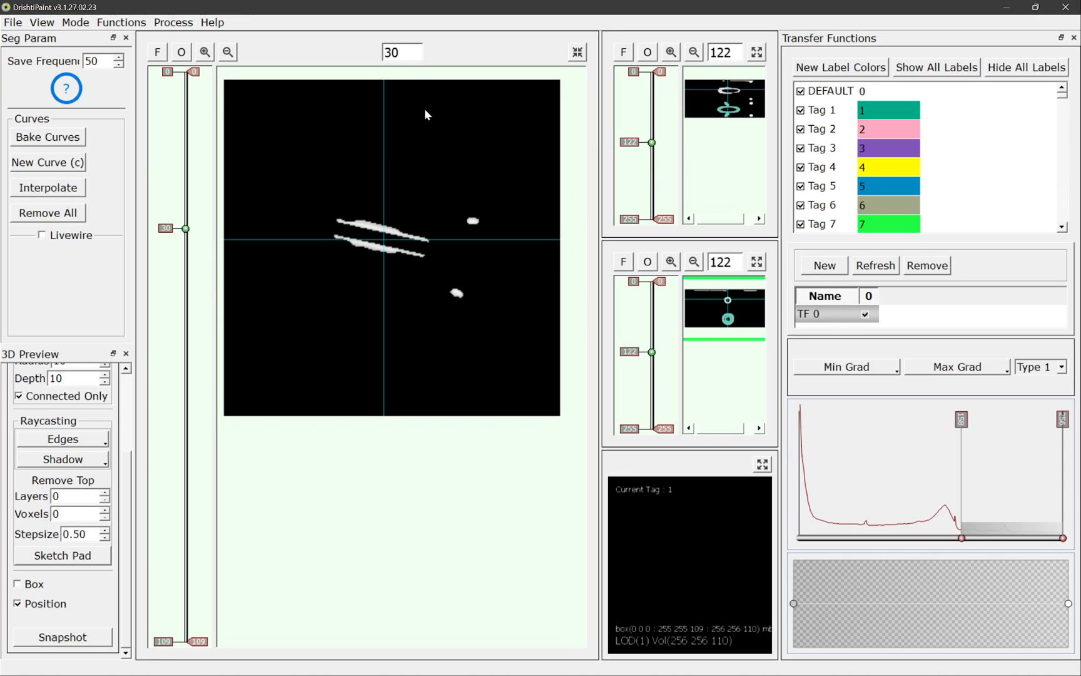
Restore the four-view layout, maximize the slice 30 view again, and draw a closed curve around the two central strips
{"action": "left_click", "coordinate": [576, 55]}
{"action": "left_click", "coordinate": [435, 52]}
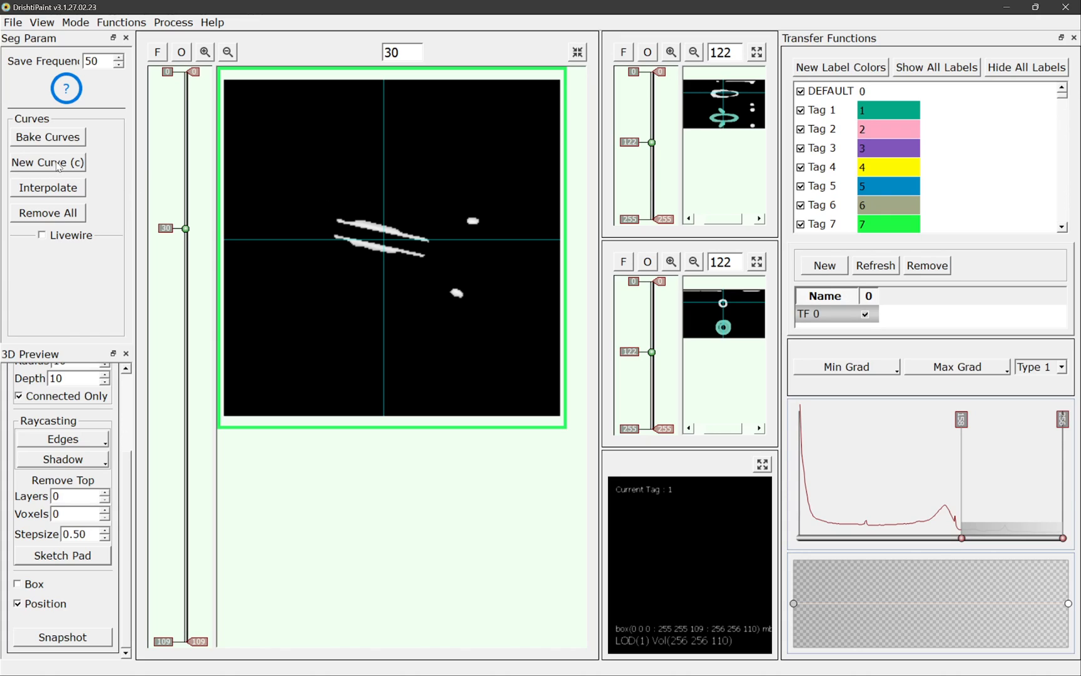
{"action": "mouse_move", "coordinate": [343, 196]}
{"action": "left_mouse_down"}
{"action": "mouse_move", "coordinate": [313, 245]}
{"action": "mouse_move", "coordinate": [378, 276]}
{"action": "mouse_move", "coordinate": [442, 269]}
{"action": "mouse_move", "coordinate": [442, 214]}
{"action": "mouse_move", "coordinate": [408, 202]}
{"action": "left_mouse_up"}
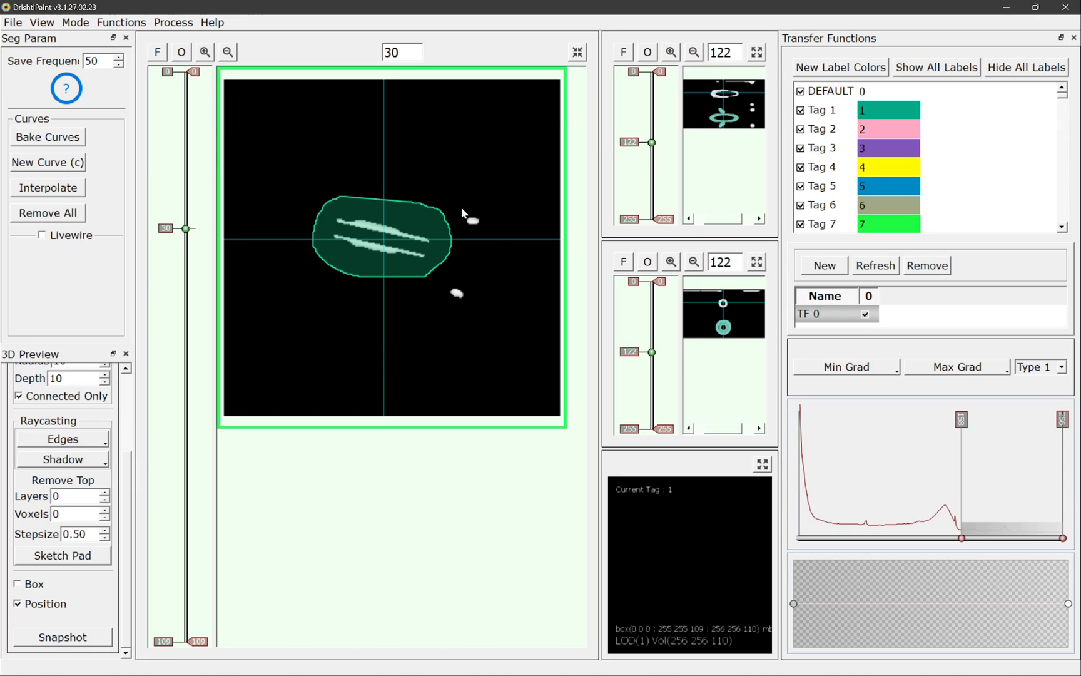
Draw closed curves over the same central region on slices 21 and 42, and go to slice 34
{"action": "left_click_drag", "start_coordinate": [185, 229], "coordinate": [186, 186]}
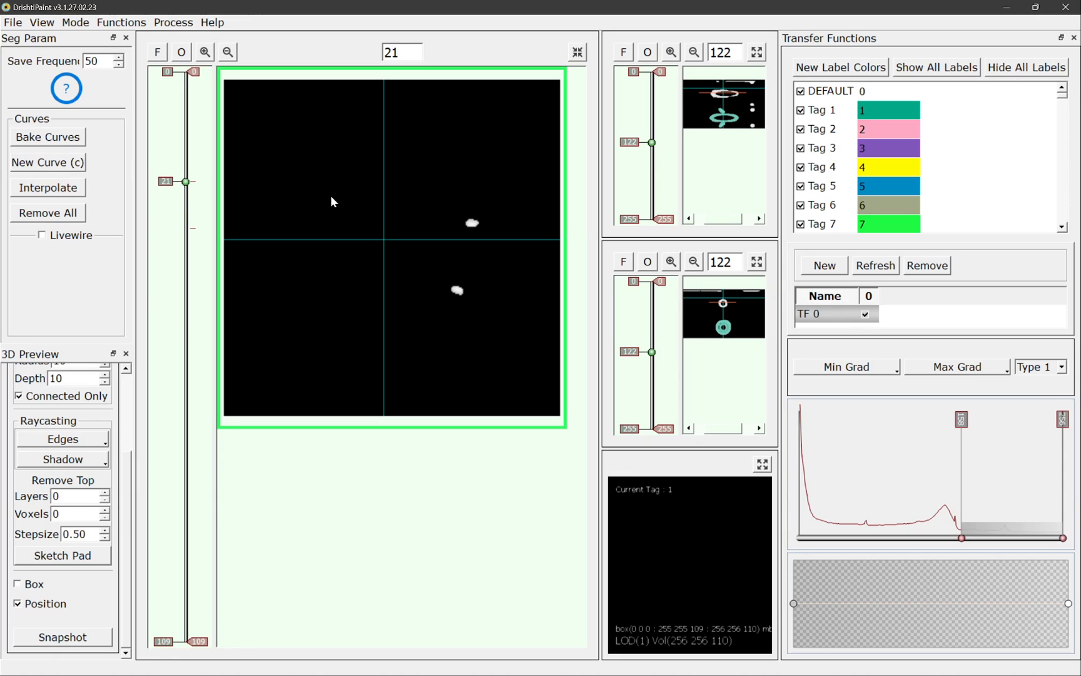
{"action": "mouse_move", "coordinate": [371, 203]}
{"action": "left_mouse_down"}
{"action": "mouse_move", "coordinate": [351, 259]}
{"action": "mouse_move", "coordinate": [431, 241]}
{"action": "mouse_move", "coordinate": [403, 212]}
{"action": "left_mouse_up"}
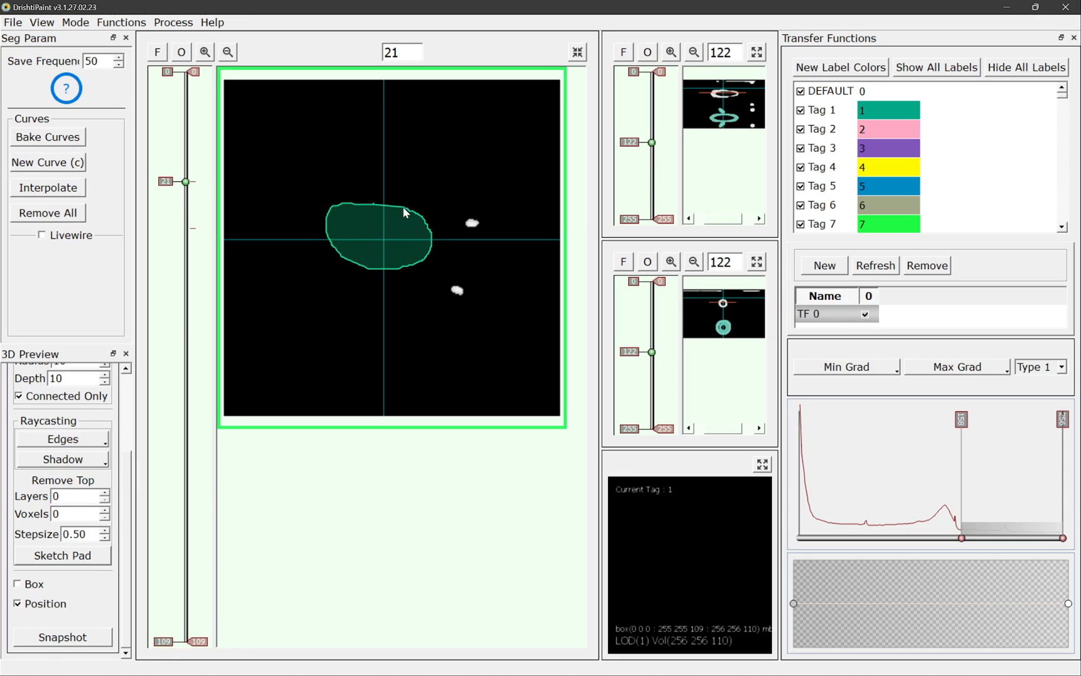
{"action": "left_click_drag", "start_coordinate": [183, 182], "coordinate": [183, 297]}
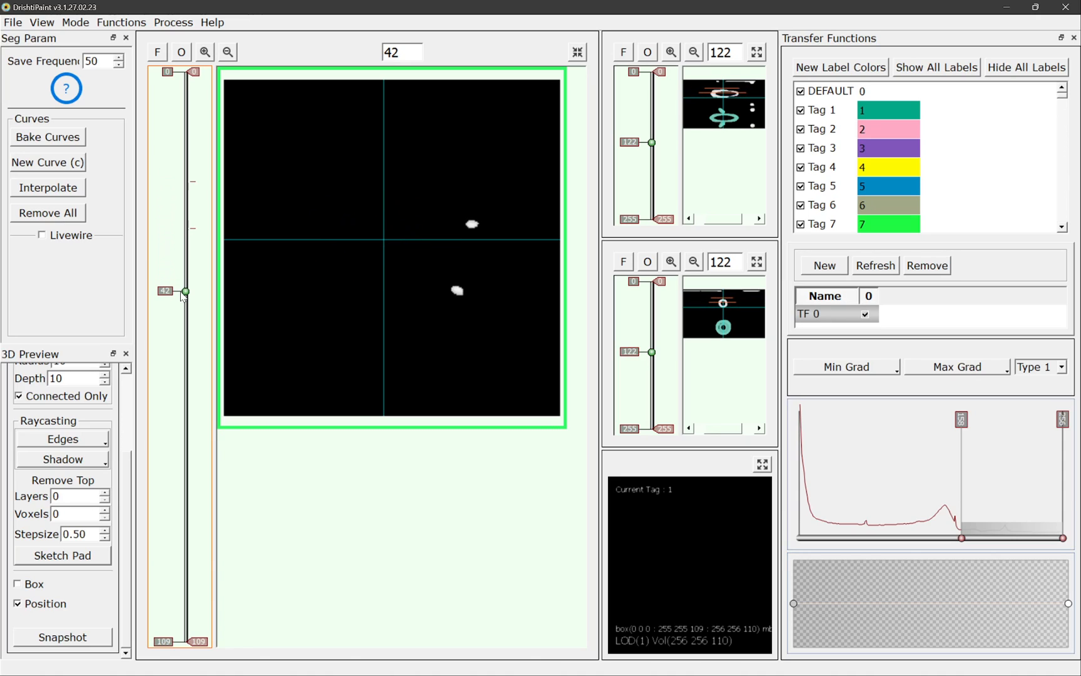
{"action": "mouse_move", "coordinate": [390, 209]}
{"action": "left_mouse_down"}
{"action": "mouse_move", "coordinate": [366, 267]}
{"action": "mouse_move", "coordinate": [420, 229]}
{"action": "left_mouse_up"}
{"action": "mouse_move", "coordinate": [186, 295]}
{"action": "left_mouse_down"}
{"action": "mouse_move", "coordinate": [176, 215]}
{"action": "mouse_move", "coordinate": [175, 258]}
{"action": "left_mouse_up"}
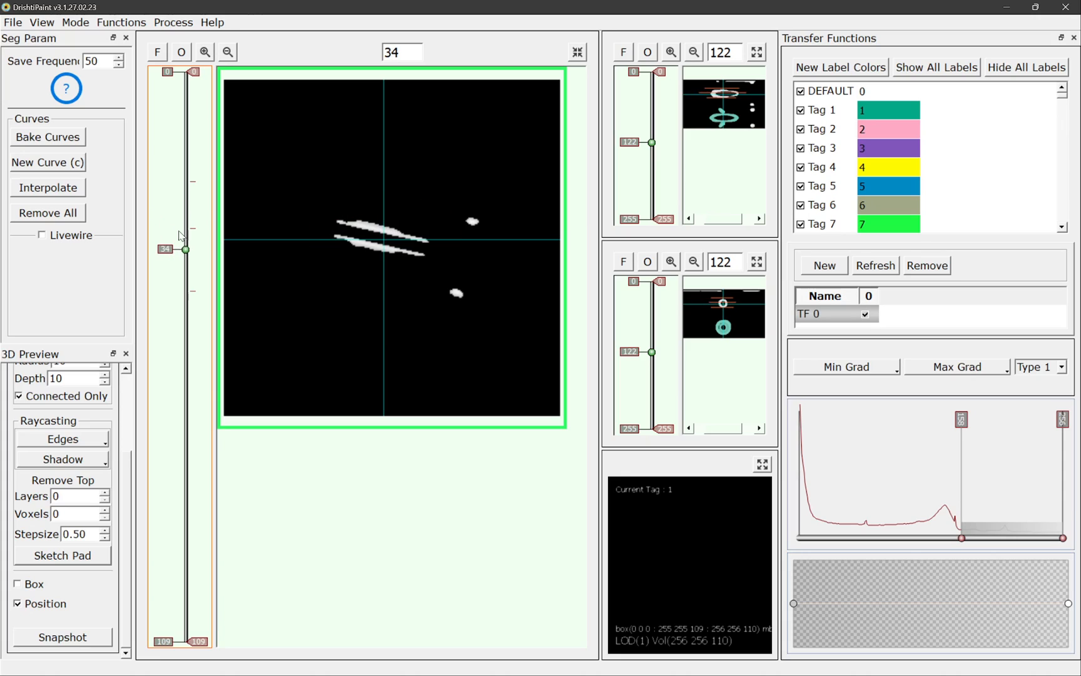
Interpolate the drawn curves between slices 21, 30 and 42, and check the in-between curve on slice 27
{"action": "left_click", "coordinate": [63, 188]}
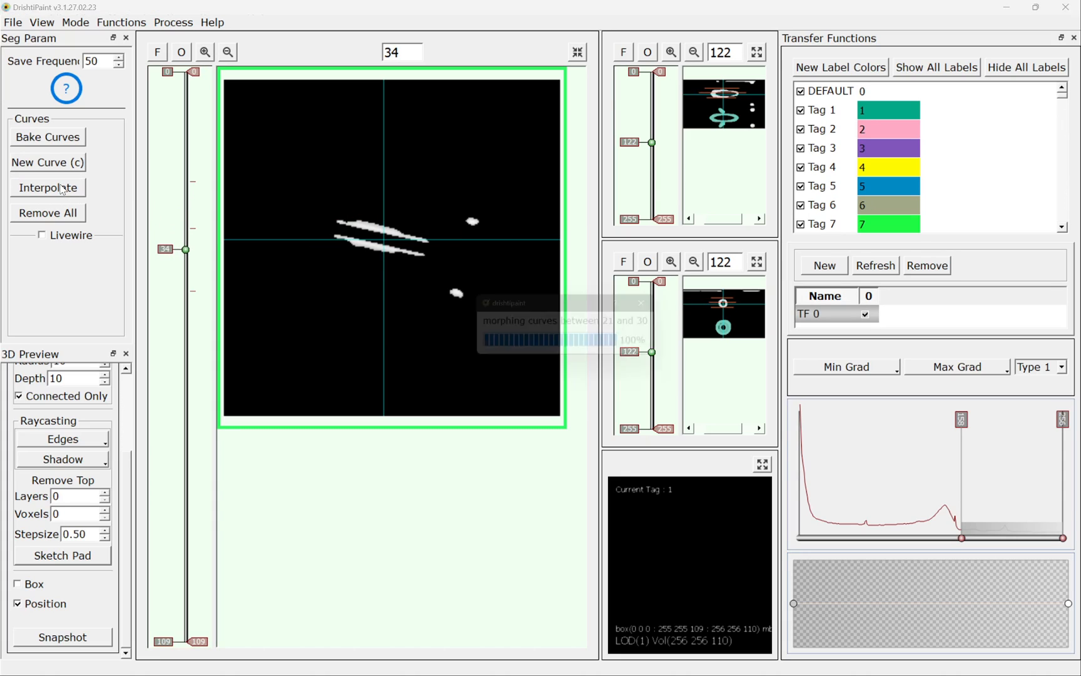
{"action": "left_click", "coordinate": [541, 348]}
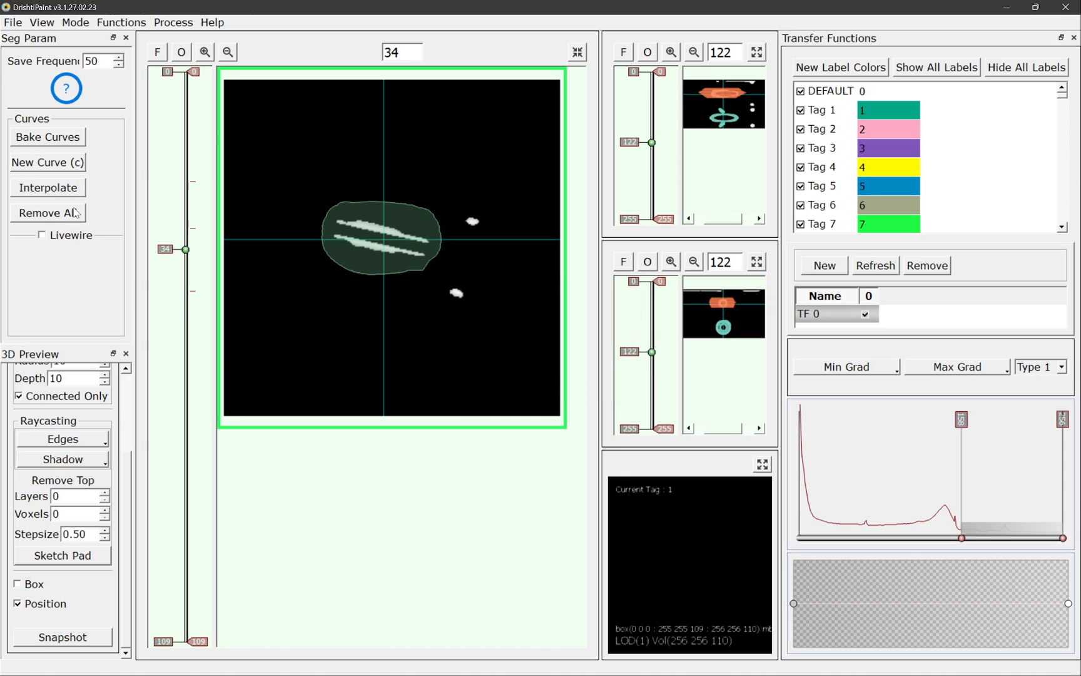
{"action": "left_click_drag", "start_coordinate": [165, 252], "coordinate": [170, 218]}
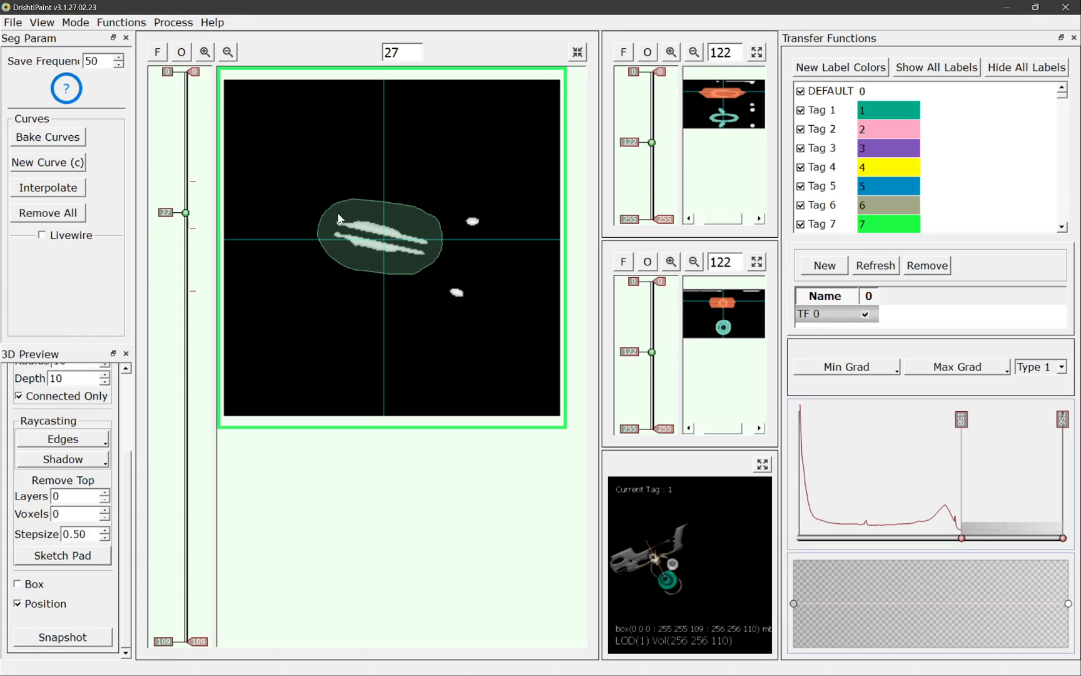
Bake the interpolated curves, labelling everything visible inside them with tag 4
{"action": "left_click", "coordinate": [61, 141]}
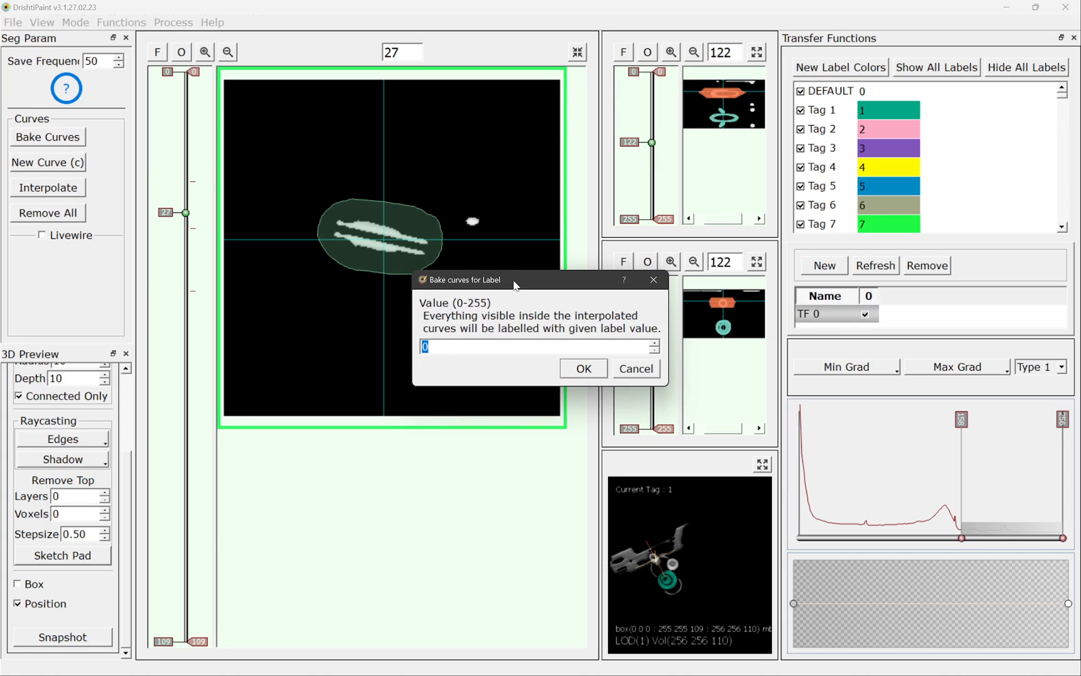
{"action": "left_click_drag", "start_coordinate": [514, 286], "coordinate": [469, 222]}
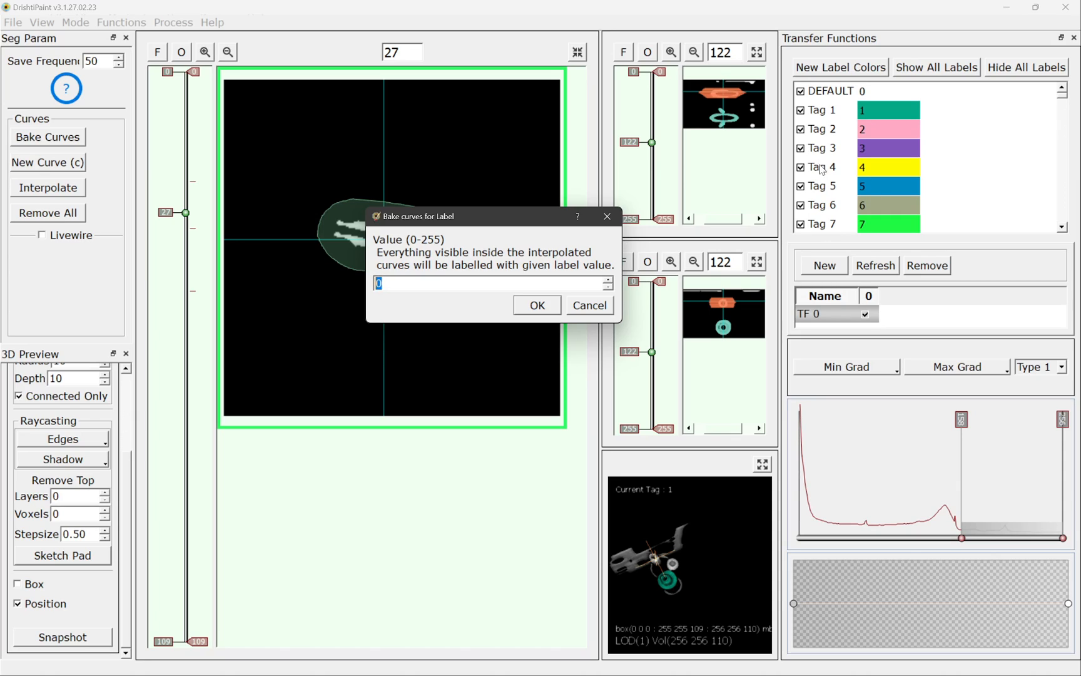
{"action": "left_click", "coordinate": [395, 284]}
{"action": "double_click", "coordinate": [394, 284]}
{"action": "left_click", "coordinate": [542, 306]}
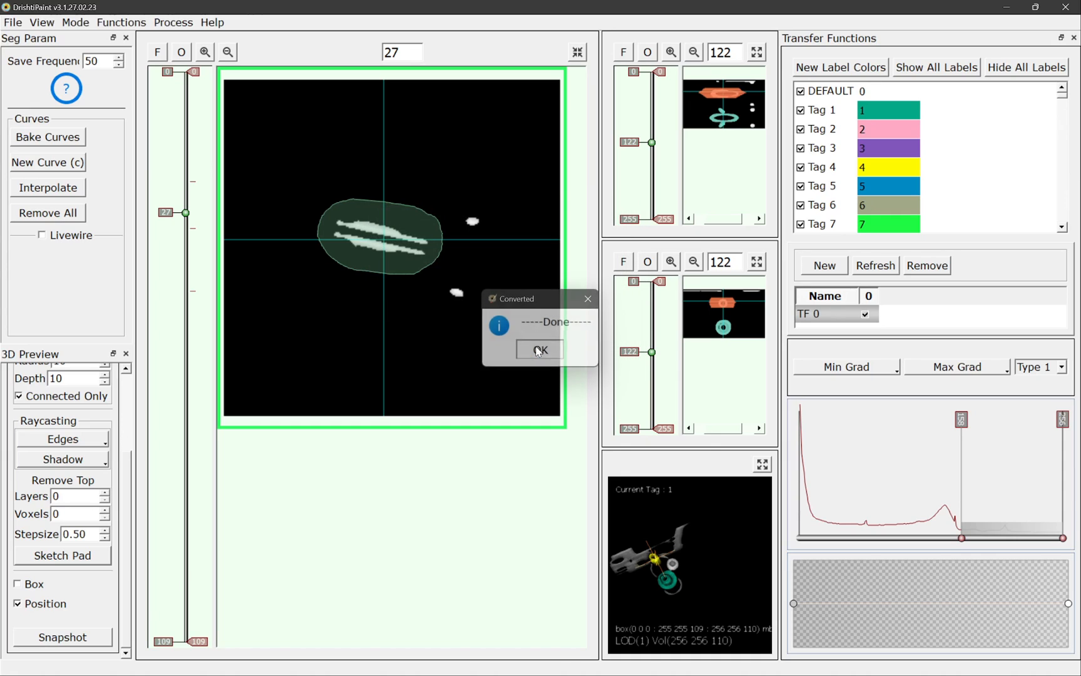
{"action": "left_click", "coordinate": [538, 348]}
Examine the newly labelled part in the maximized 3D preview, then restore the four-view layout and go to slice 24
{"action": "mouse_move", "coordinate": [177, 219]}
{"action": "left_mouse_down"}
{"action": "mouse_move", "coordinate": [180, 202]}
{"action": "mouse_move", "coordinate": [180, 255]}
{"action": "mouse_move", "coordinate": [180, 228]}
{"action": "left_mouse_up"}
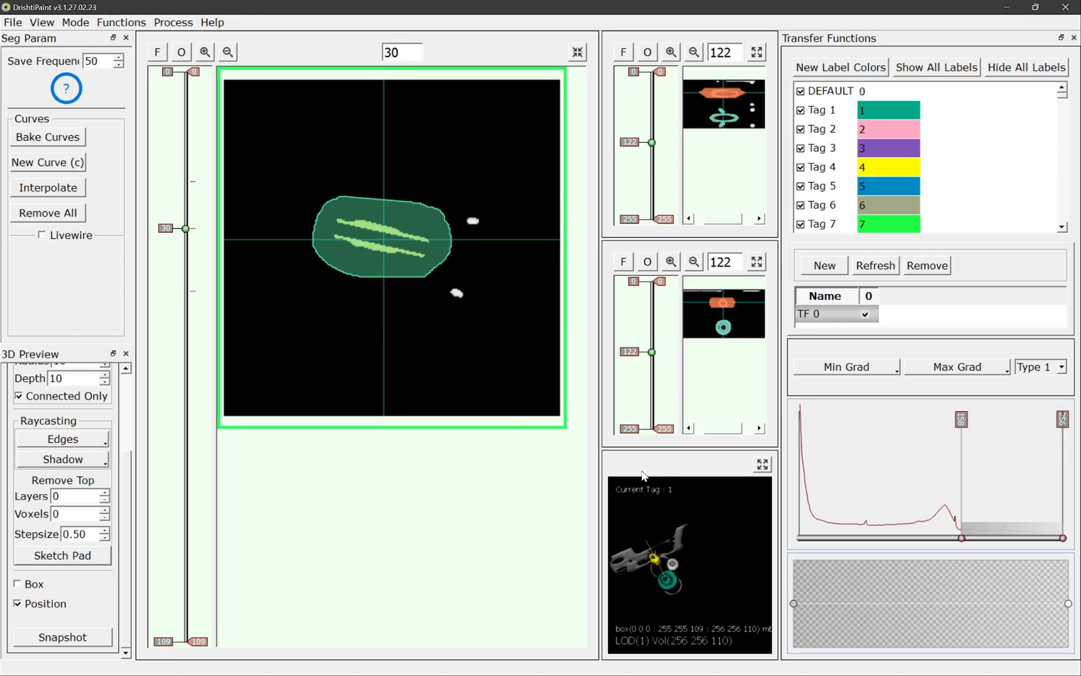
{"action": "left_click", "coordinate": [762, 464]}
{"action": "left_click_drag", "start_coordinate": [388, 414], "coordinate": [325, 388]}
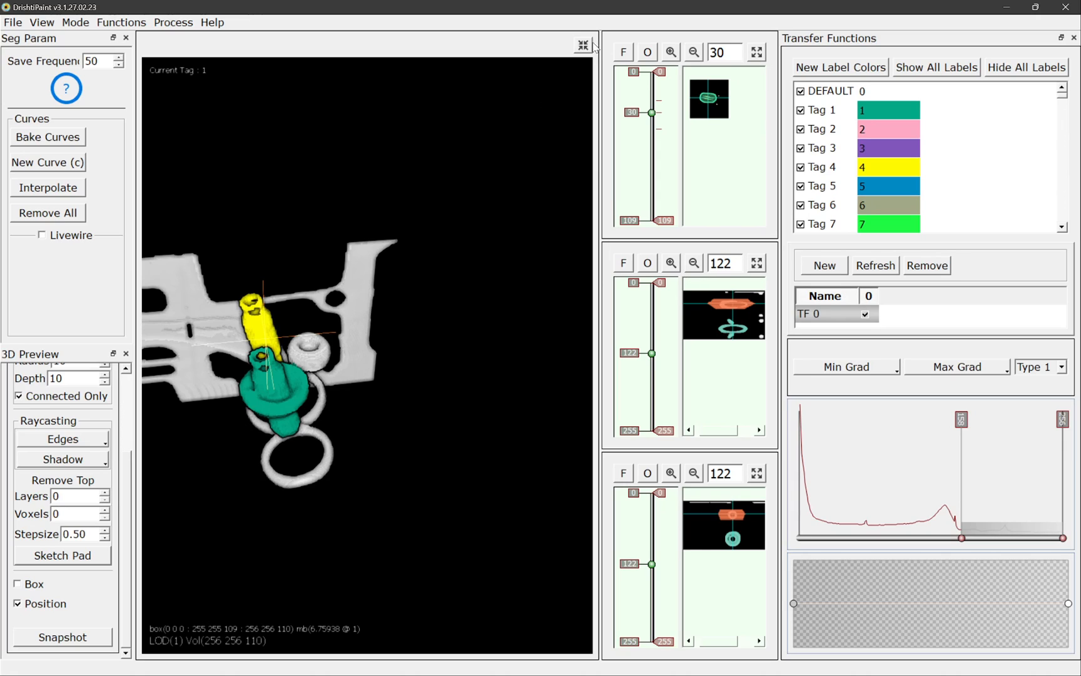
{"action": "scroll", "coordinate": [407, 332], "scroll_direction": "down", "scroll_amount": 4}
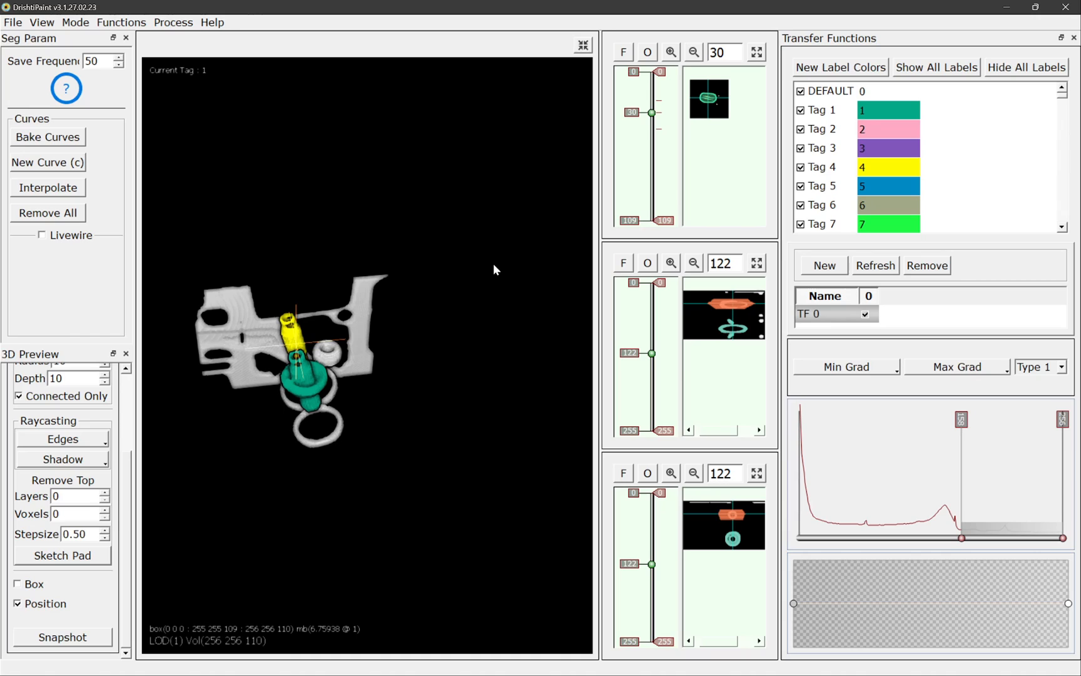
{"action": "left_click", "coordinate": [582, 46]}
{"action": "mouse_move", "coordinate": [171, 147]}
{"action": "left_mouse_down"}
{"action": "mouse_move", "coordinate": [170, 129]}
{"action": "mouse_move", "coordinate": [176, 166]}
{"action": "mouse_move", "coordinate": [180, 121]}
{"action": "mouse_move", "coordinate": [168, 131]}
{"action": "mouse_move", "coordinate": [177, 175]}
{"action": "mouse_move", "coordinate": [185, 141]}
{"action": "left_mouse_up"}
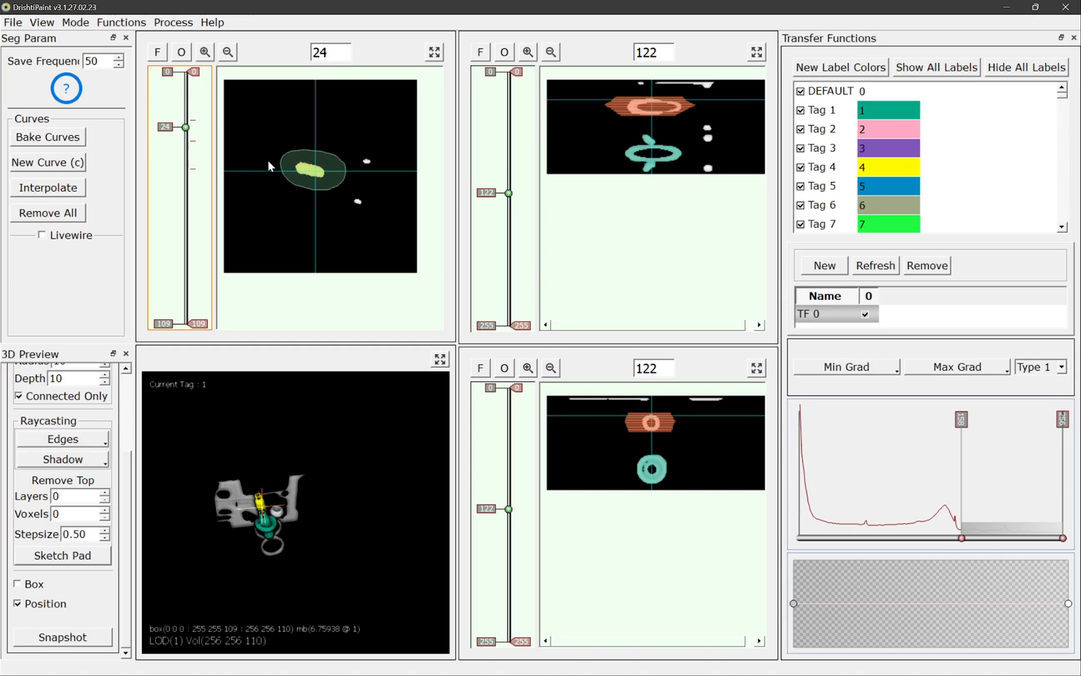
Maximize the two side slice views in turn and examine the labelled part and interpolated curves on slices 116, 106 and 110
{"action": "left_click", "coordinate": [757, 53]}
{"action": "mouse_move", "coordinate": [166, 342]}
{"action": "left_mouse_down"}
{"action": "mouse_move", "coordinate": [169, 301]}
{"action": "mouse_move", "coordinate": [170, 330]}
{"action": "left_mouse_up"}
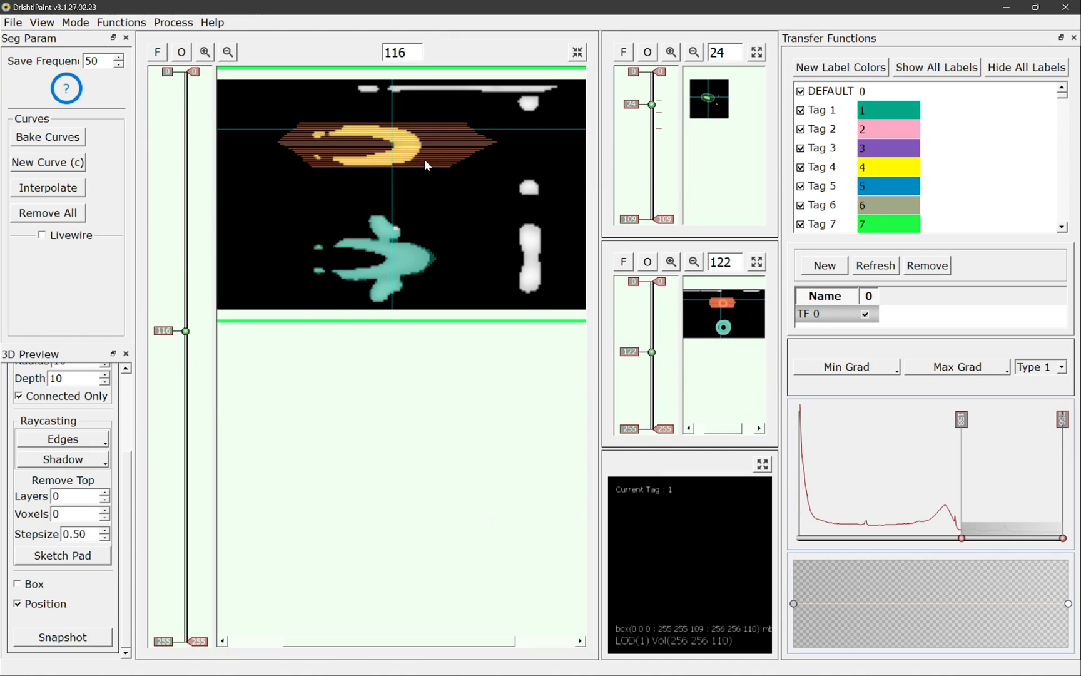
{"action": "left_click", "coordinate": [757, 262]}
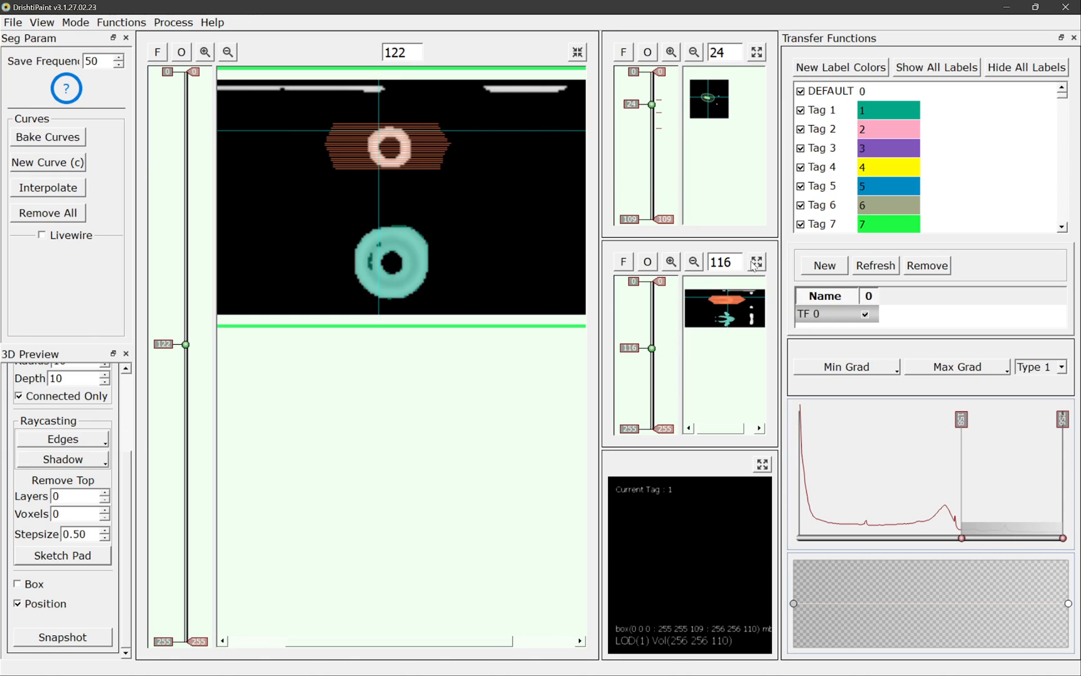
{"action": "left_click_drag", "start_coordinate": [165, 348], "coordinate": [181, 315]}
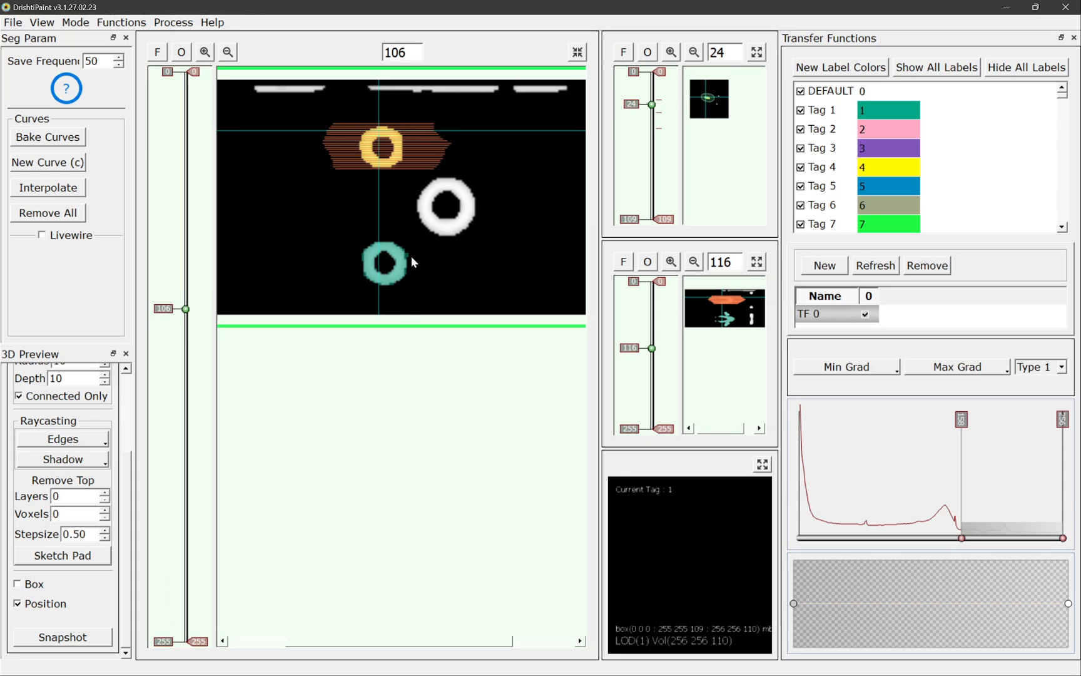
{"action": "mouse_move", "coordinate": [182, 310]}
{"action": "left_mouse_down"}
{"action": "mouse_move", "coordinate": [183, 293]}
{"action": "mouse_move", "coordinate": [184, 340]}
{"action": "mouse_move", "coordinate": [185, 317]}
{"action": "left_mouse_up"}
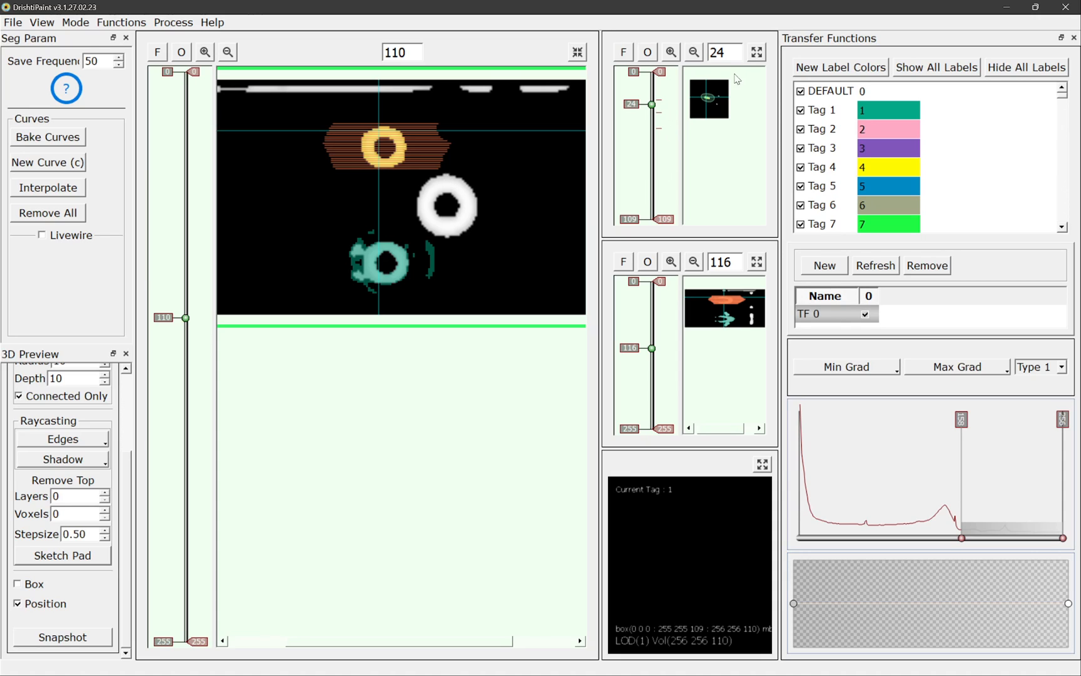
In the maximized Z slice view, delete the drawn curve on slice 30 and remove all remaining Z-curves
{"action": "left_click", "coordinate": [757, 53]}
{"action": "mouse_move", "coordinate": [175, 201]}
{"action": "left_mouse_down"}
{"action": "mouse_move", "coordinate": [176, 224]}
{"action": "mouse_move", "coordinate": [178, 211]}
{"action": "left_mouse_up"}
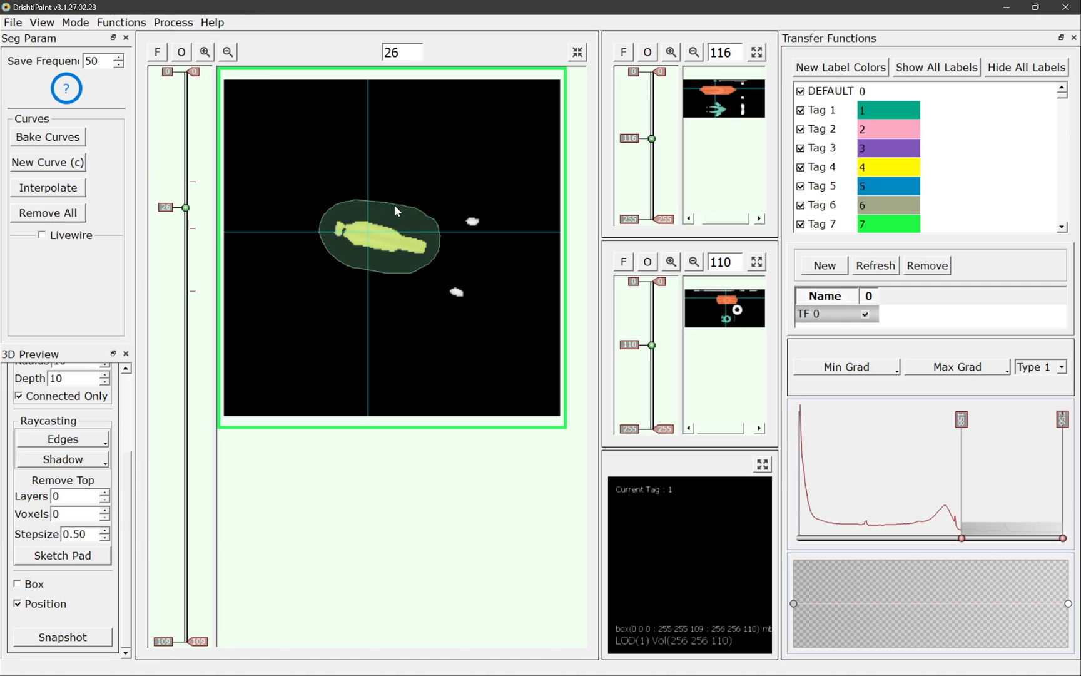
{"action": "key", "text": "Delete"}
{"action": "left_click_drag", "start_coordinate": [167, 205], "coordinate": [172, 229]}
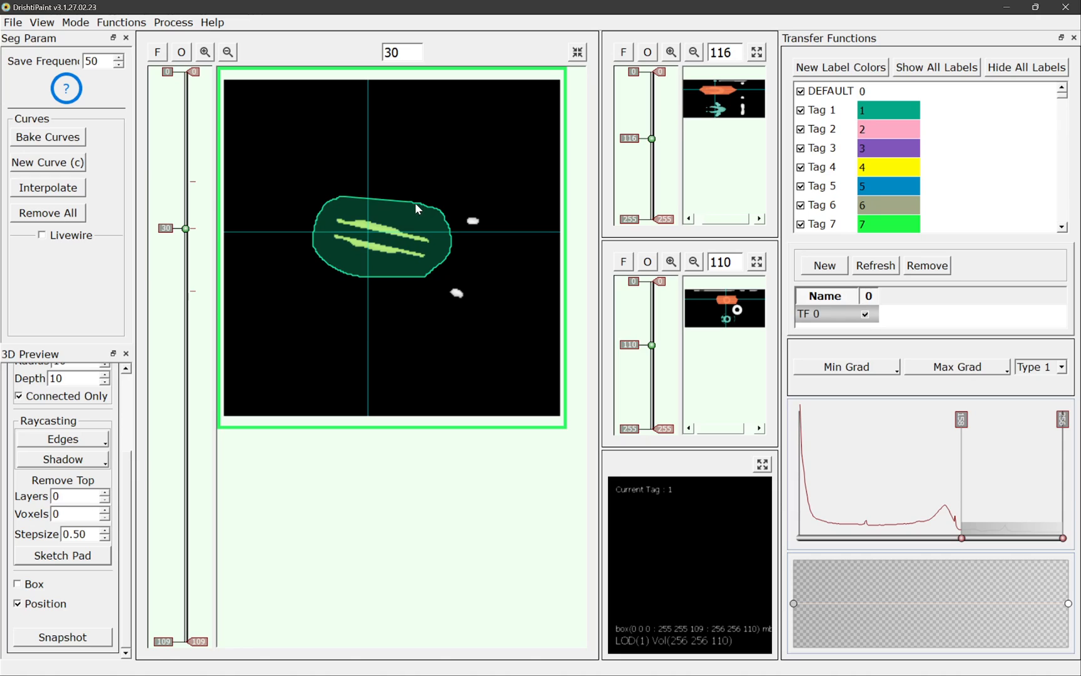
{"action": "key", "text": "Delete"}
{"action": "left_click_drag", "start_coordinate": [185, 228], "coordinate": [186, 182]}
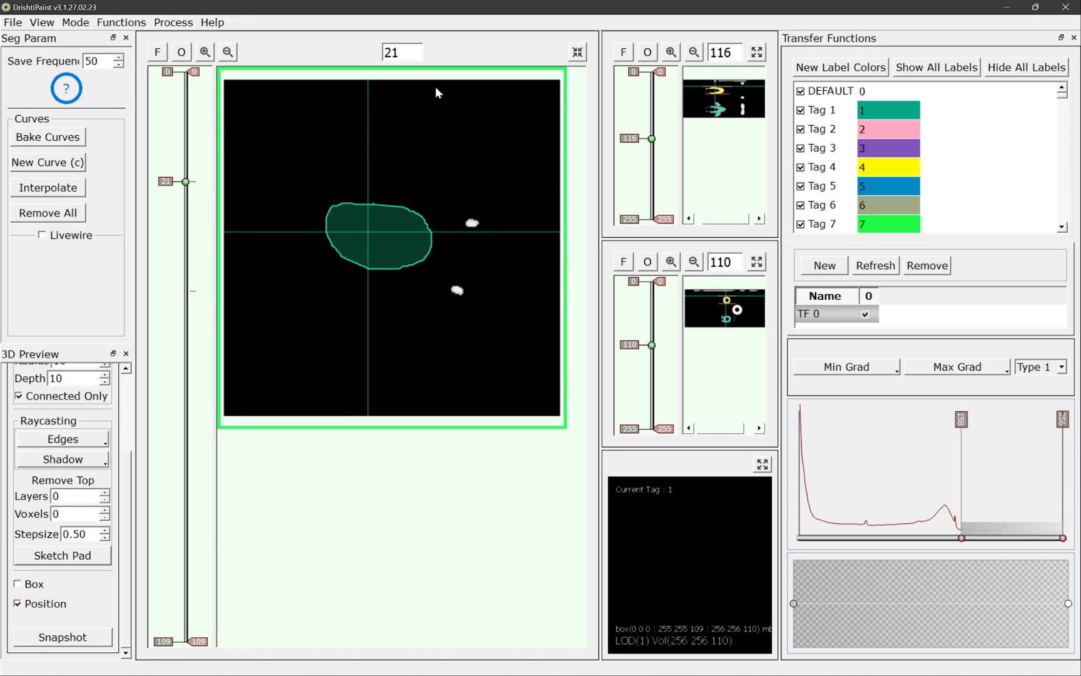
{"action": "left_click", "coordinate": [56, 212]}
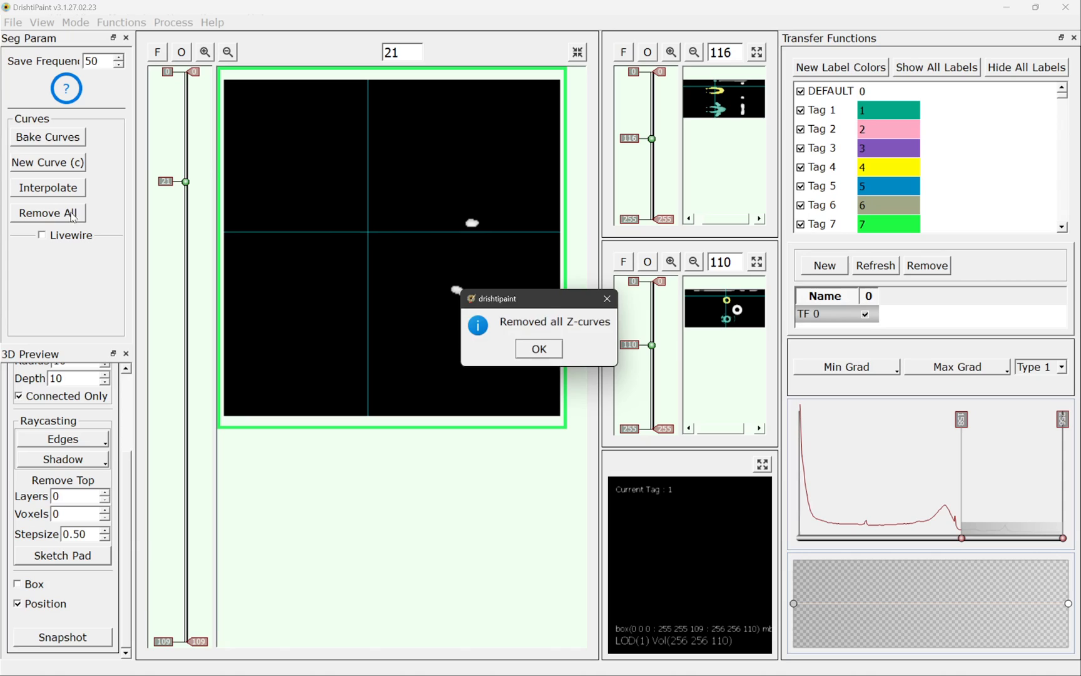
{"action": "left_click", "coordinate": [542, 349]}
Examine the labelled part without curves on Z slice 23 and on slice 115 of the maximized side view
{"action": "mouse_move", "coordinate": [186, 181]}
{"action": "left_mouse_down"}
{"action": "mouse_move", "coordinate": [186, 380]}
{"action": "mouse_move", "coordinate": [186, 191]}
{"action": "left_mouse_up"}
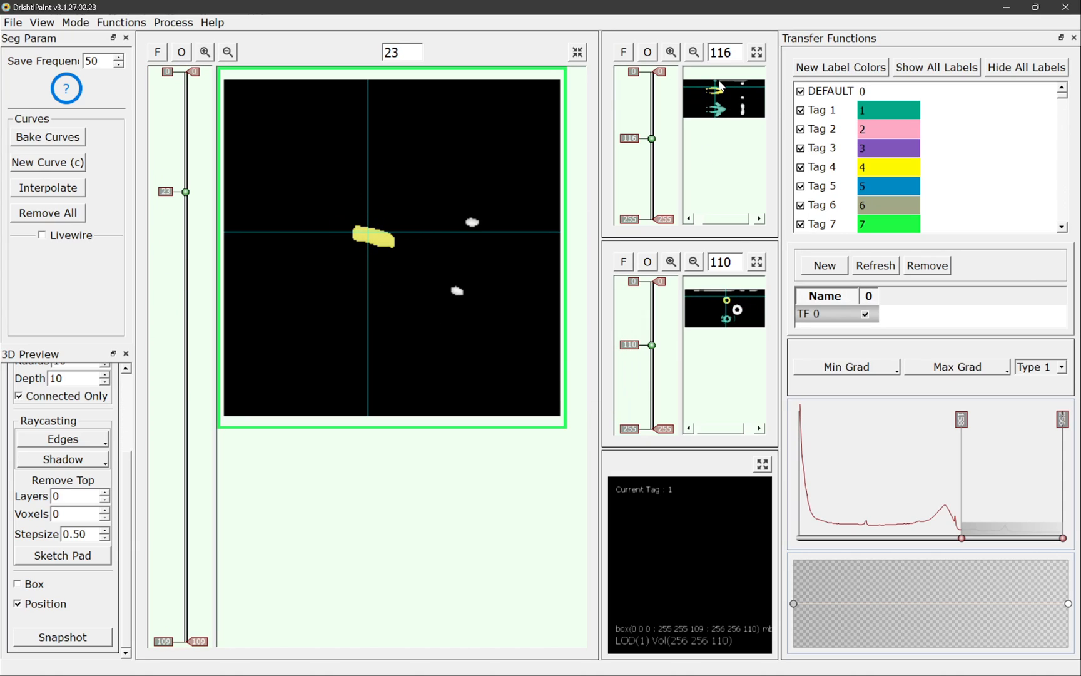
{"action": "left_click", "coordinate": [757, 52]}
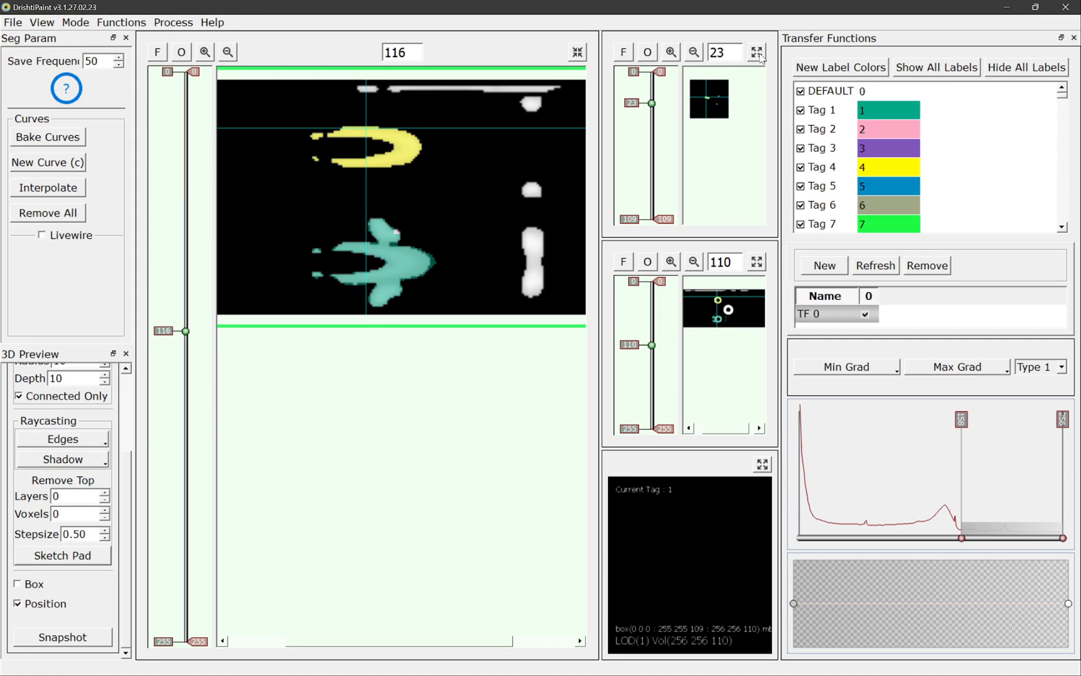
{"action": "mouse_move", "coordinate": [168, 332]}
{"action": "left_mouse_down"}
{"action": "mouse_move", "coordinate": [177, 309]}
{"action": "mouse_move", "coordinate": [178, 335]}
{"action": "left_mouse_up"}
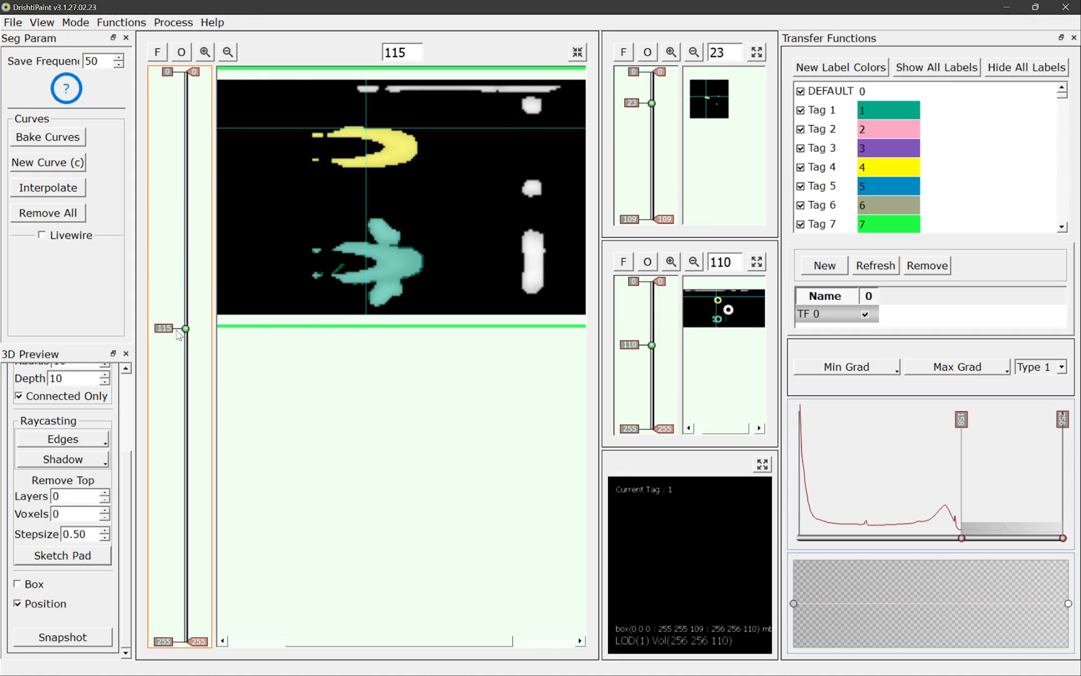
Maximize the slice 110 view, fit its image, and draw a closed curve around the white ring
{"action": "left_click", "coordinate": [757, 262]}
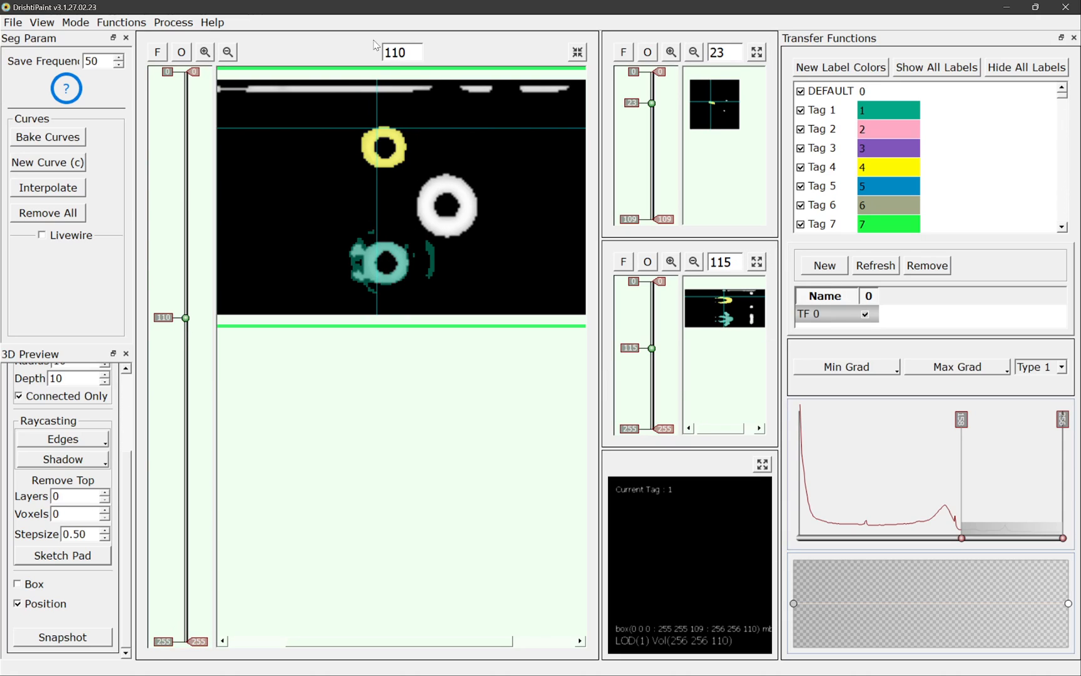
{"action": "left_click", "coordinate": [158, 55]}
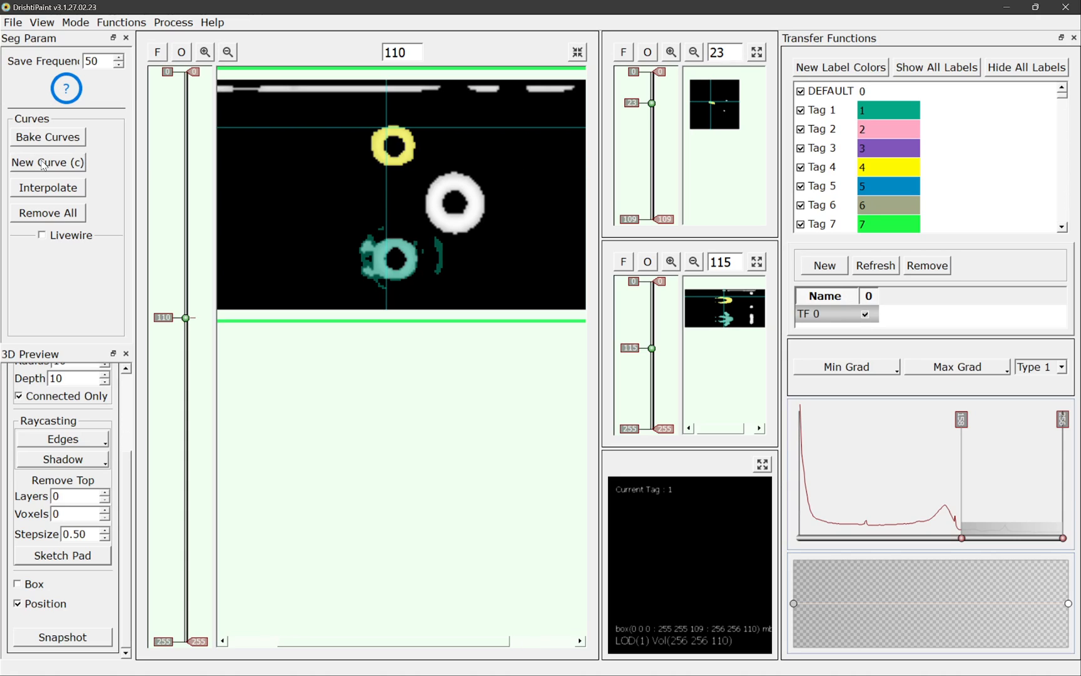
{"action": "mouse_move", "coordinate": [415, 193]}
{"action": "left_mouse_down"}
{"action": "mouse_move", "coordinate": [441, 244]}
{"action": "mouse_move", "coordinate": [498, 217]}
{"action": "left_mouse_up"}
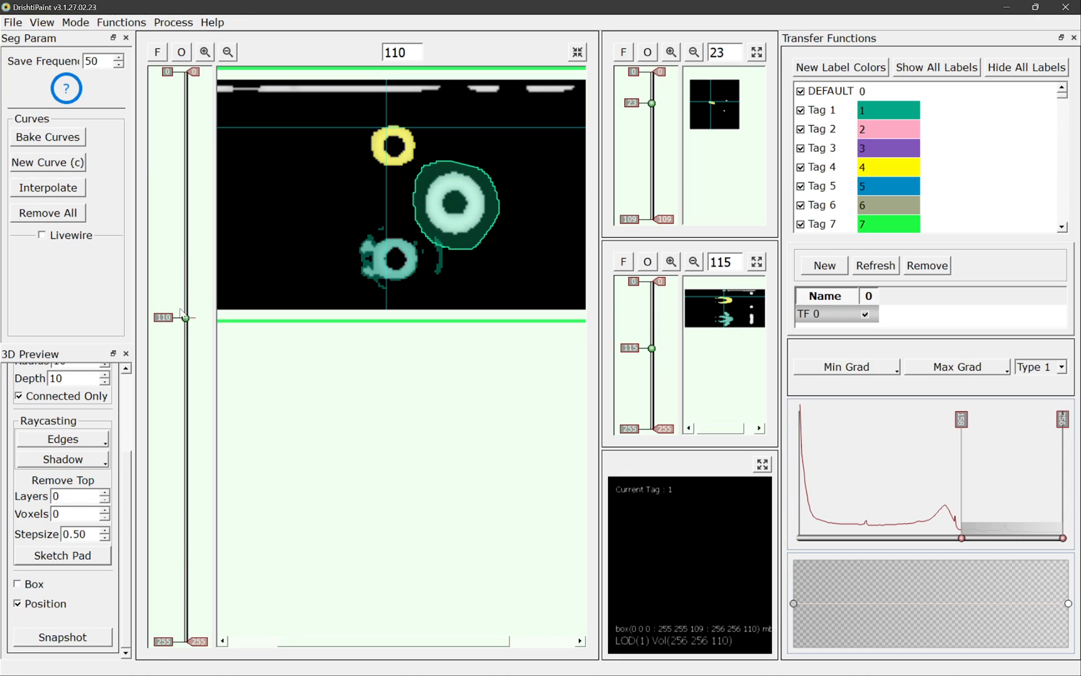
Copy the curve around the white ring on slice 110 and paste it onto slice 101
{"action": "scroll", "coordinate": [170, 319], "scroll_direction": "up", "scroll_amount": 10}
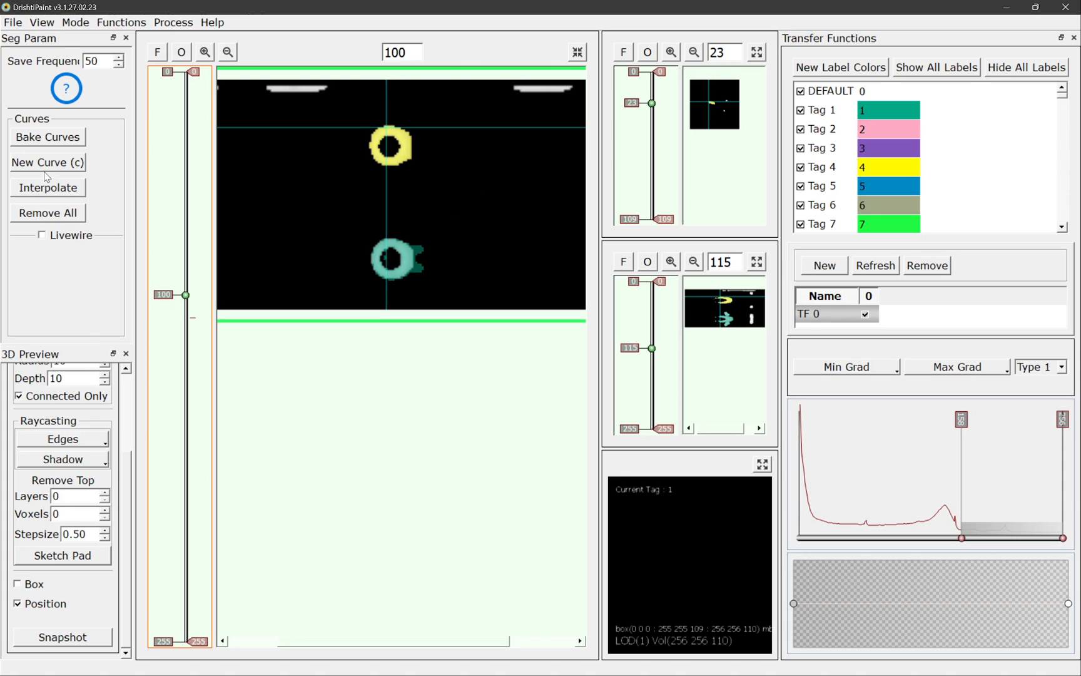
{"action": "scroll", "coordinate": [171, 301], "scroll_direction": "down", "scroll_amount": 11}
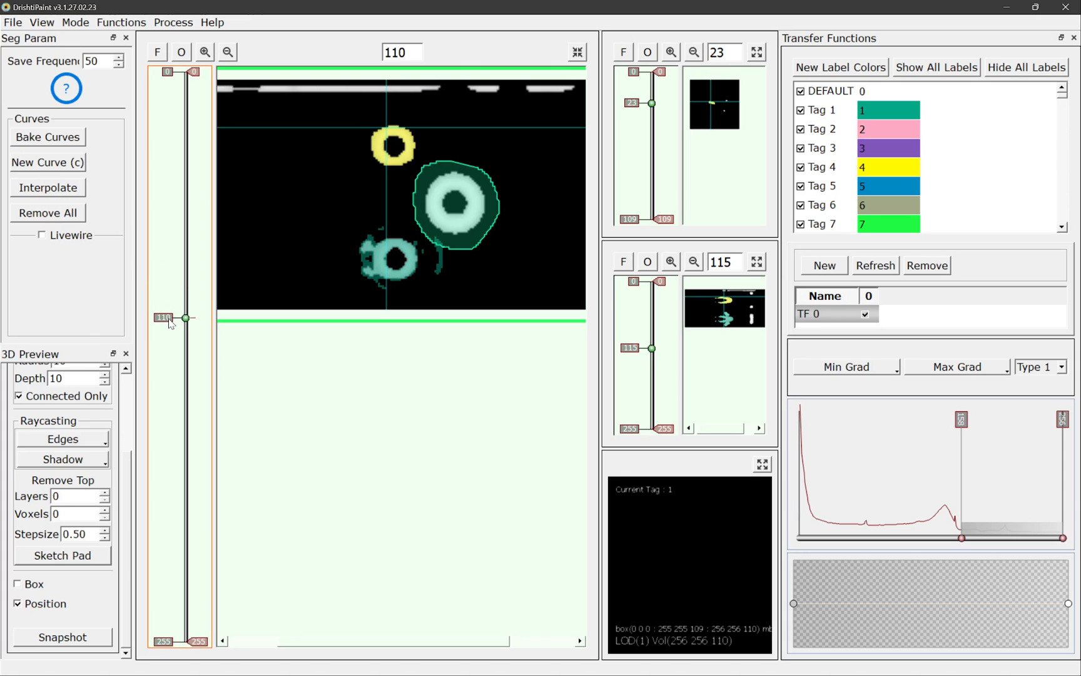
{"action": "scroll", "coordinate": [180, 320], "scroll_direction": "up", "scroll_amount": 1}
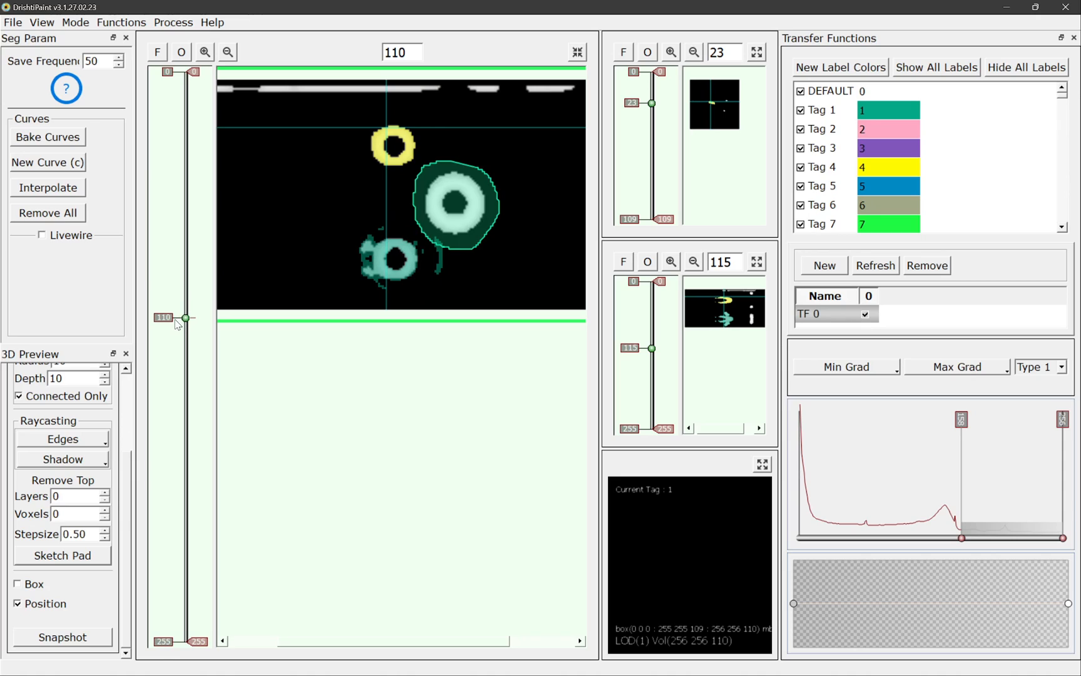
{"action": "left_click", "coordinate": [474, 246]}
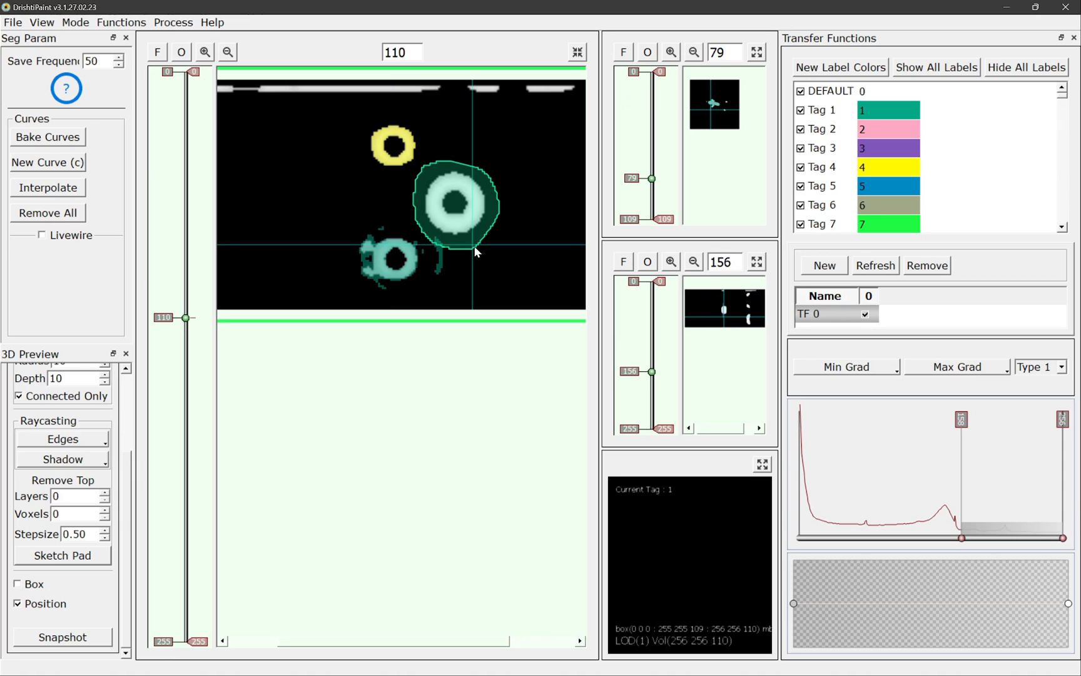
{"action": "key", "text": "ctrl+c"}
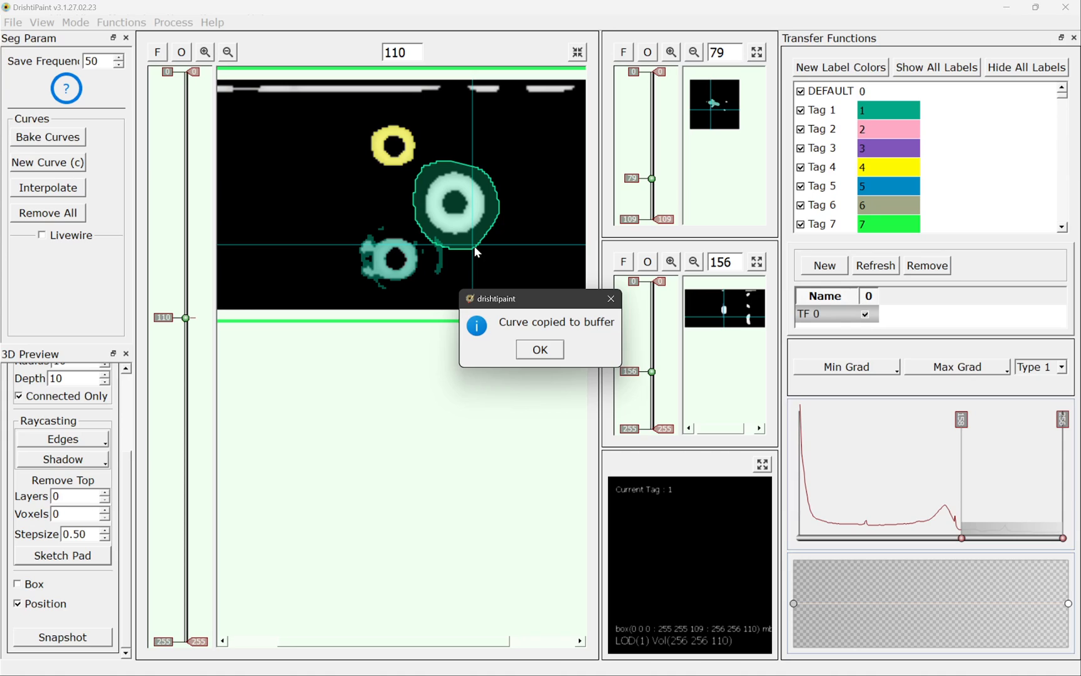
{"action": "key", "text": "Return"}
{"action": "left_click_drag", "start_coordinate": [165, 317], "coordinate": [163, 298]}
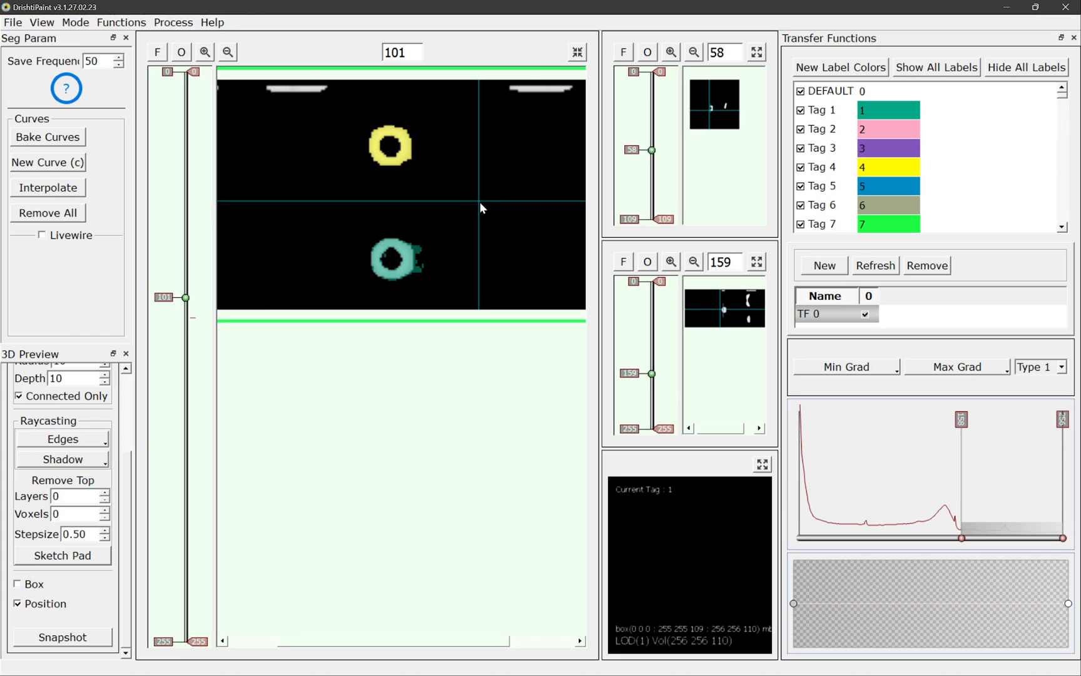
{"action": "key", "text": "ctrl+v"}
Paste the copied curve onto slice 119 and shift it rightward, away from the green tagged part
{"action": "left_click_drag", "start_coordinate": [166, 299], "coordinate": [173, 343]}
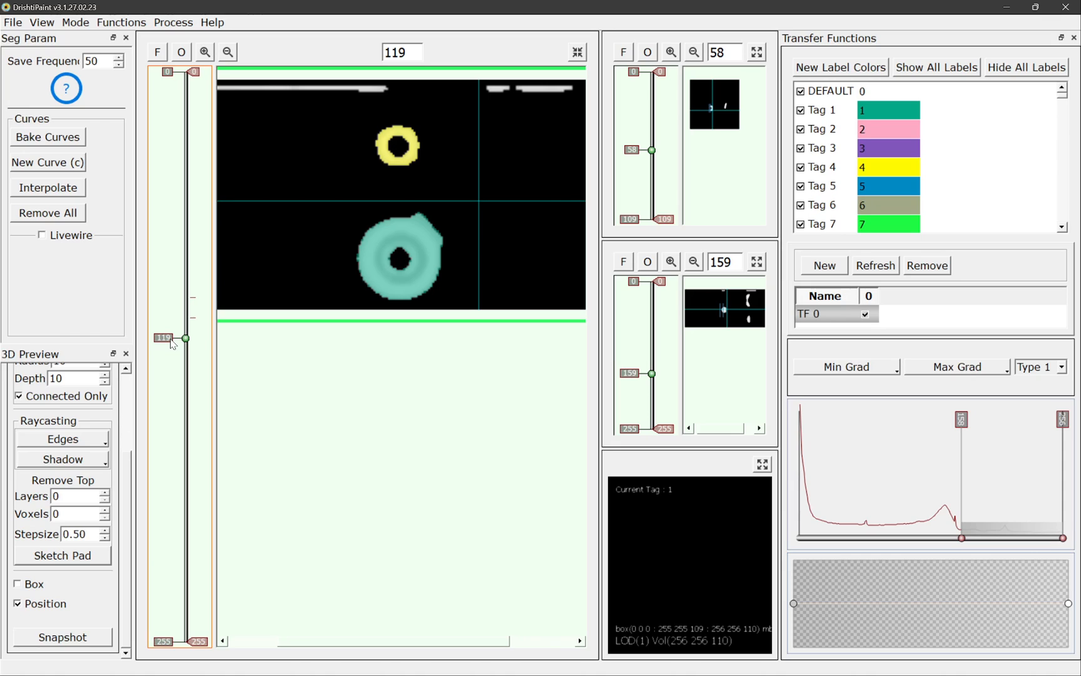
{"action": "key", "text": "ctrl+c"}
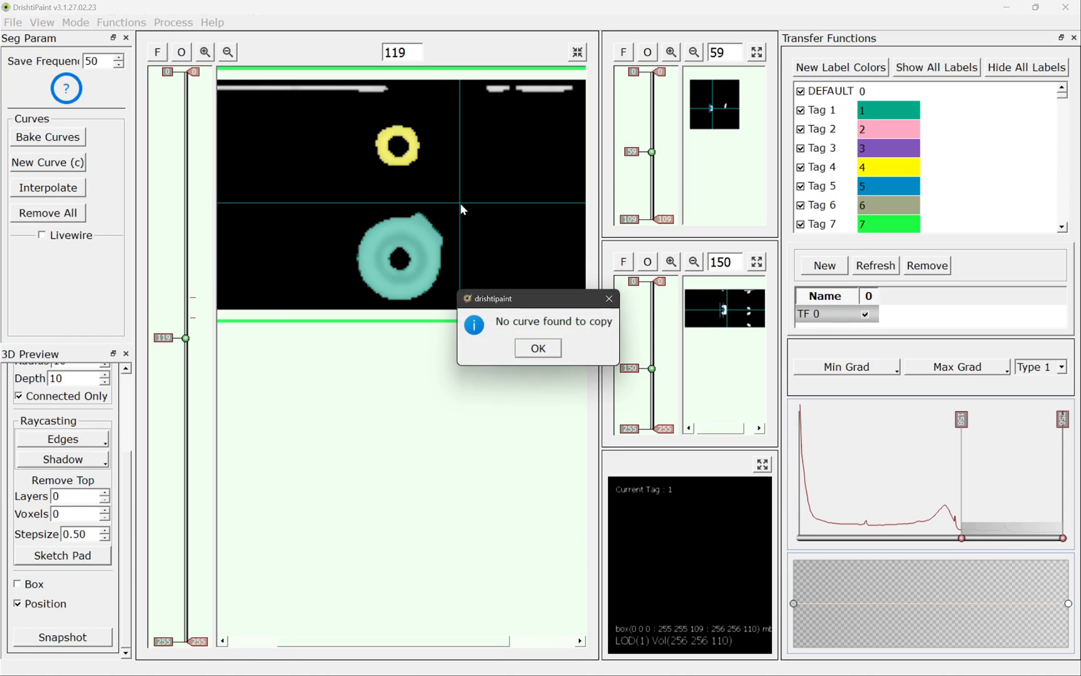
{"action": "left_click", "coordinate": [549, 343]}
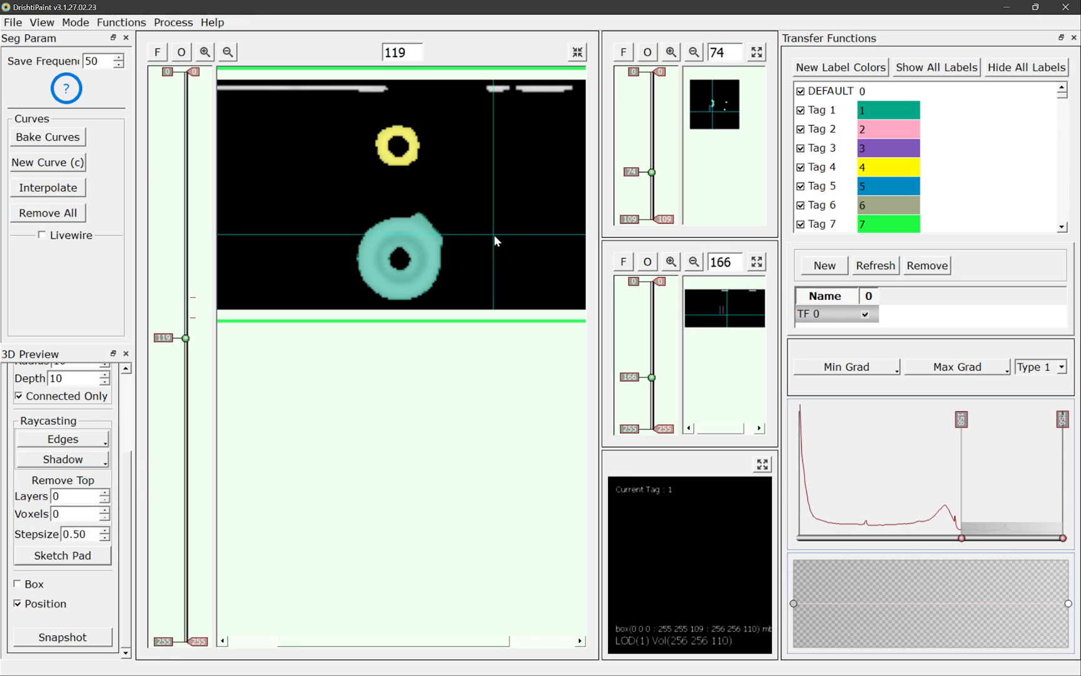
{"action": "key", "text": "ctrl+v"}
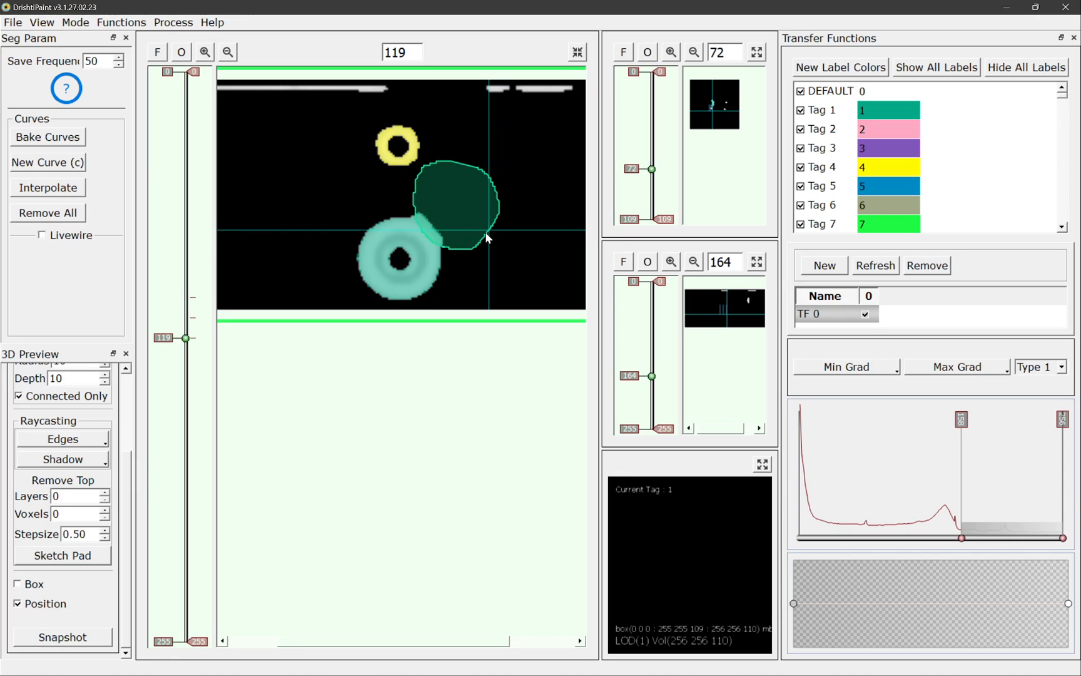
{"action": "left_click_drag", "start_coordinate": [486, 233], "coordinate": [503, 233]}
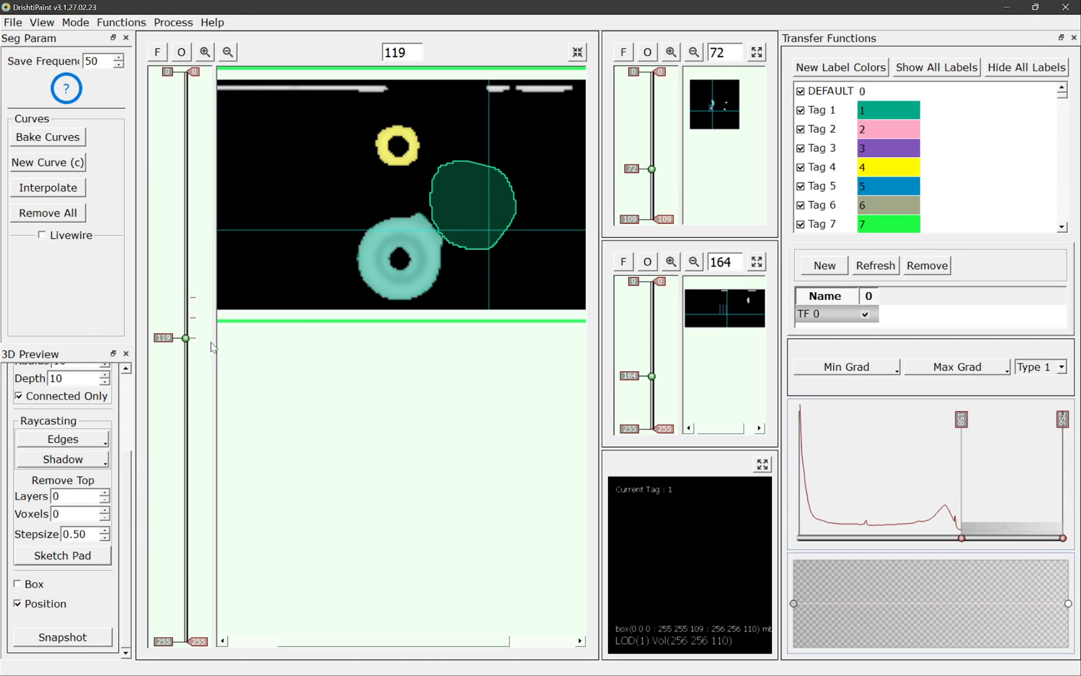
Interpolate the curve around the ring between slices 101, 110 and 119
{"action": "mouse_move", "coordinate": [164, 338]}
{"action": "left_mouse_down"}
{"action": "mouse_move", "coordinate": [160, 305]}
{"action": "mouse_move", "coordinate": [154, 319]}
{"action": "left_mouse_up"}
{"action": "left_click", "coordinate": [48, 188]}
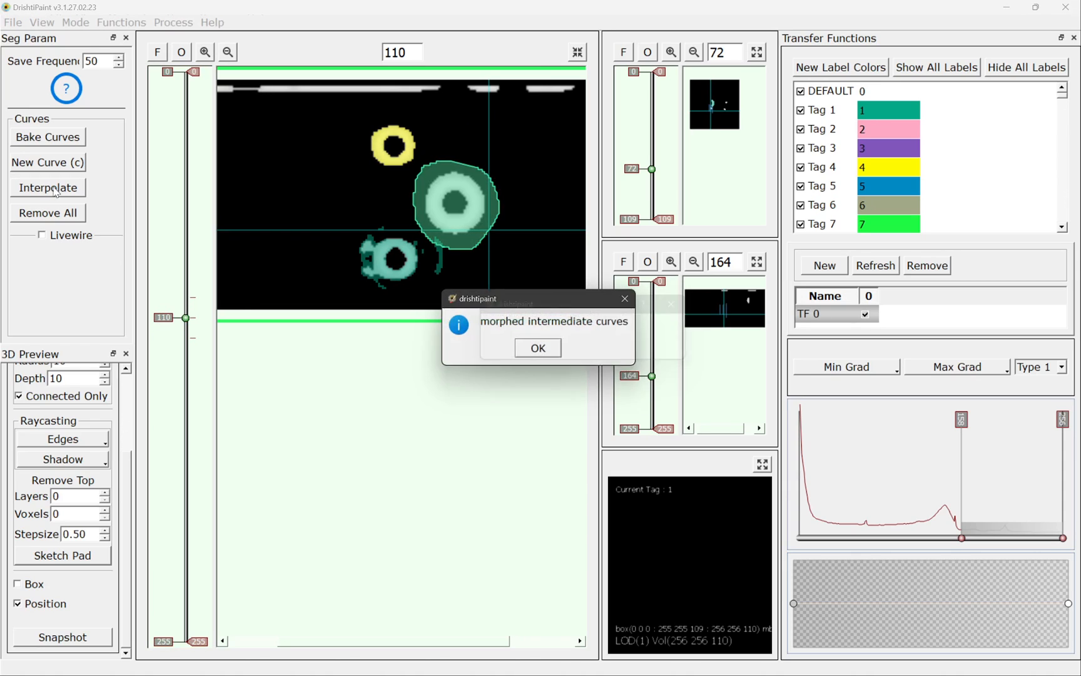
{"action": "left_click", "coordinate": [539, 348]}
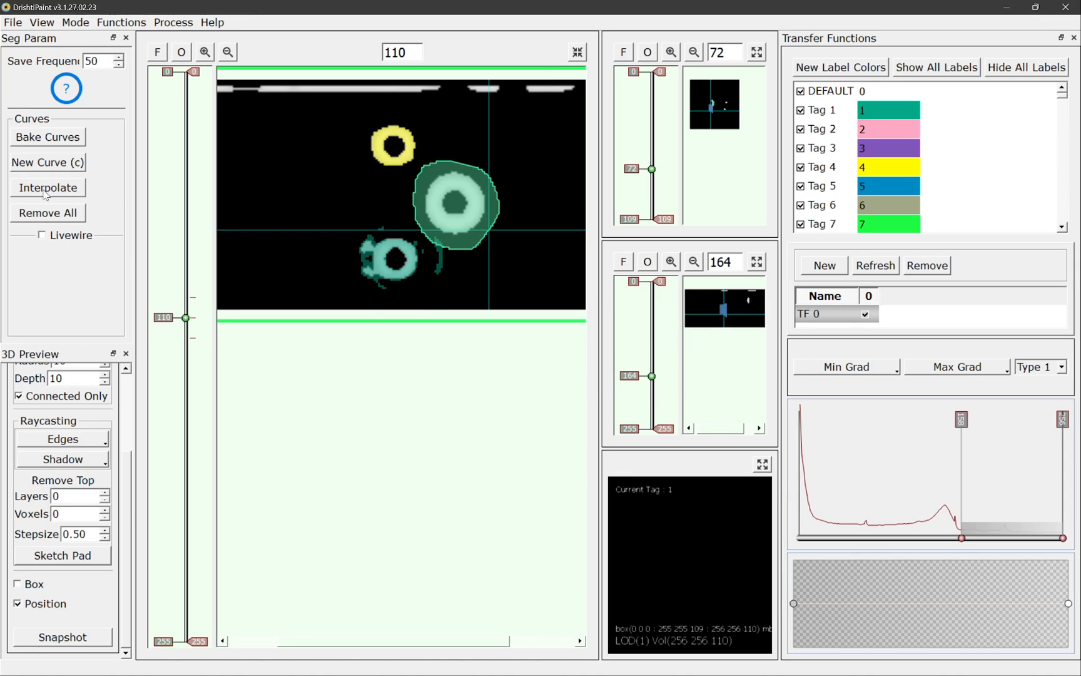
Review the interpolated curves between slices 119 and 104, and delete them from slice 104
{"action": "mouse_move", "coordinate": [168, 322]}
{"action": "left_mouse_down"}
{"action": "mouse_move", "coordinate": [168, 312]}
{"action": "mouse_move", "coordinate": [170, 346]}
{"action": "mouse_move", "coordinate": [165, 302]}
{"action": "mouse_move", "coordinate": [174, 338]}
{"action": "mouse_move", "coordinate": [171, 309]}
{"action": "mouse_move", "coordinate": [173, 333]}
{"action": "mouse_move", "coordinate": [177, 317]}
{"action": "mouse_move", "coordinate": [188, 334]}
{"action": "mouse_move", "coordinate": [172, 338]}
{"action": "left_mouse_up"}
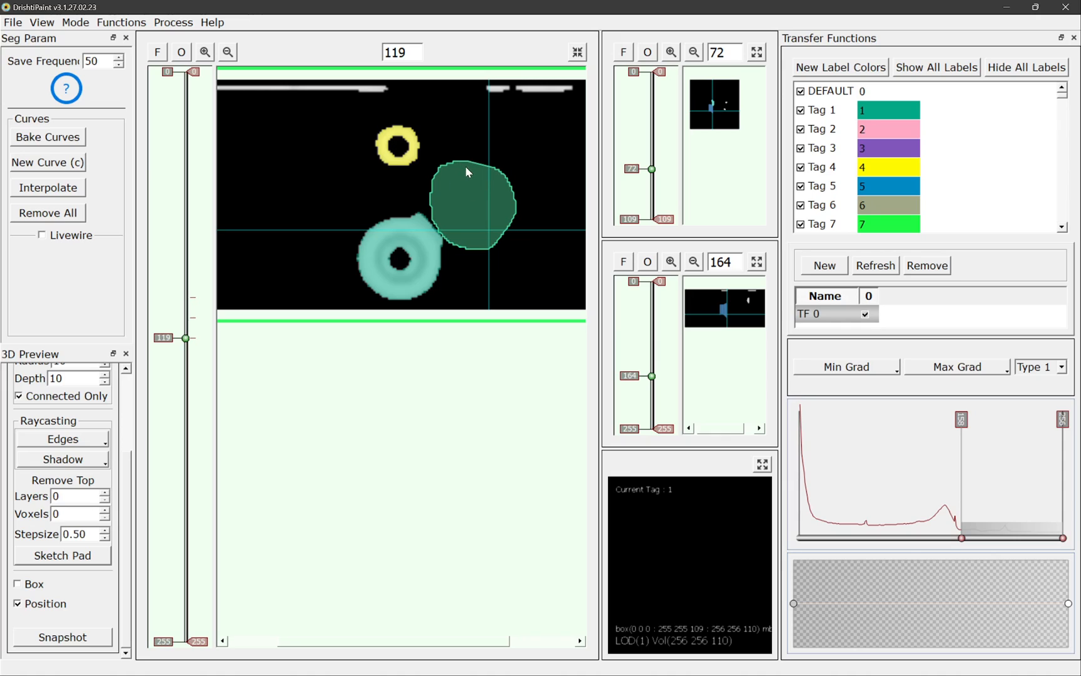
{"action": "scroll", "coordinate": [372, 249], "scroll_direction": "down", "scroll_amount": 15}
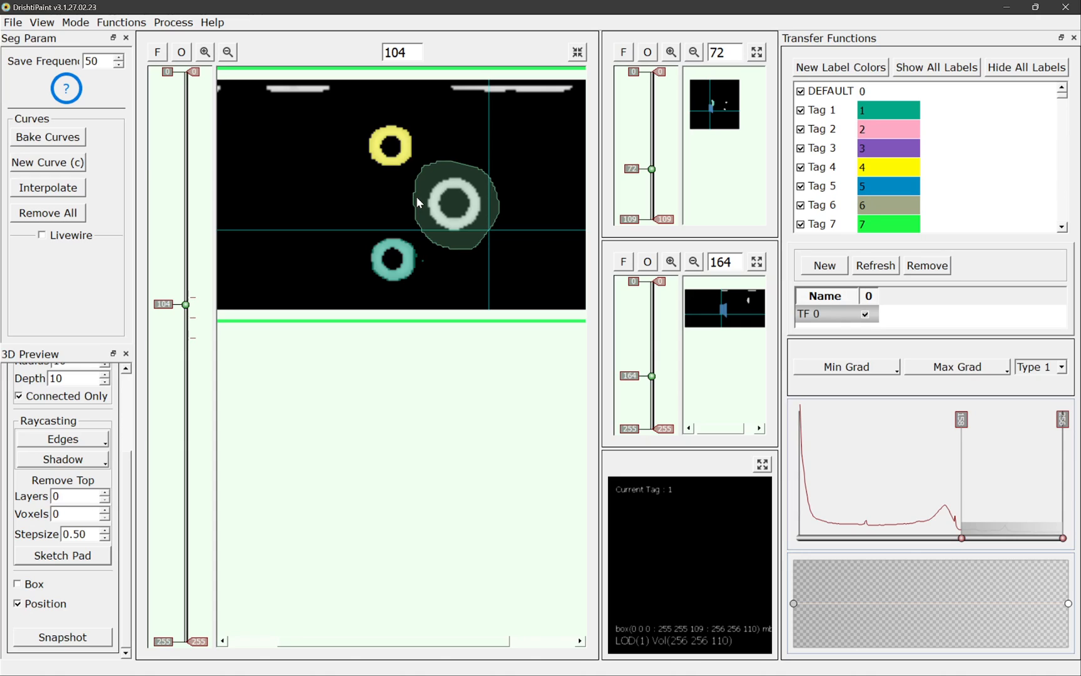
{"action": "key", "text": "Delete"}
Erode the curve on slice 119 to roughly three quarters of its width
{"action": "left_click_drag", "start_coordinate": [163, 306], "coordinate": [164, 341]}
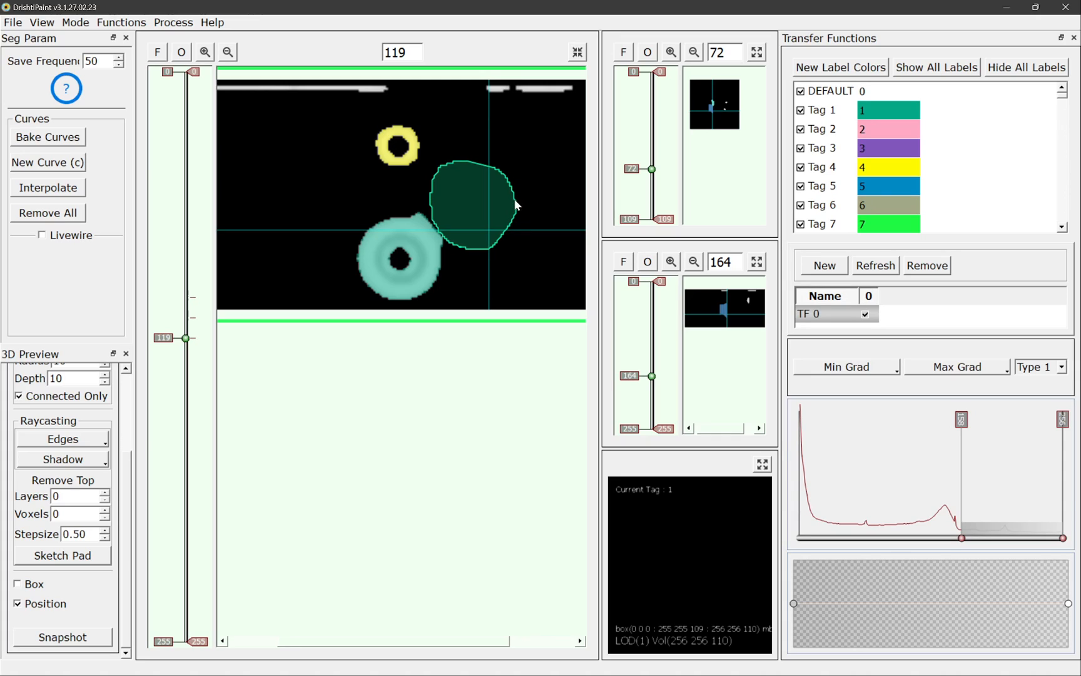
{"action": "key", "text": "e"}
{"action": "key", "text": "e"}
{"action": "key", "text": "e"}
{"action": "key", "text": "e"}
{"action": "key", "text": "e"}
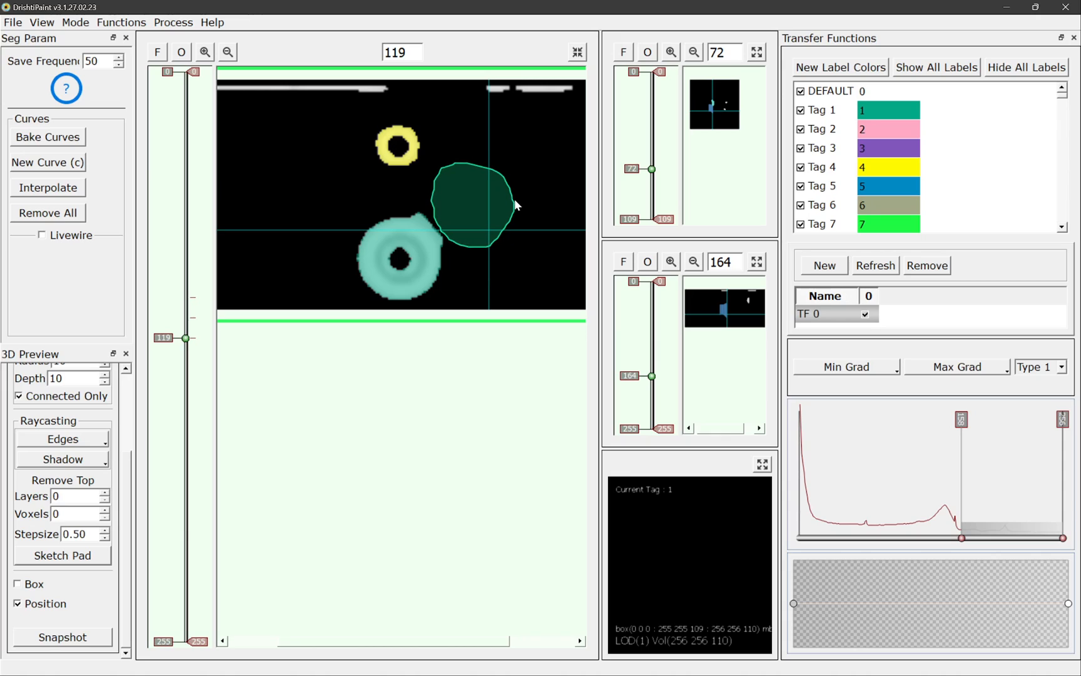
{"action": "key", "text": "e"}
{"action": "key", "text": "e"}
{"action": "key", "text": "e"}
{"action": "key", "text": "e"}
{"action": "key", "text": "e"}
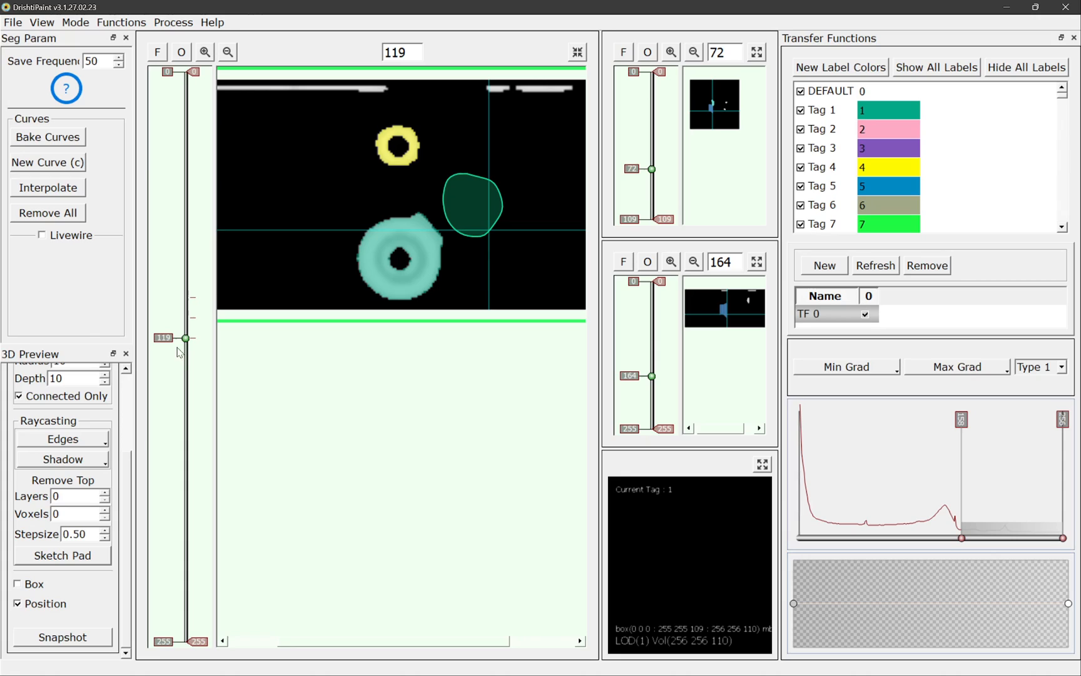
Shift the shrunken curve on slice 119 slightly leftward, beside the green tagged part, and interpolate the curves again
{"action": "mouse_move", "coordinate": [157, 338]}
{"action": "left_mouse_down"}
{"action": "mouse_move", "coordinate": [162, 324]}
{"action": "mouse_move", "coordinate": [164, 337]}
{"action": "left_mouse_up"}
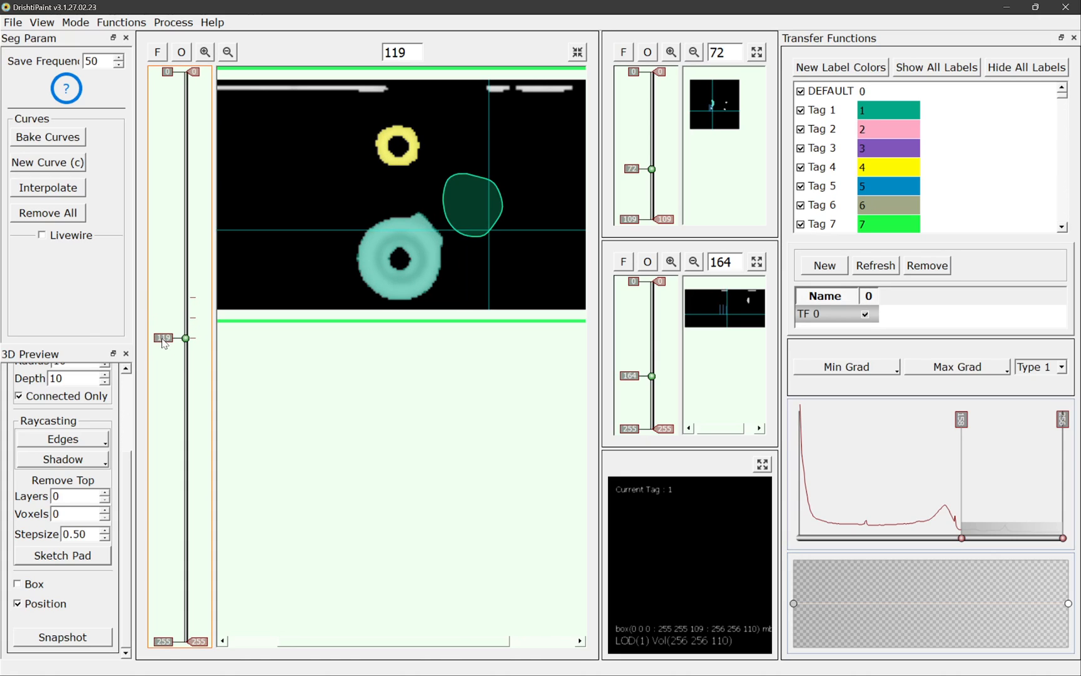
{"action": "left_click_drag", "start_coordinate": [489, 229], "coordinate": [480, 229]}
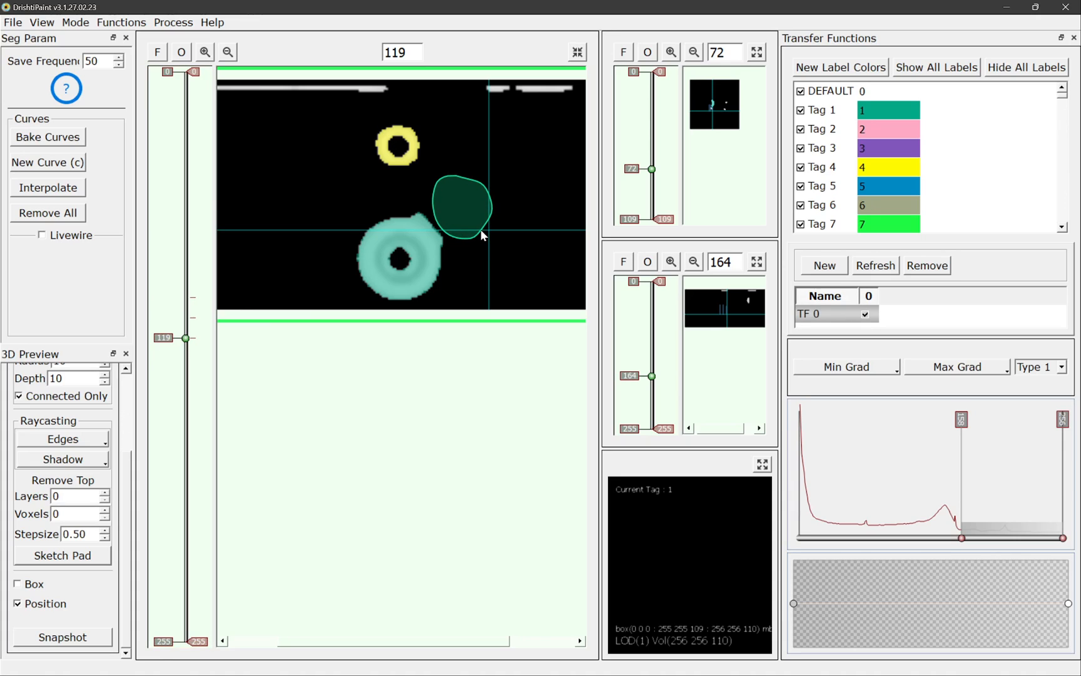
{"action": "left_click", "coordinate": [45, 194]}
{"action": "left_click", "coordinate": [541, 350]}
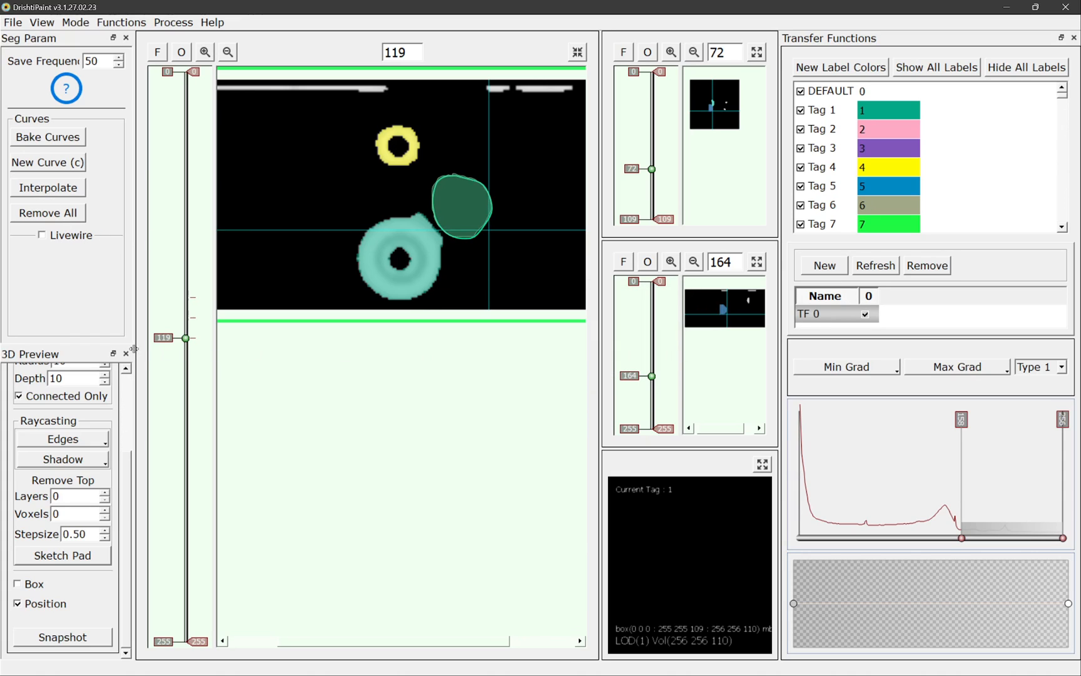
Erode the curve on slice 110 so it fits more closely around the ring
{"action": "left_click_drag", "start_coordinate": [162, 344], "coordinate": [163, 321]}
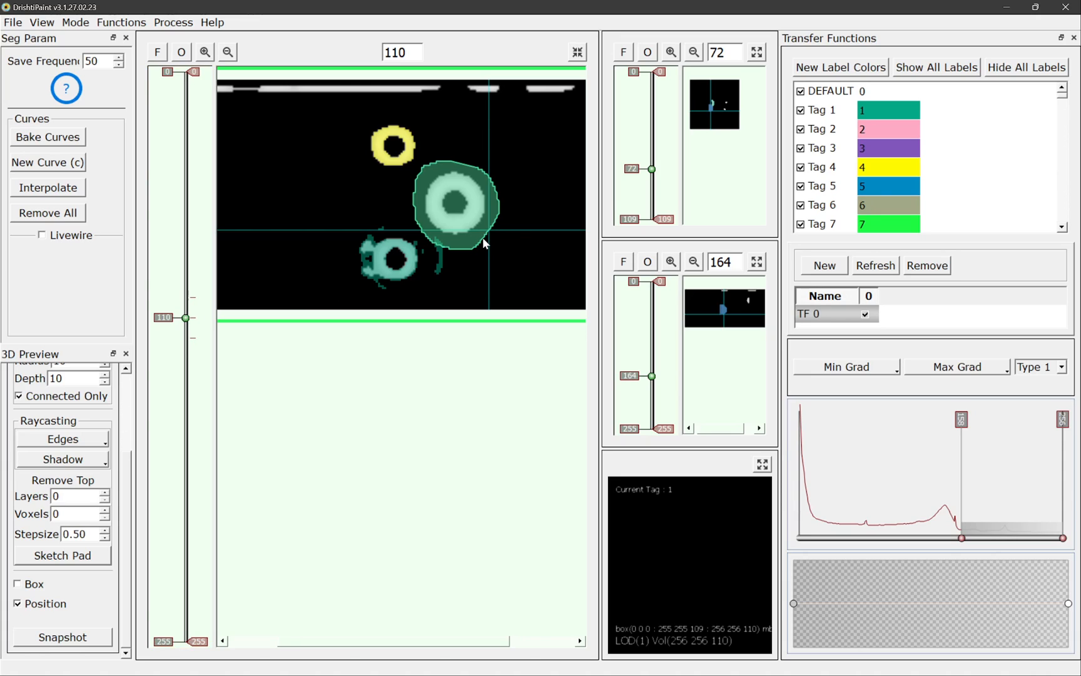
{"action": "key", "text": "e"}
{"action": "key", "text": "e"}
{"action": "key", "text": "e"}
{"action": "key", "text": "e"}
{"action": "key", "text": "e"}
{"action": "key", "text": "e"}
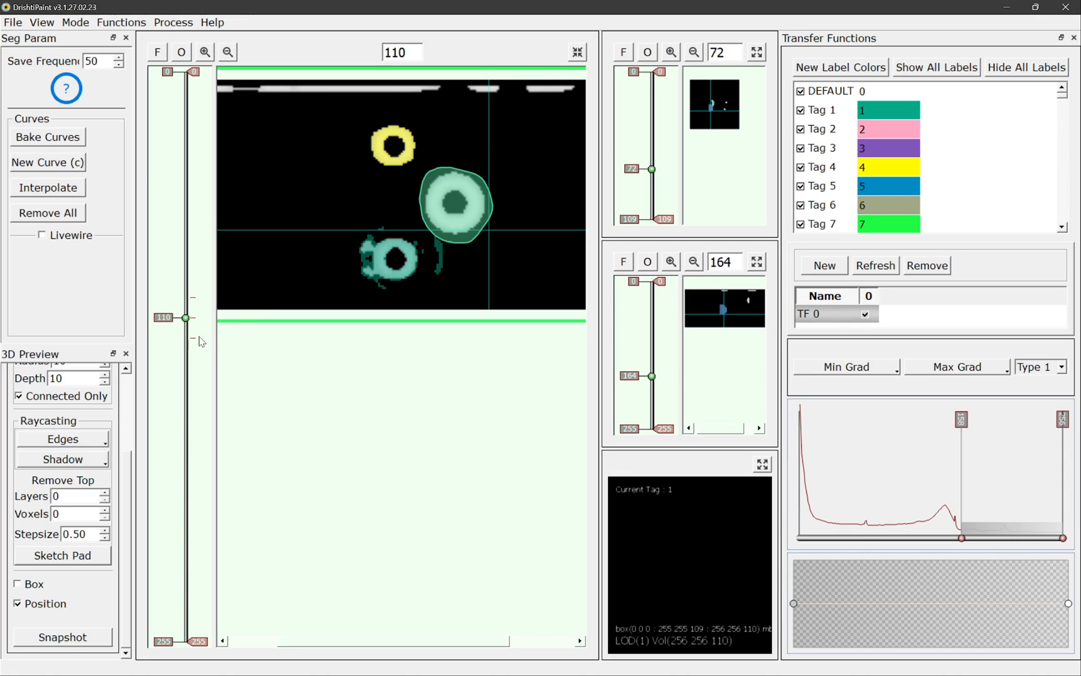
Delete the outdated interpolated curves on slice 103 and interpolate the edited curves again, checking slice 106
{"action": "left_click_drag", "start_coordinate": [171, 324], "coordinate": [181, 304]}
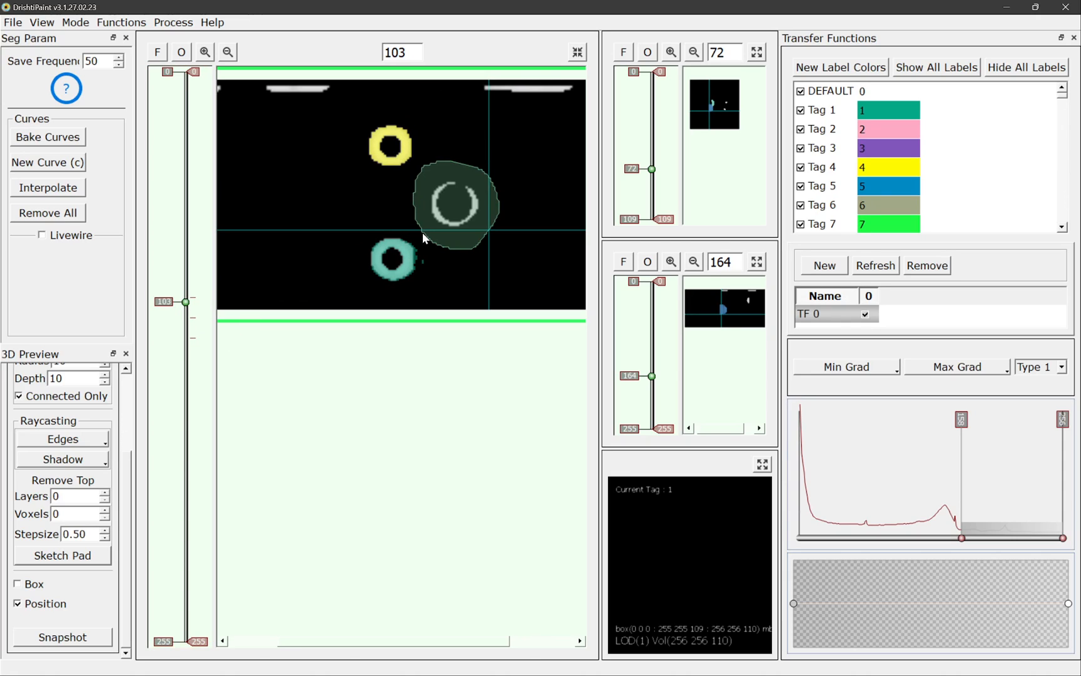
{"action": "key", "text": "Delete"}
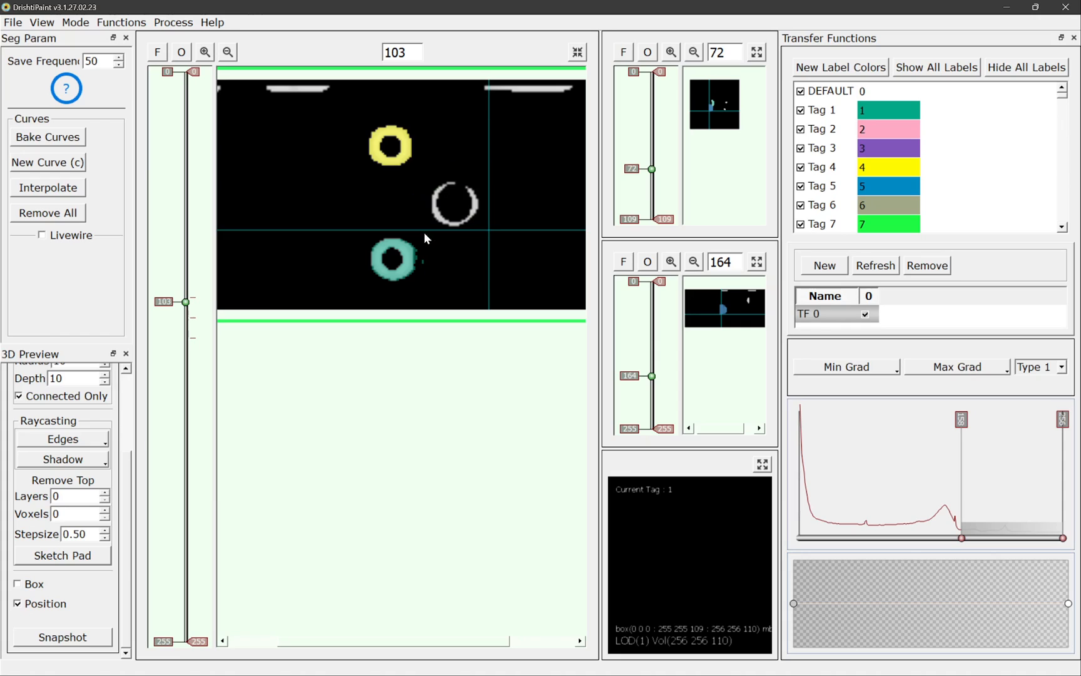
{"action": "left_click", "coordinate": [49, 188]}
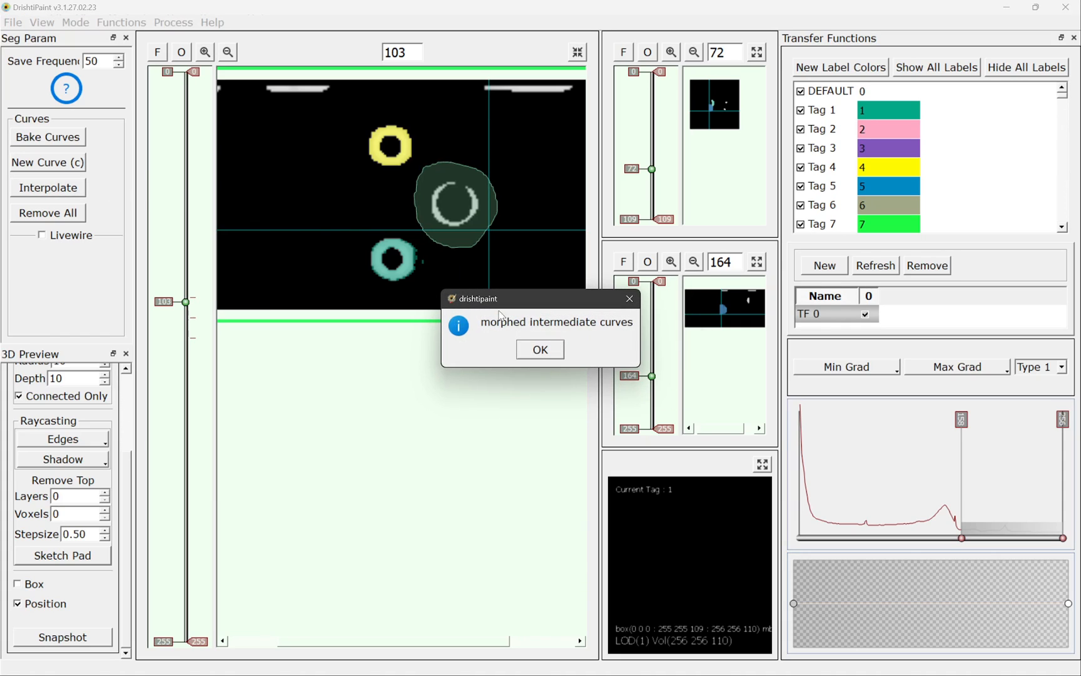
{"action": "left_click", "coordinate": [533, 347]}
{"action": "mouse_move", "coordinate": [165, 300]}
{"action": "left_mouse_down"}
{"action": "mouse_move", "coordinate": [165, 342]}
{"action": "mouse_move", "coordinate": [164, 314]}
{"action": "left_mouse_up"}
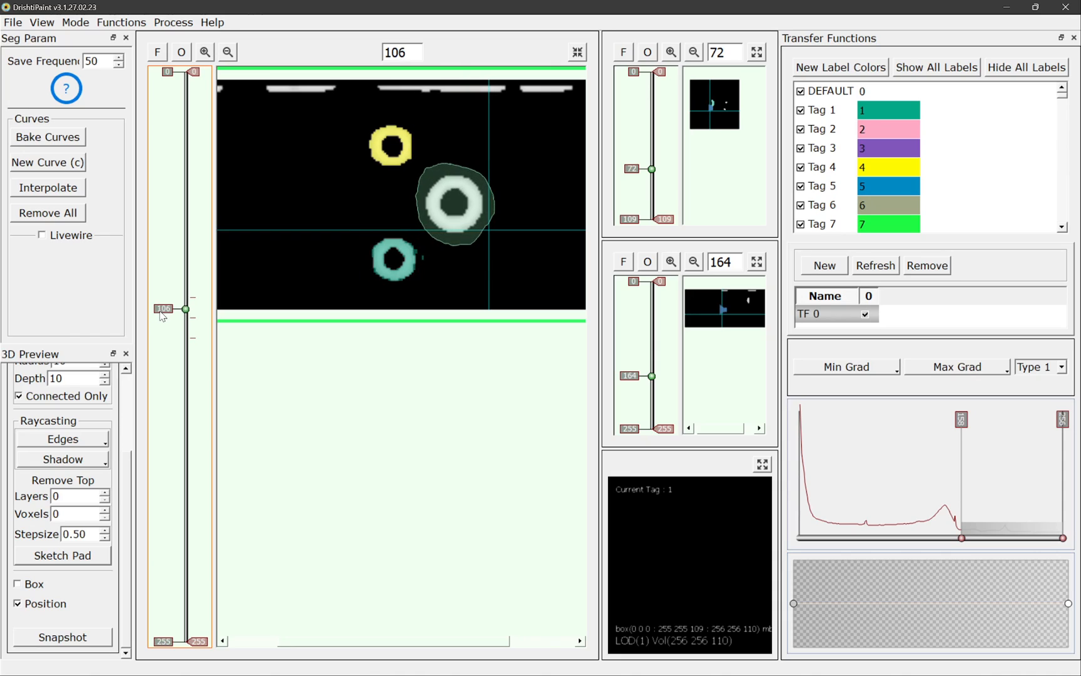
Bake the interpolated curves with label value 3
{"action": "left_click", "coordinate": [47, 137]}
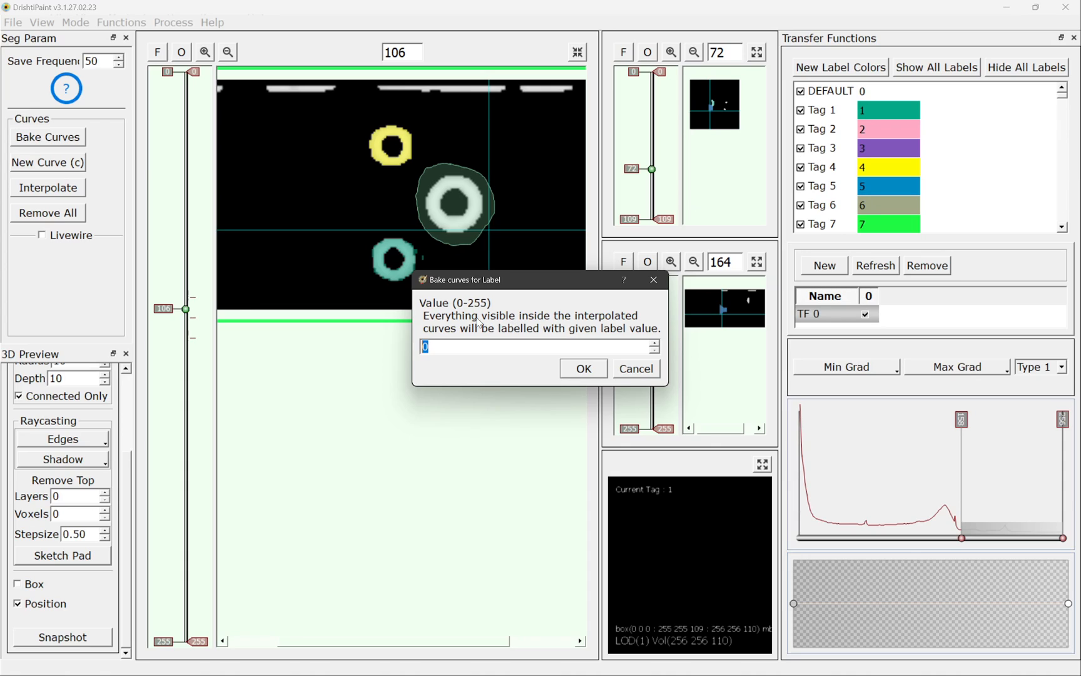
{"action": "left_click_drag", "start_coordinate": [453, 345], "coordinate": [409, 346]}
{"action": "type", "text": "3"}
{"action": "left_click", "coordinate": [572, 368]}
{"action": "left_click", "coordinate": [549, 350]}
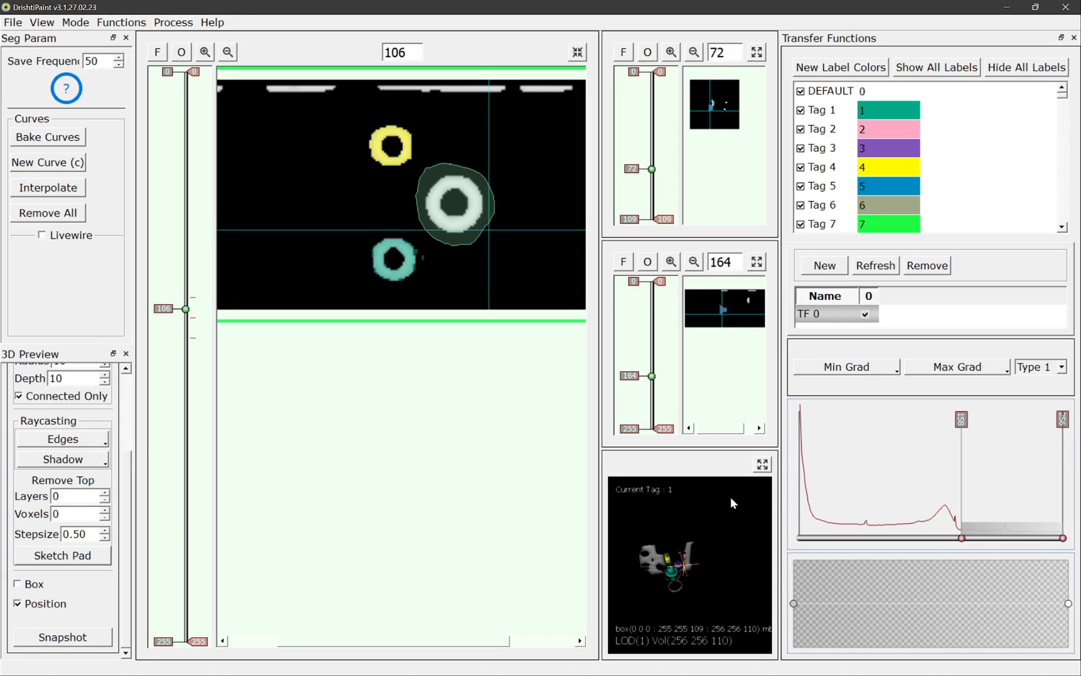
Examine the purple part in the enlarged 3D view and its curves on slices 106, 112 and 117
{"action": "left_click", "coordinate": [762, 464]}
{"action": "left_click_drag", "start_coordinate": [390, 309], "coordinate": [492, 389]}
{"action": "scroll", "coordinate": [427, 433], "scroll_direction": "up", "scroll_amount": 10}
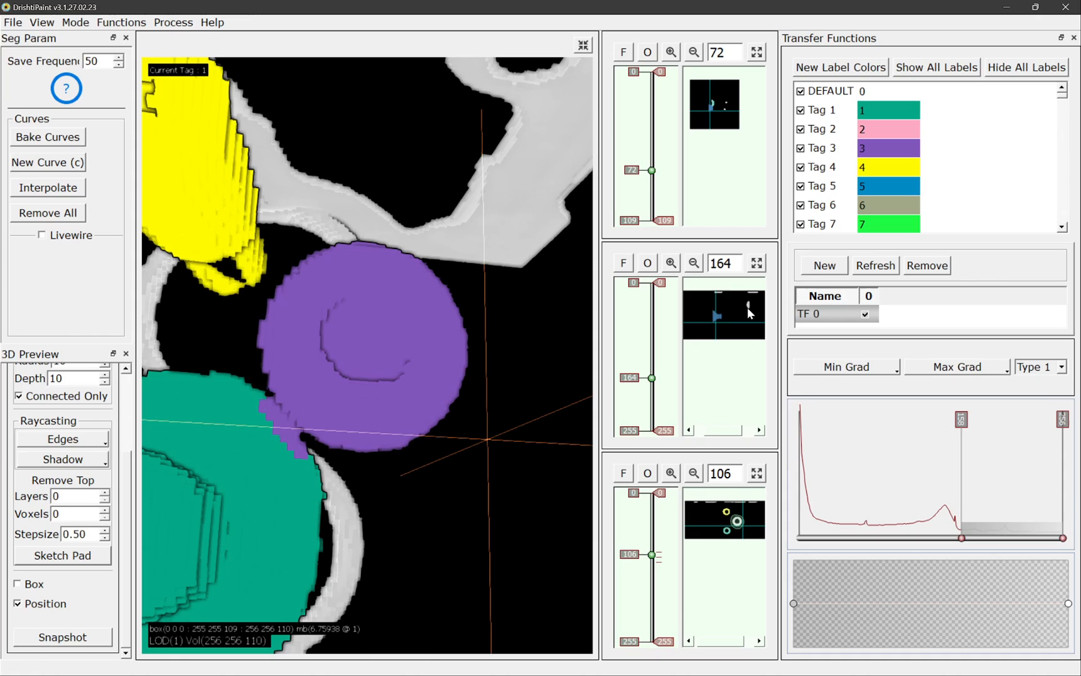
{"action": "left_click", "coordinate": [755, 473]}
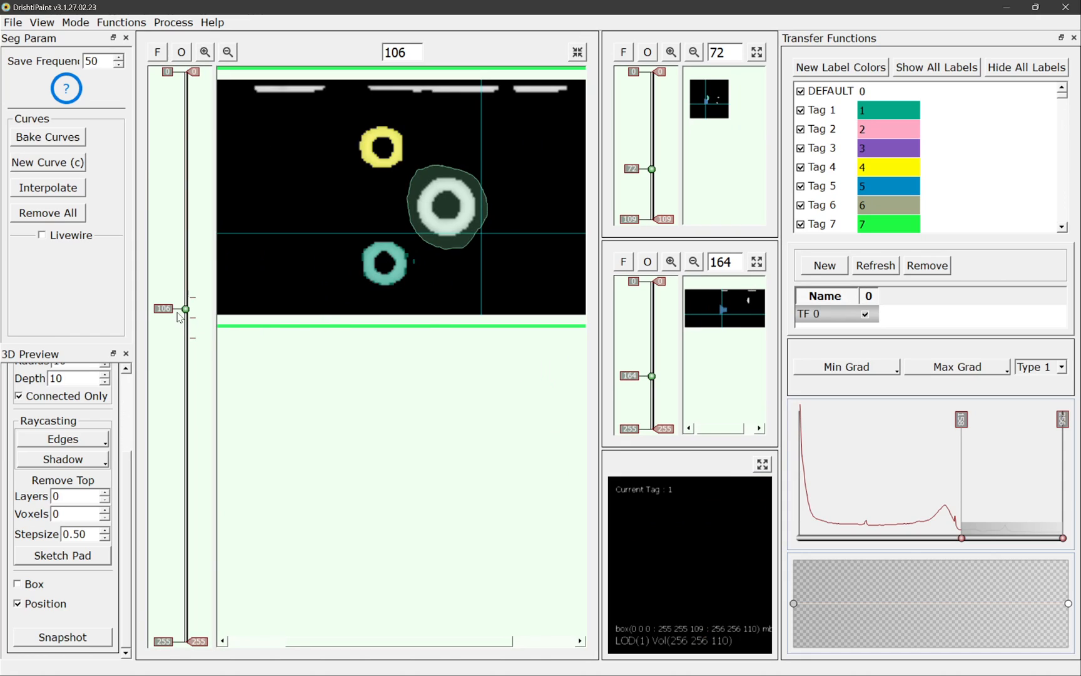
{"action": "left_click_drag", "start_coordinate": [183, 309], "coordinate": [183, 322]}
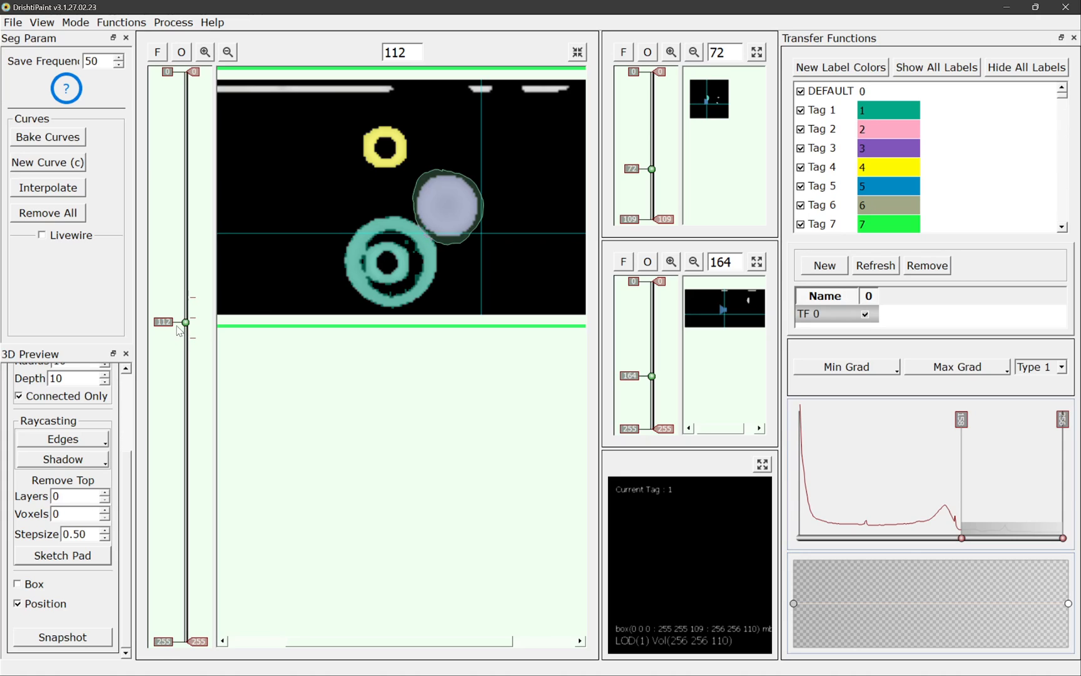
{"action": "left_click_drag", "start_coordinate": [180, 330], "coordinate": [177, 339]}
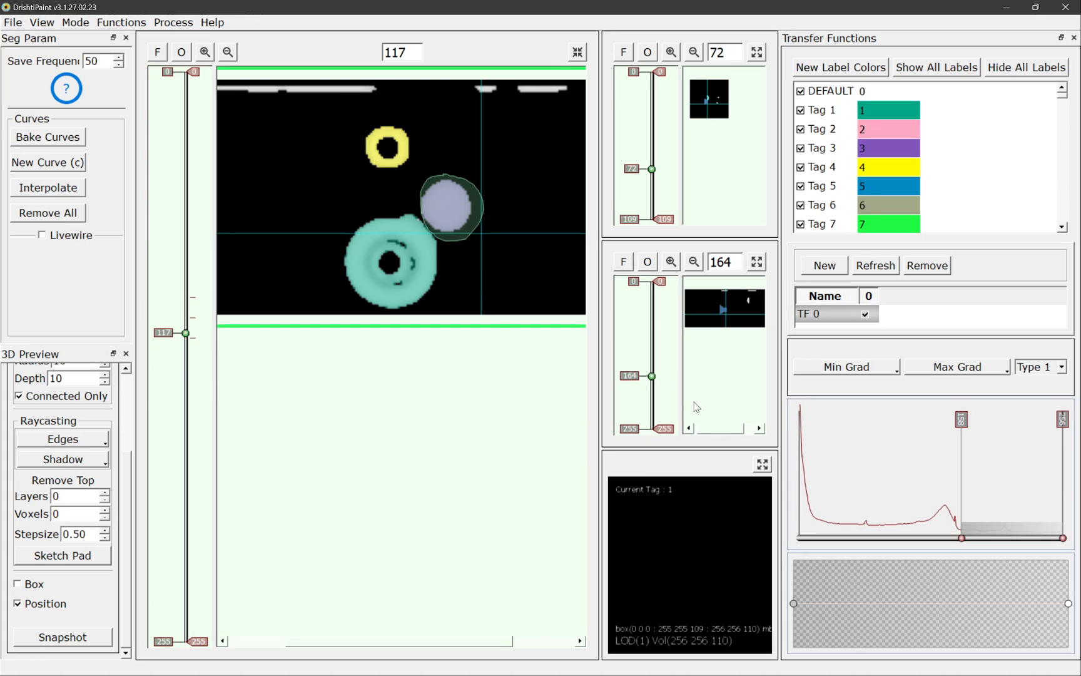
In the enlarged 3D view, paint Tag 1 over the purple spill on the green part and Tag 3 along the purple part's lower edge
{"action": "left_click", "coordinate": [762, 463]}
{"action": "scroll", "coordinate": [345, 442], "scroll_direction": "up", "scroll_amount": 4}
{"action": "right_click_drag", "start_coordinate": [345, 442], "coordinate": [445, 320]}
{"action": "scroll", "coordinate": [437, 326], "scroll_direction": "down", "scroll_amount": 2}
{"action": "left_click", "coordinate": [829, 111]}
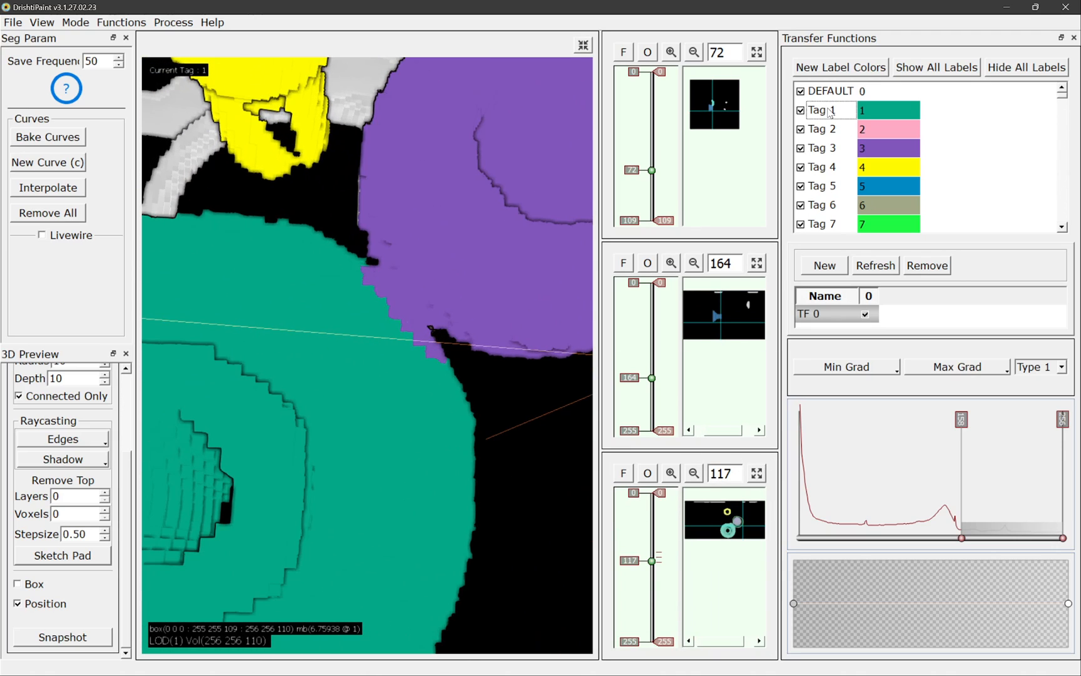
{"action": "left_click", "coordinate": [376, 408], "text": "shift"}
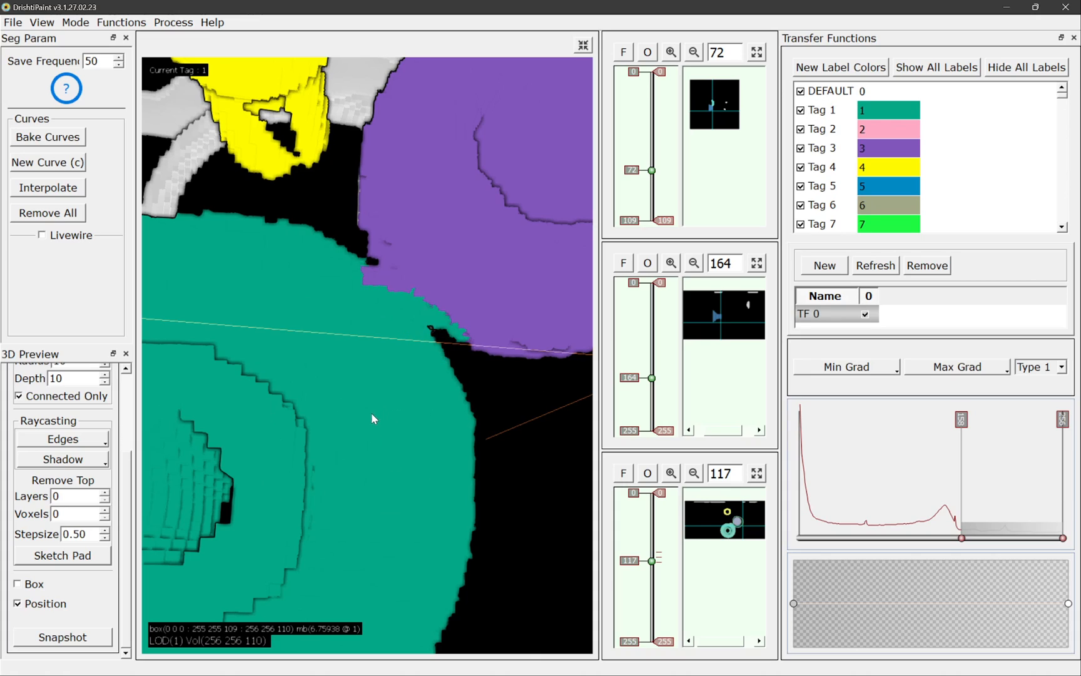
{"action": "left_click", "coordinate": [823, 150]}
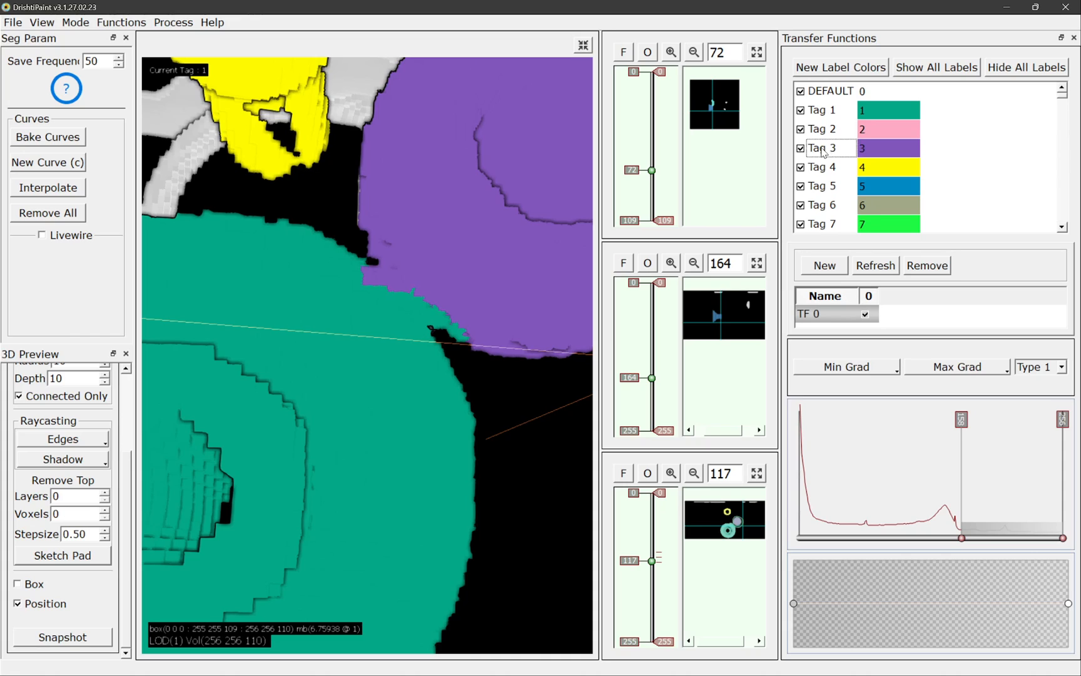
{"action": "left_click", "coordinate": [525, 272], "text": "shift"}
Set the paint radius and depth to 5 and paint Tag 1 over the purple strip on the green part's edge
{"action": "left_click", "coordinate": [815, 115]}
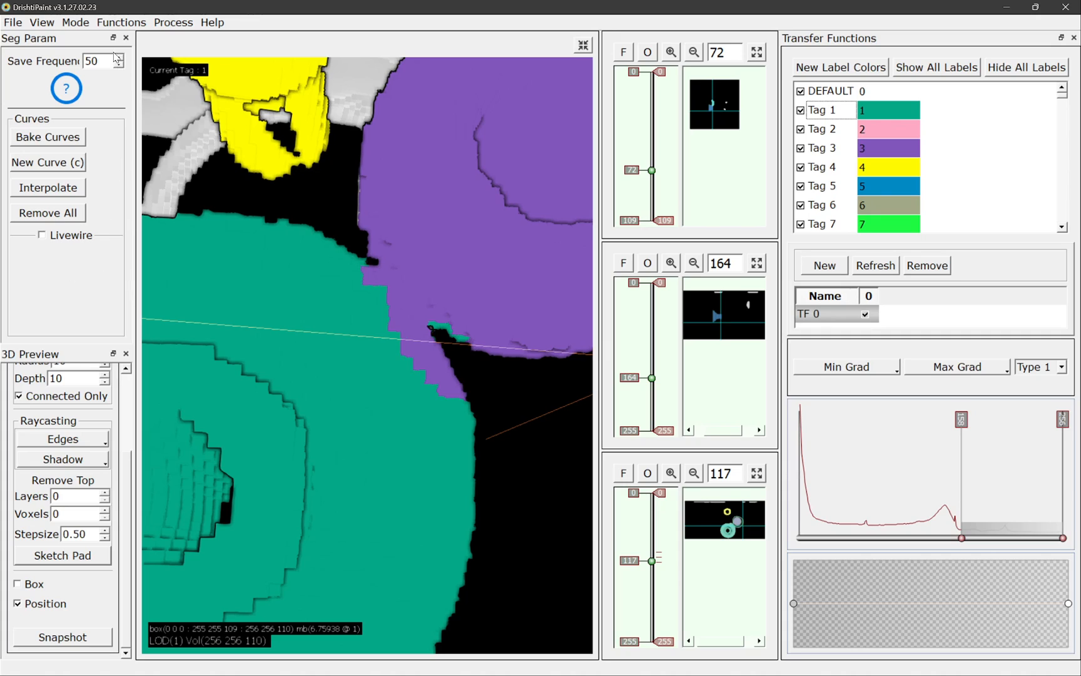
{"action": "scroll", "coordinate": [127, 400], "scroll_direction": "up", "scroll_amount": 3}
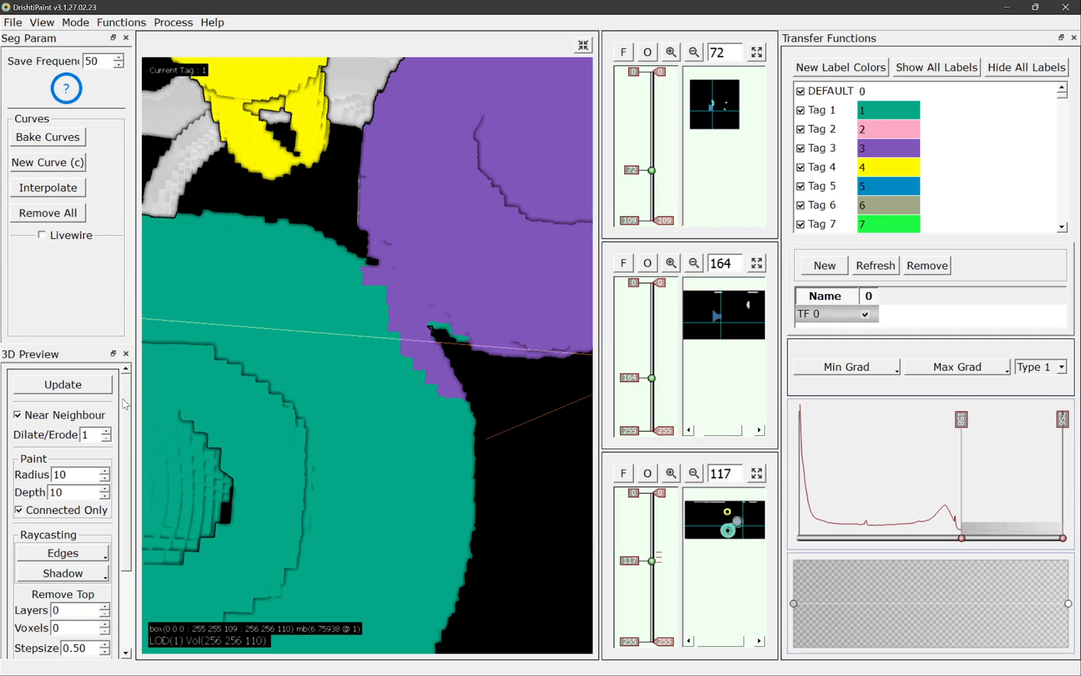
{"action": "left_click_drag", "start_coordinate": [75, 479], "coordinate": [34, 474]}
{"action": "type", "text": "5"}
{"action": "key", "text": "Tab"}
{"action": "left_click", "coordinate": [410, 461]}
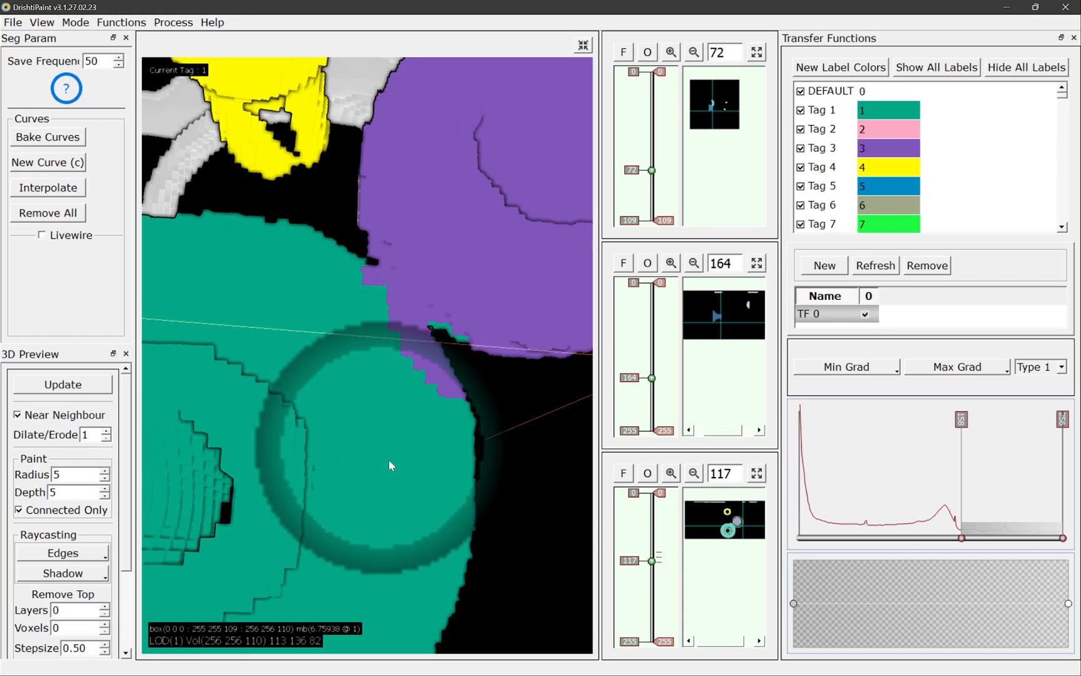
{"action": "mouse_move", "coordinate": [384, 429]}
{"action": "left_mouse_down", "text": "shift"}
{"action": "mouse_move", "coordinate": [399, 414]}
{"action": "mouse_move", "coordinate": [386, 397]}
{"action": "left_mouse_up", "text": "shift"}
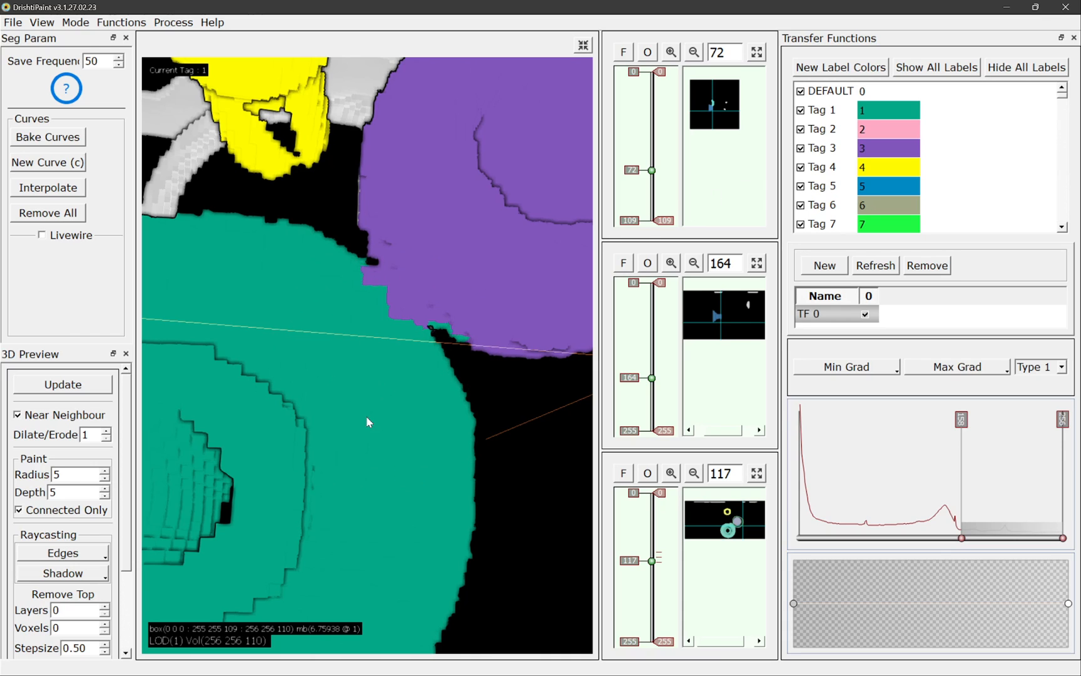
Paint Tag 1 over the remaining purple fringe on the green part where it meets the purple part
{"action": "scroll", "coordinate": [369, 420], "scroll_direction": "up", "scroll_amount": 3}
{"action": "right_click_drag", "start_coordinate": [371, 422], "coordinate": [494, 237]}
{"action": "scroll", "coordinate": [494, 237], "scroll_direction": "down", "scroll_amount": 3}
{"action": "left_click_drag", "start_coordinate": [494, 237], "coordinate": [302, 369]}
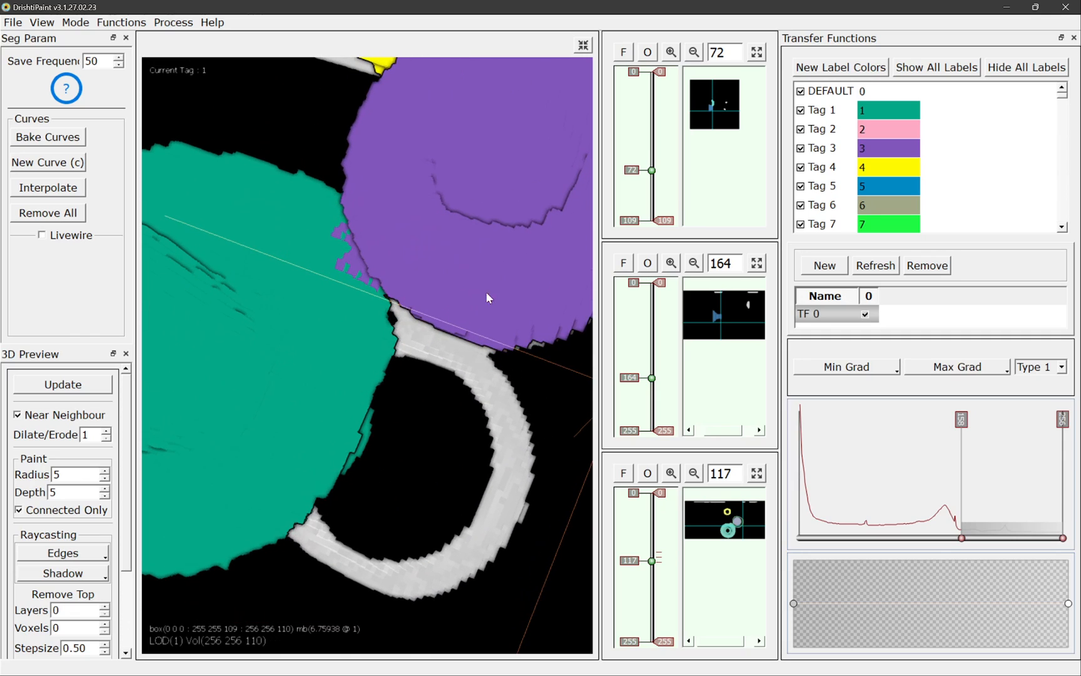
{"action": "left_click", "coordinate": [309, 297], "text": "shift"}
{"action": "left_click", "coordinate": [305, 282], "text": "shift"}
{"action": "left_click", "coordinate": [304, 275], "text": "shift"}
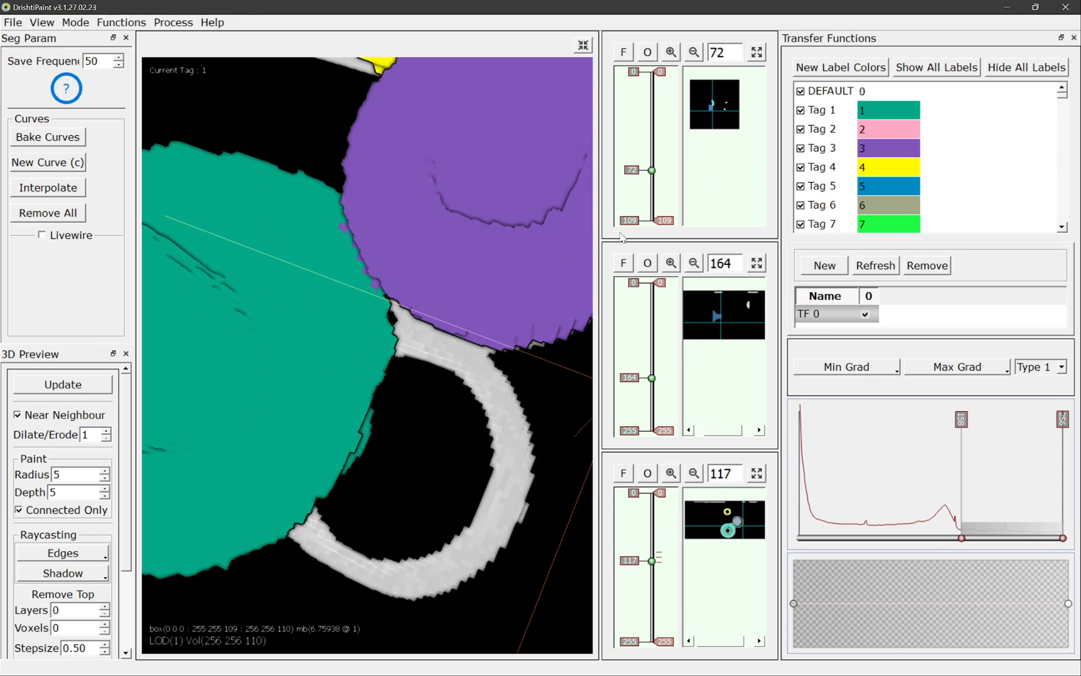
Paint Tag 3 over the green spill on the purple part's edge
{"action": "mouse_move", "coordinate": [438, 274]}
{"action": "left_mouse_down"}
{"action": "mouse_move", "coordinate": [533, 258]}
{"action": "mouse_move", "coordinate": [502, 216]}
{"action": "left_mouse_up"}
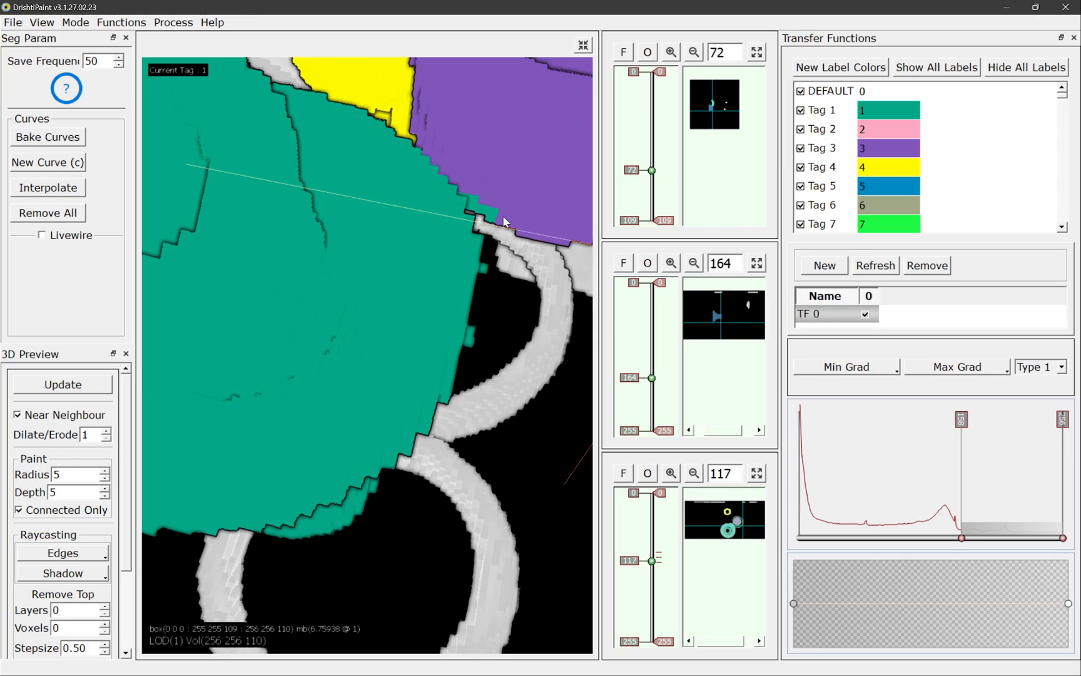
{"action": "left_click", "coordinate": [824, 149]}
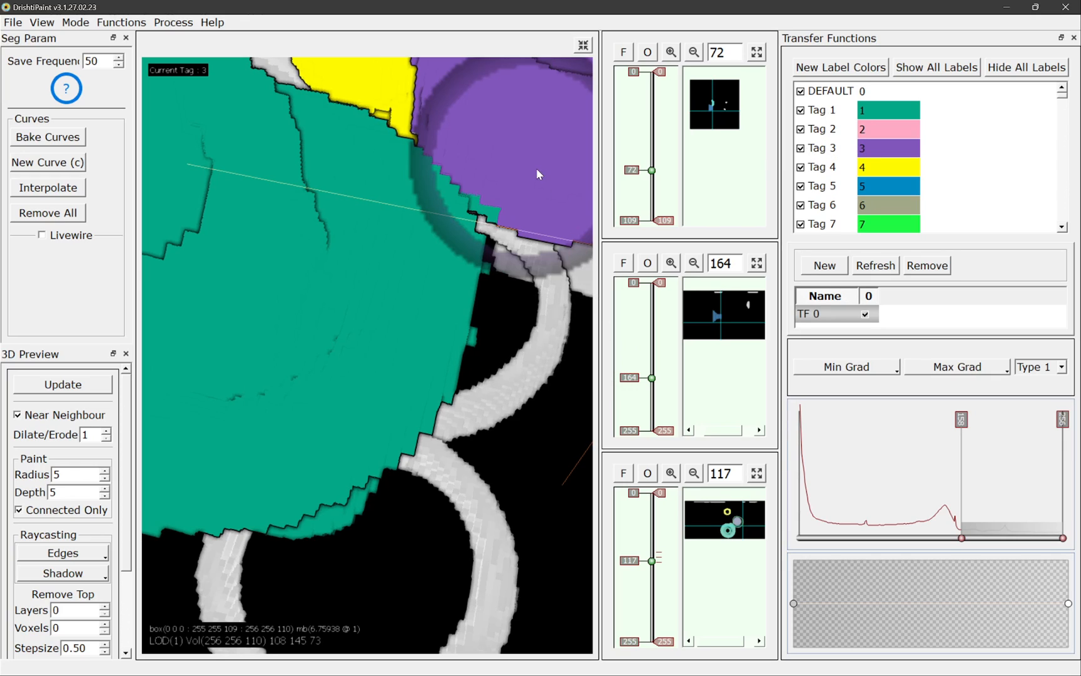
{"action": "left_click_drag", "start_coordinate": [536, 169], "coordinate": [525, 188], "text": "shift"}
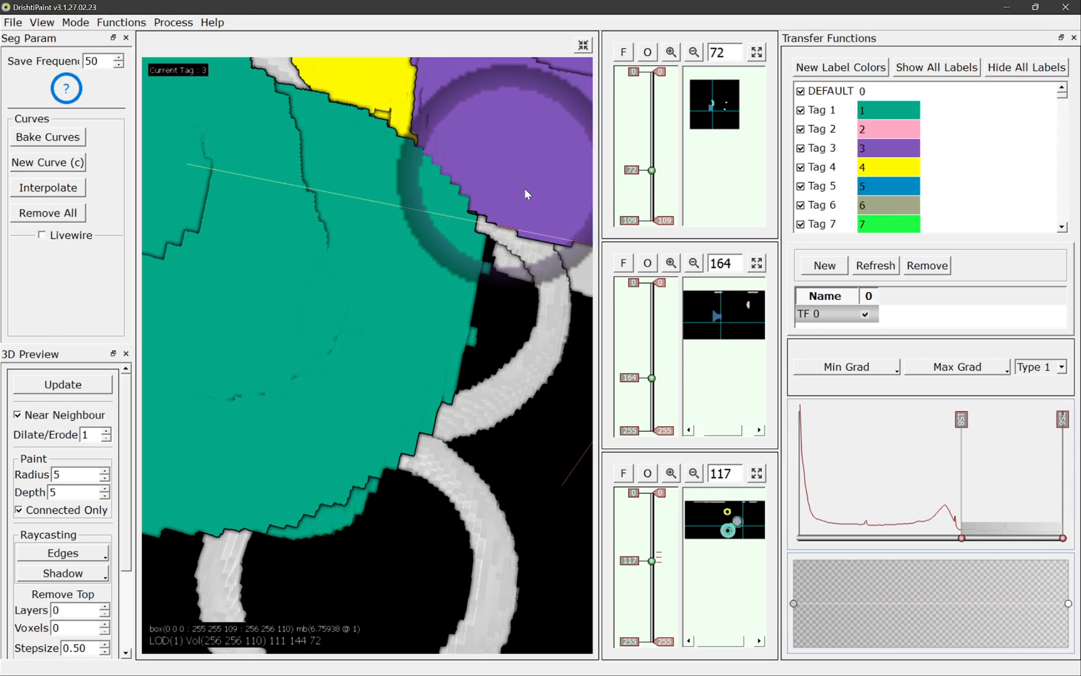
Examine the green, yellow and purple labelled parts from several directions in the 3D view
{"action": "left_click_drag", "start_coordinate": [434, 266], "coordinate": [371, 343]}
{"action": "scroll", "coordinate": [338, 320], "scroll_direction": "down", "scroll_amount": 5}
{"action": "mouse_move", "coordinate": [324, 311]}
{"action": "left_mouse_down"}
{"action": "mouse_move", "coordinate": [263, 323]}
{"action": "mouse_move", "coordinate": [281, 363]}
{"action": "mouse_move", "coordinate": [359, 294]}
{"action": "left_mouse_up"}
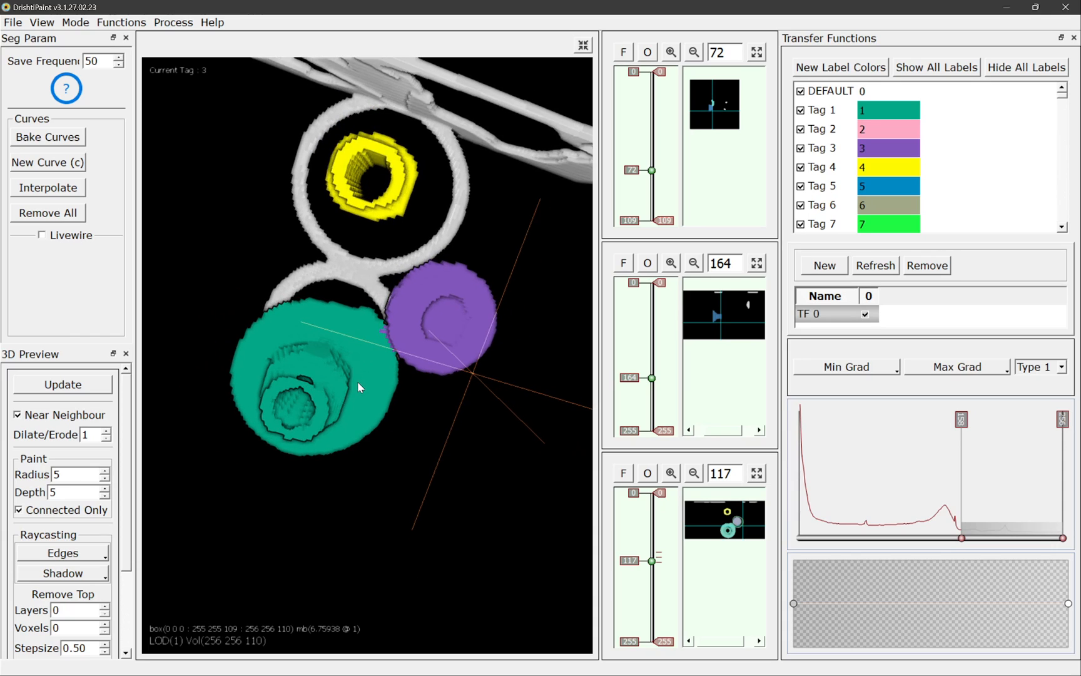
{"action": "left_click_drag", "start_coordinate": [359, 386], "coordinate": [422, 195]}
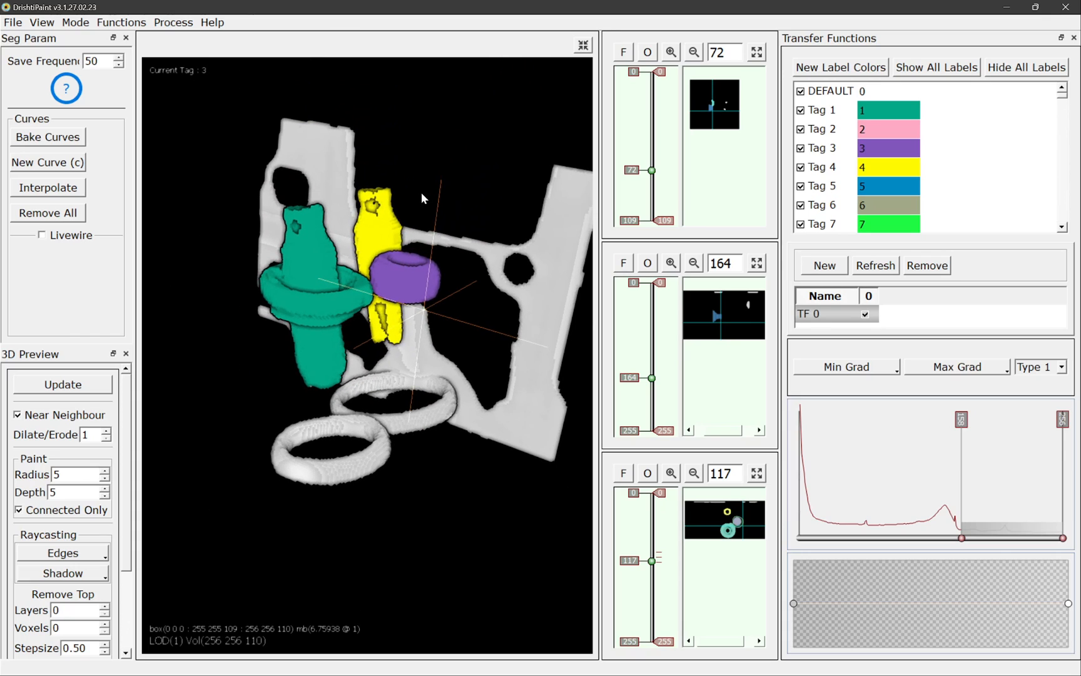